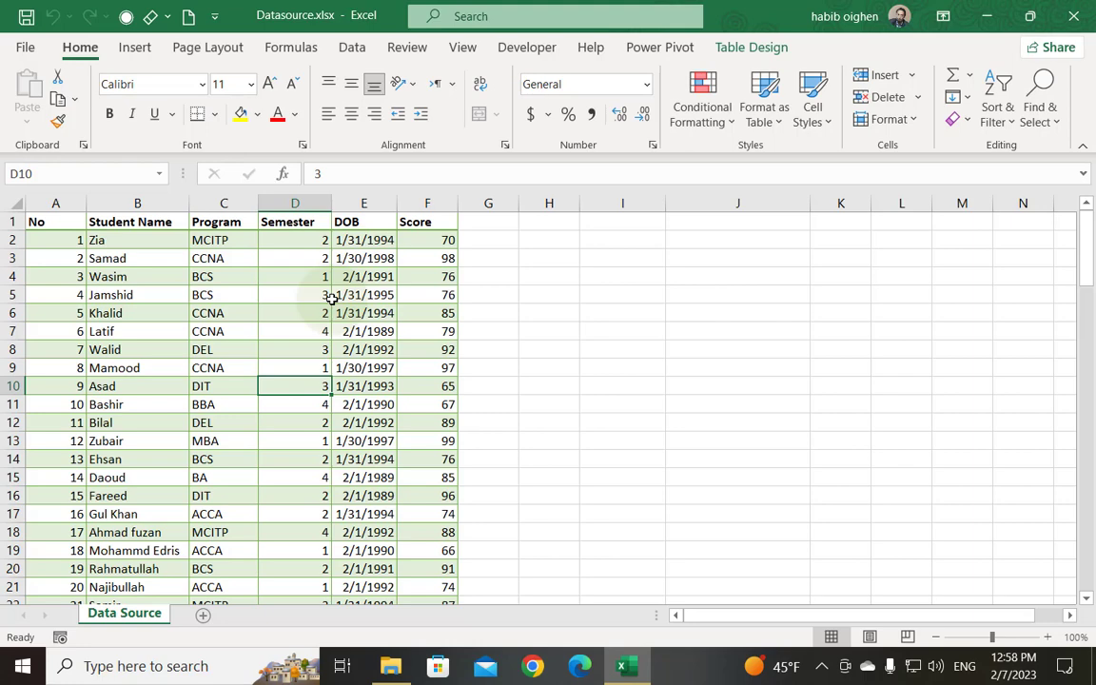
Insert PivotTable1 from Student_Table onto a new worksheet, Sheet1.
left_click(136, 52)
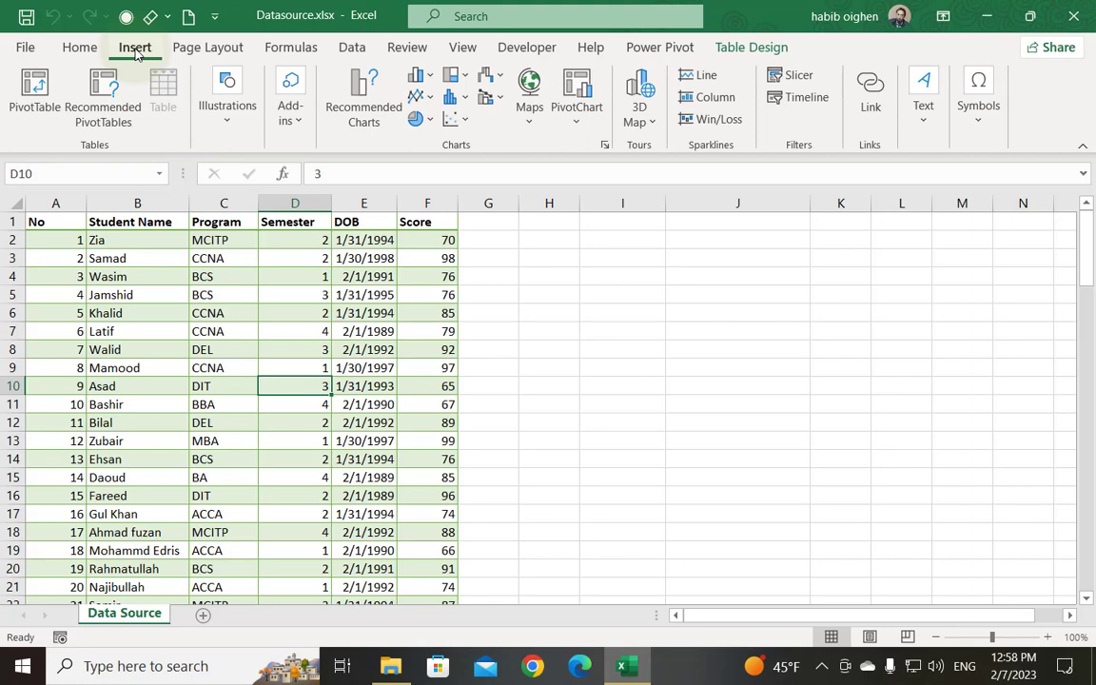
left_click(45, 96)
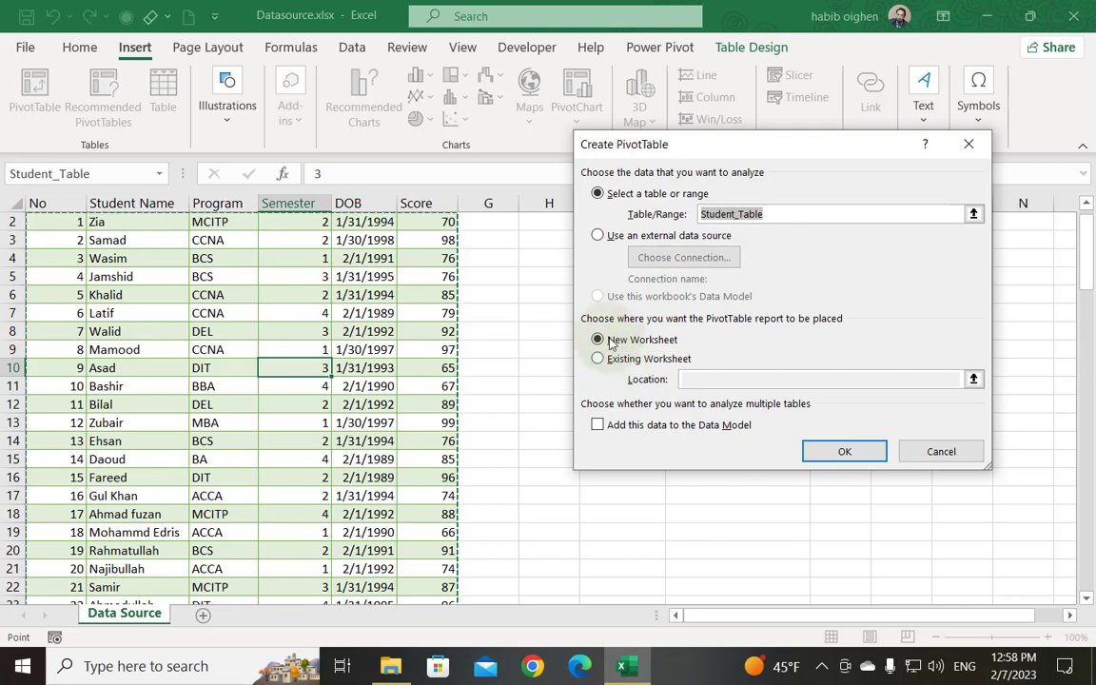
left_click(844, 455)
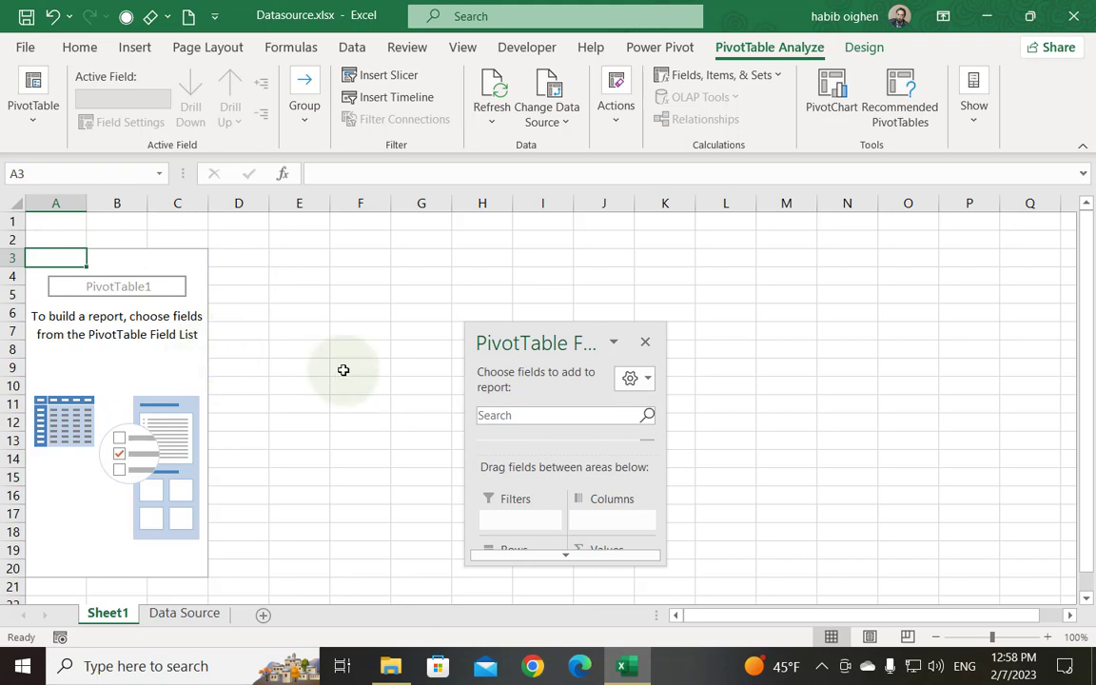
Lay out Program rows, Semester 1–4 columns and Sum of Score values, grand total 8679.
left_click_drag(563, 321, 563, 110)
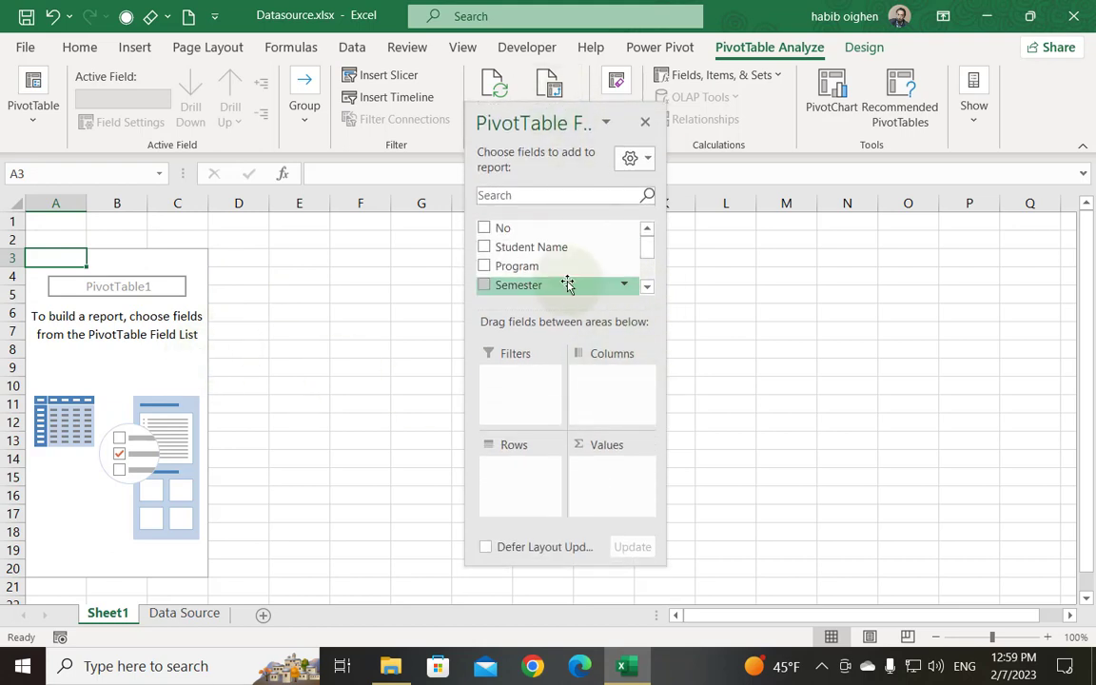
left_click(484, 266)
left_click(647, 288)
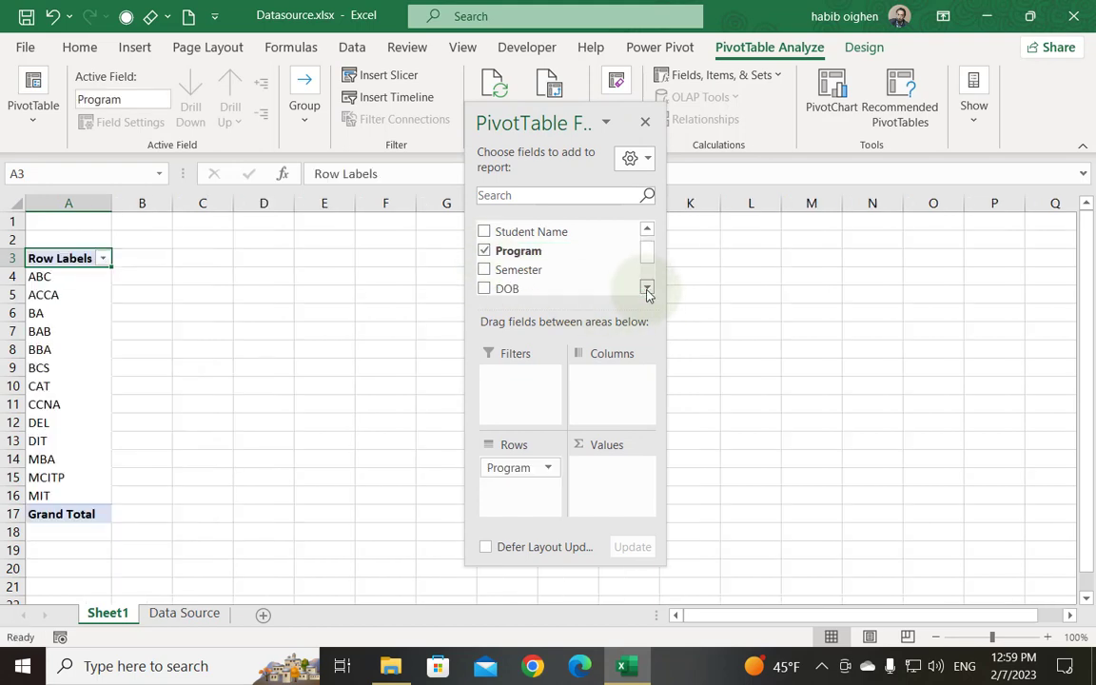
left_click(647, 287)
left_click(485, 292)
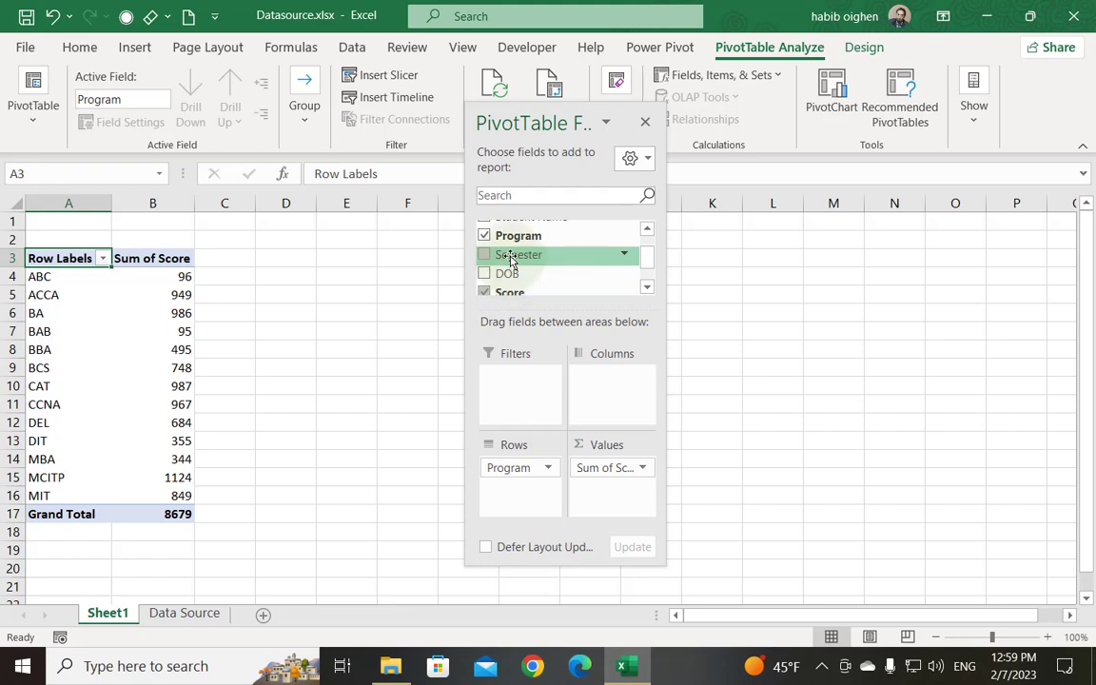
left_click_drag(510, 260, 600, 376)
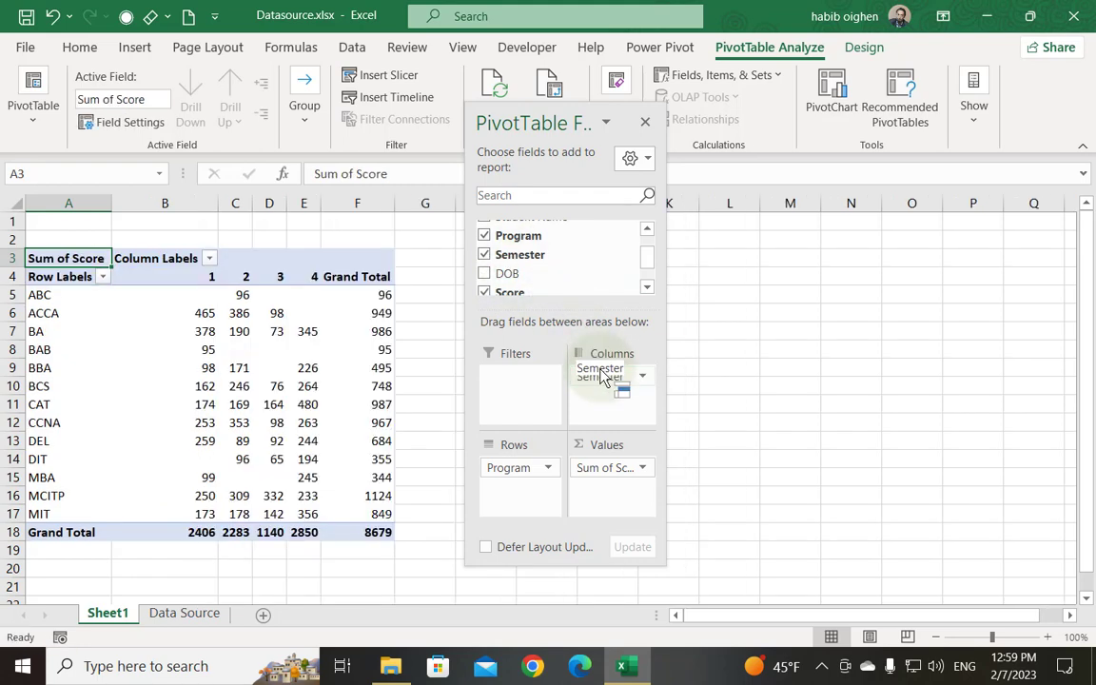
left_click(202, 313)
left_click_drag(522, 123, 817, 200)
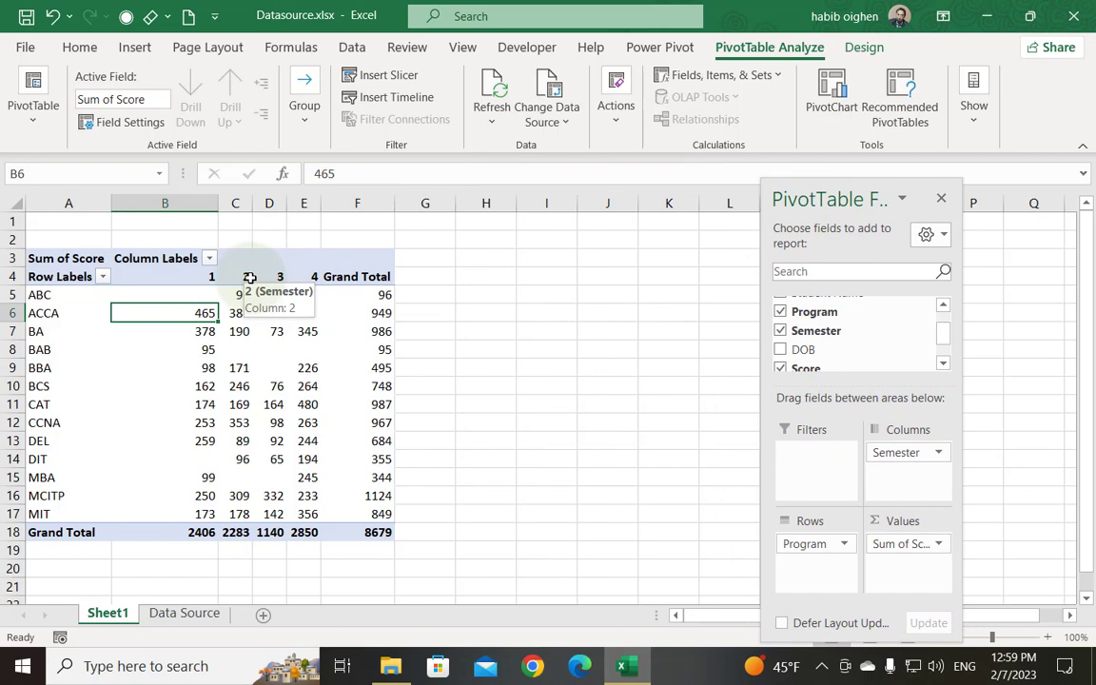
Move the PivotTable from A3 to start at cell H5 on the existing Sheet1.
left_click(614, 106)
left_click(700, 193)
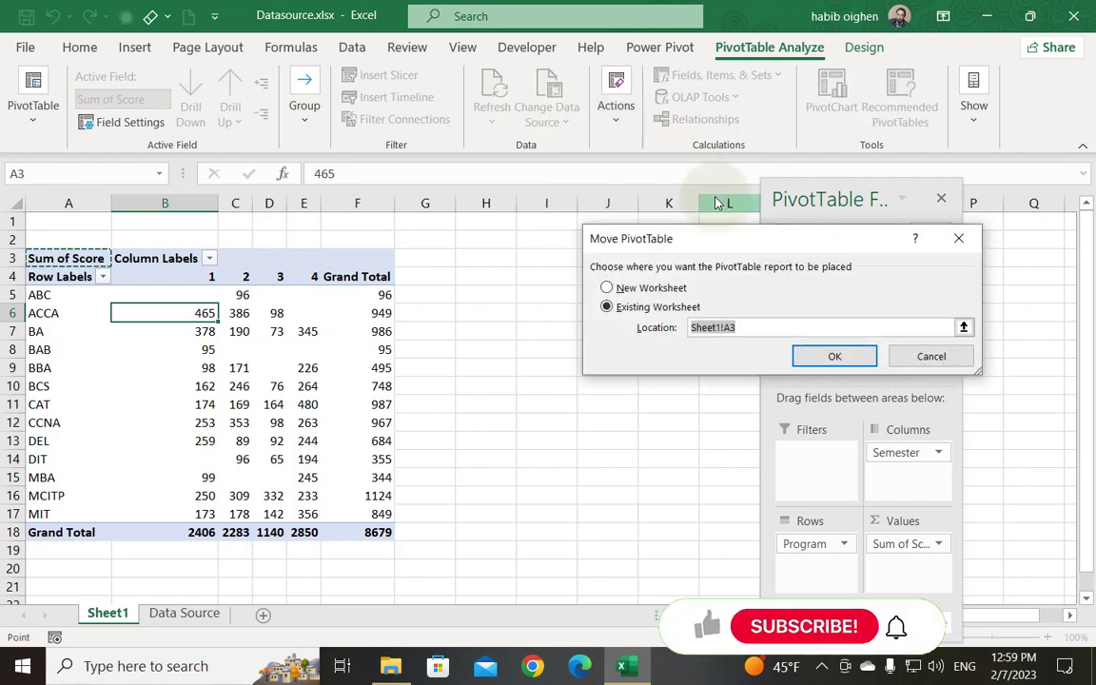
left_click(643, 291)
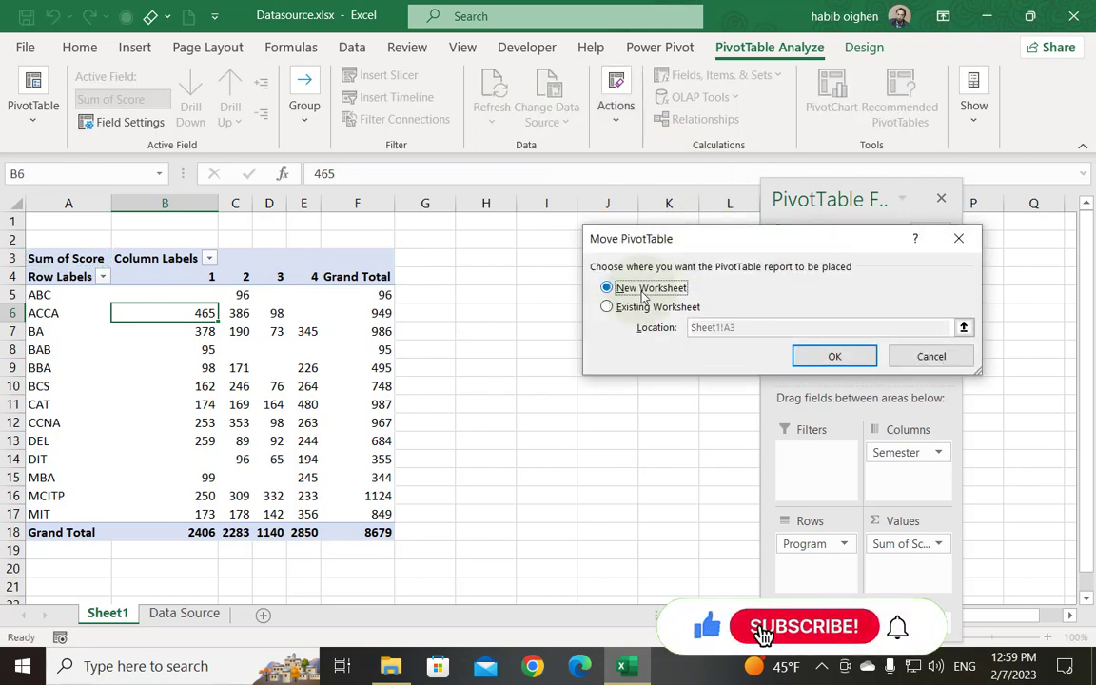
left_click(643, 307)
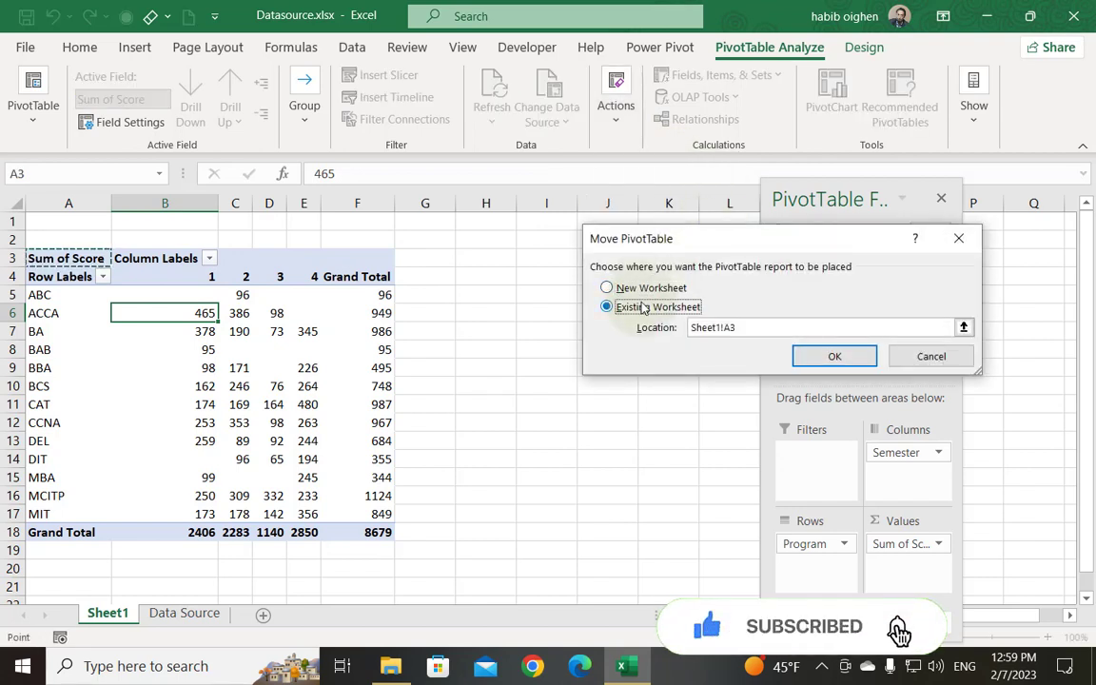
left_click(485, 331)
left_click(546, 402)
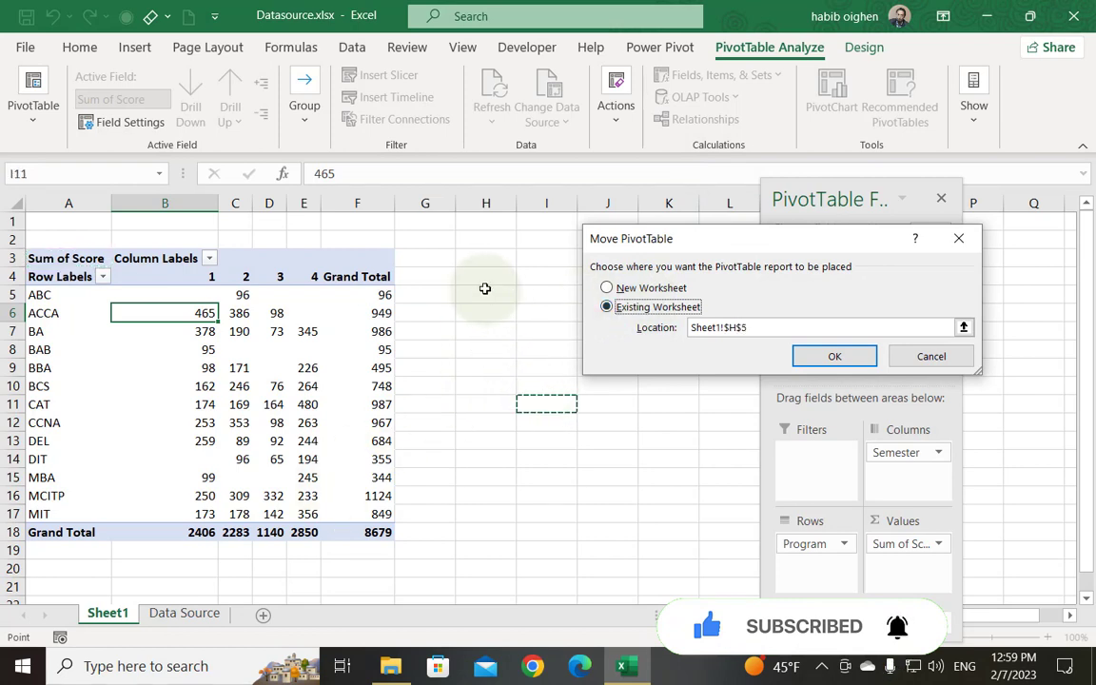
left_click(484, 289)
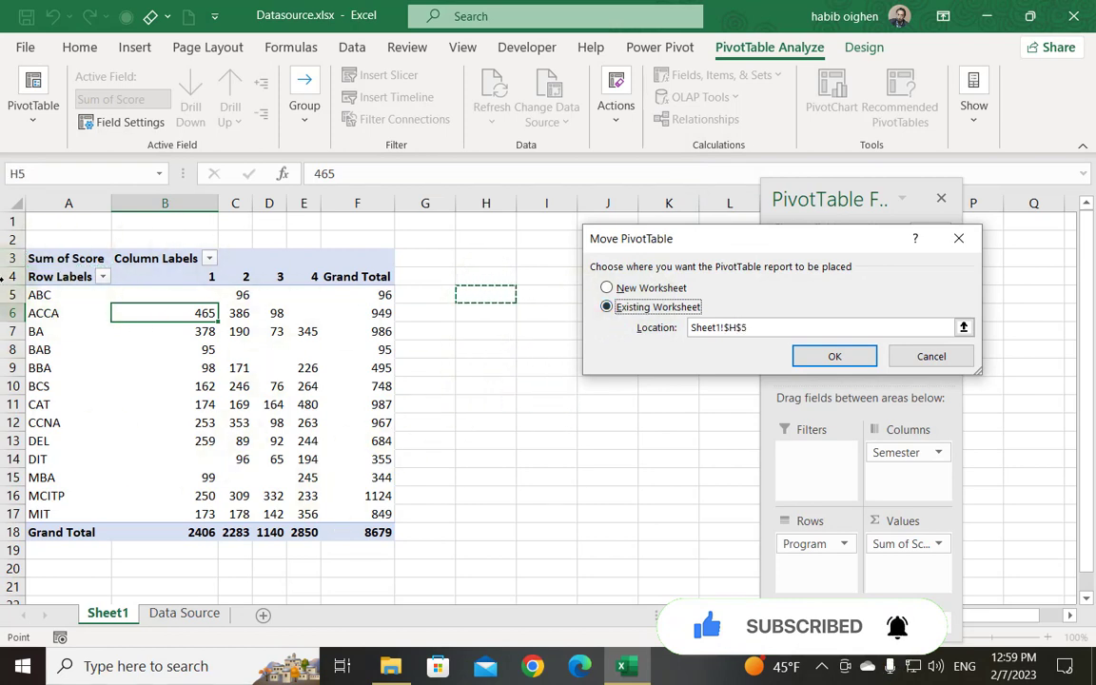
left_click(837, 365)
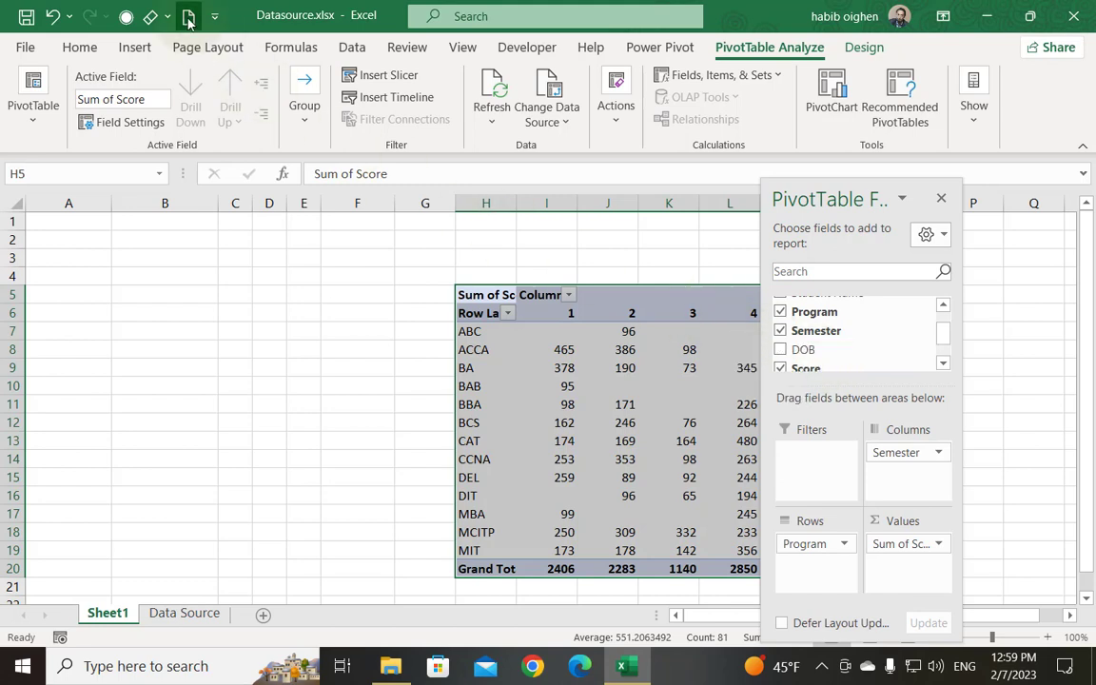
Create a blank Book1 workbook and return to the Datasource pivot.
key("ctrl+n")
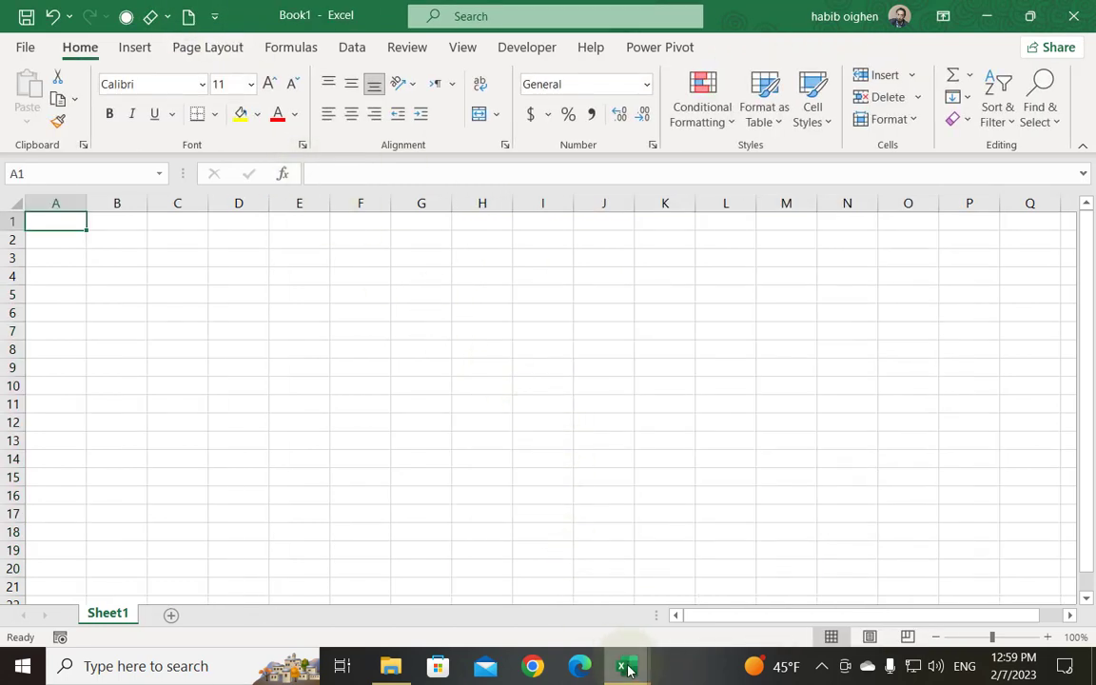
left_click(615, 619)
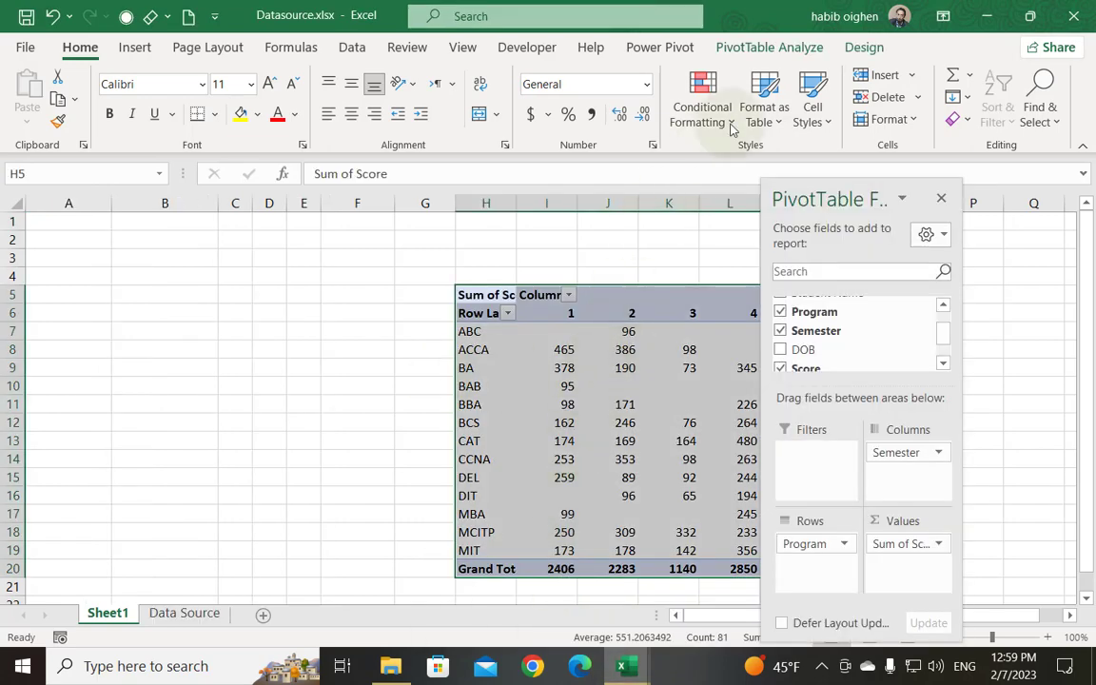
left_click(864, 47)
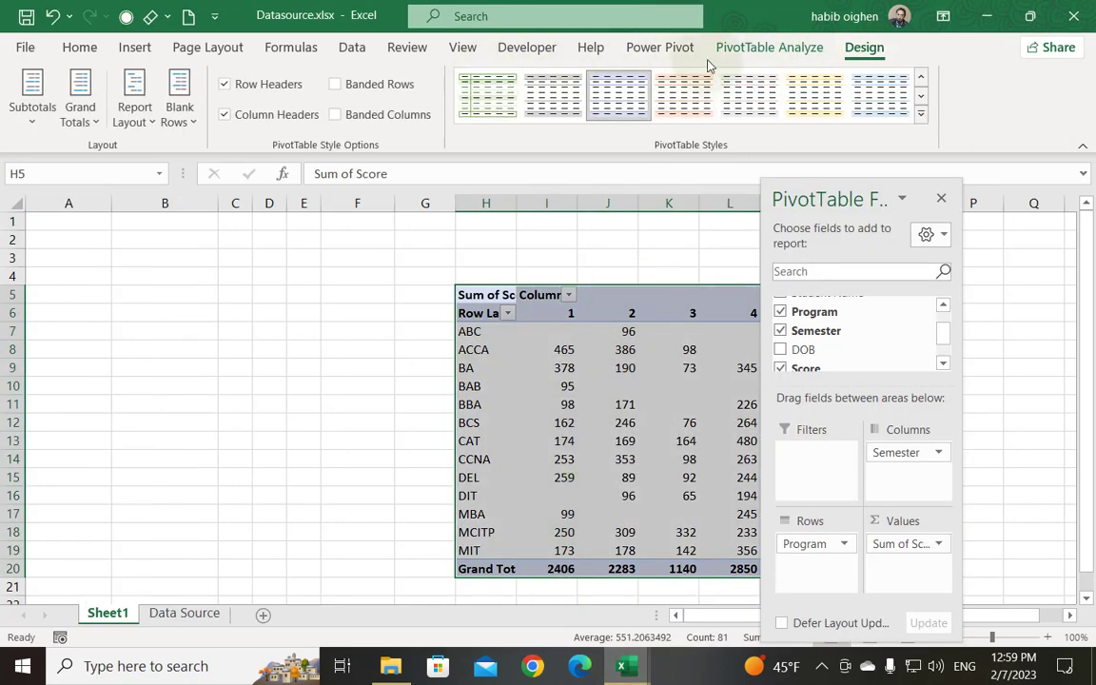
scroll(621, 53, "up", 1)
Move the PivotTable to cell D4 in the Book1 workbook.
left_click(615, 100)
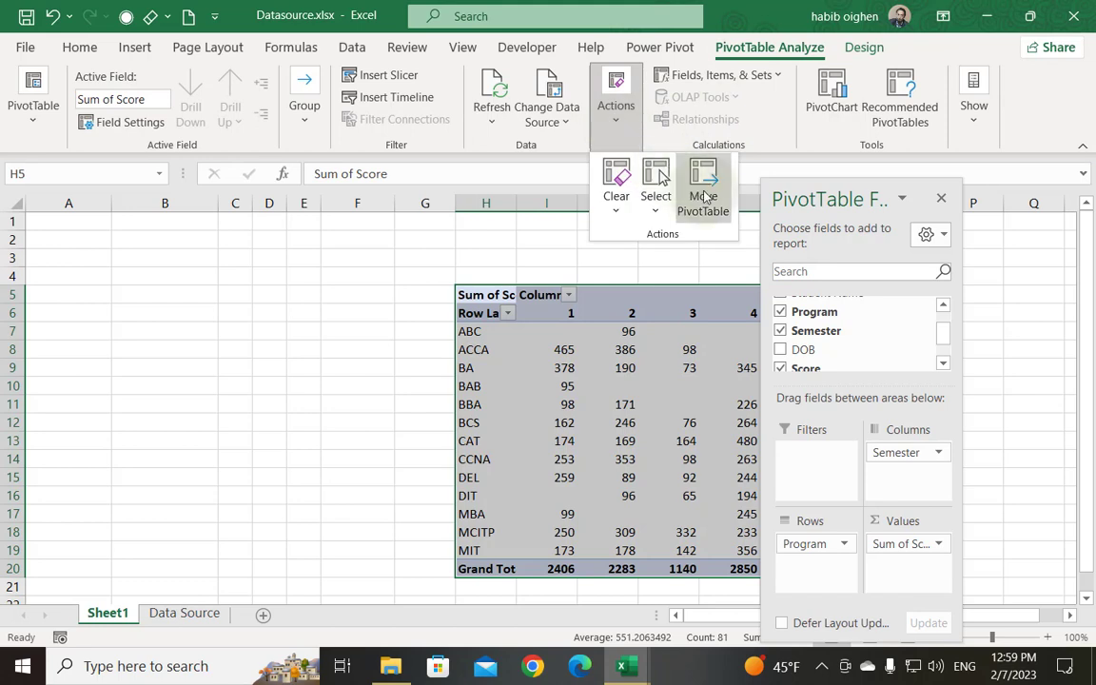
left_click(704, 196)
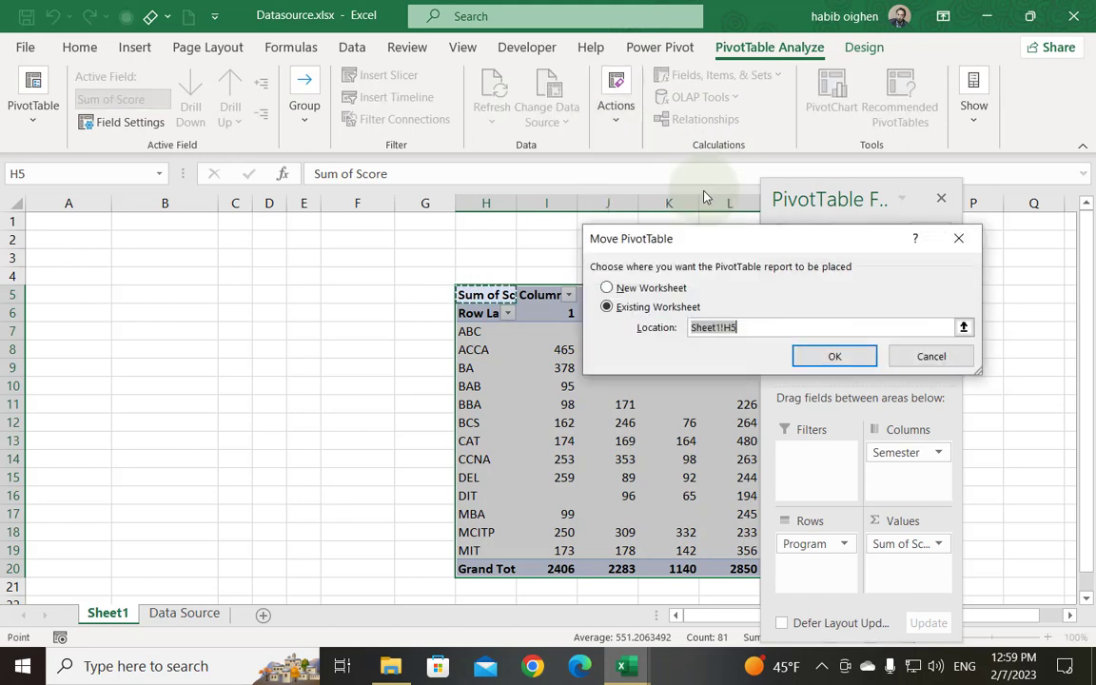
left_click(620, 290)
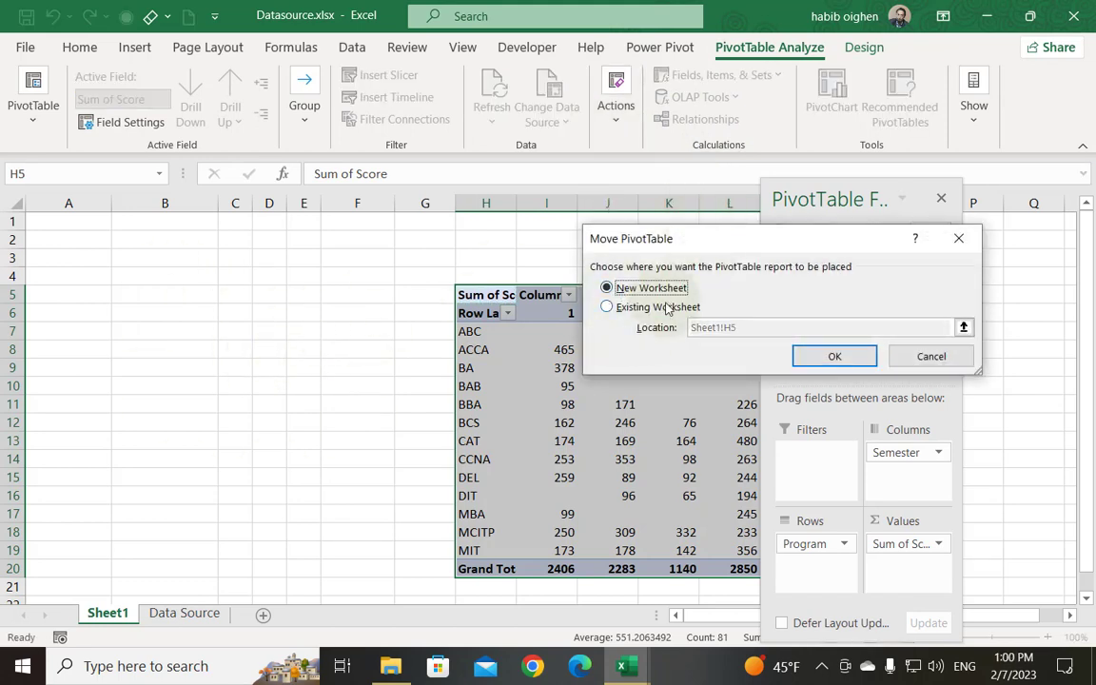
left_click(664, 308)
left_click(622, 666)
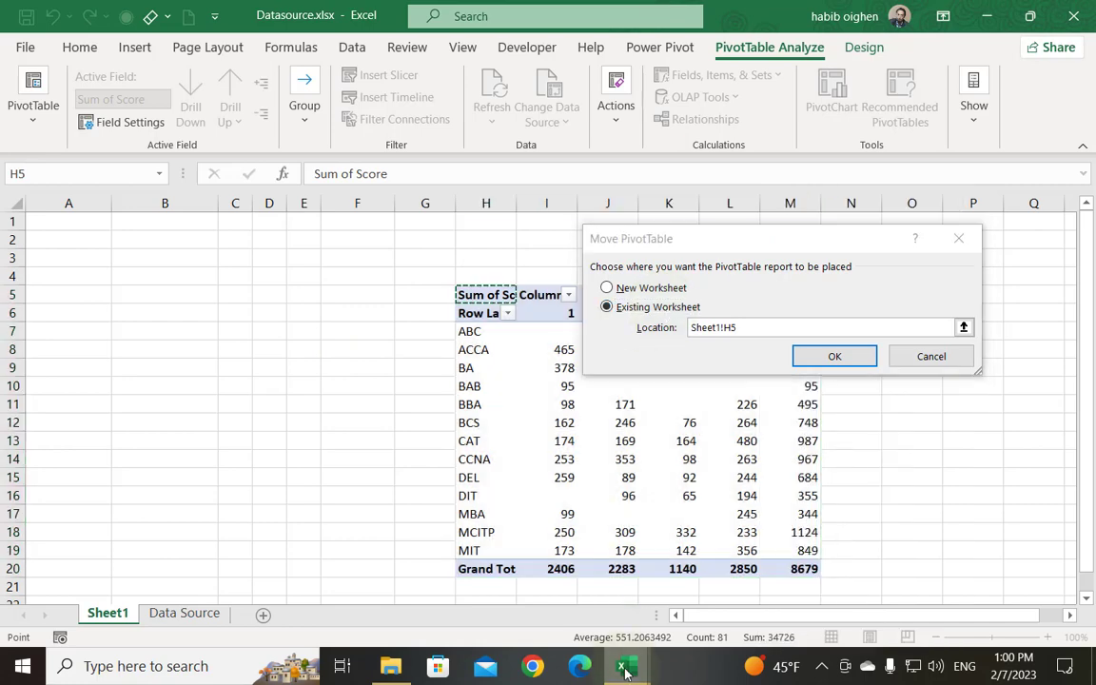
left_click(671, 569)
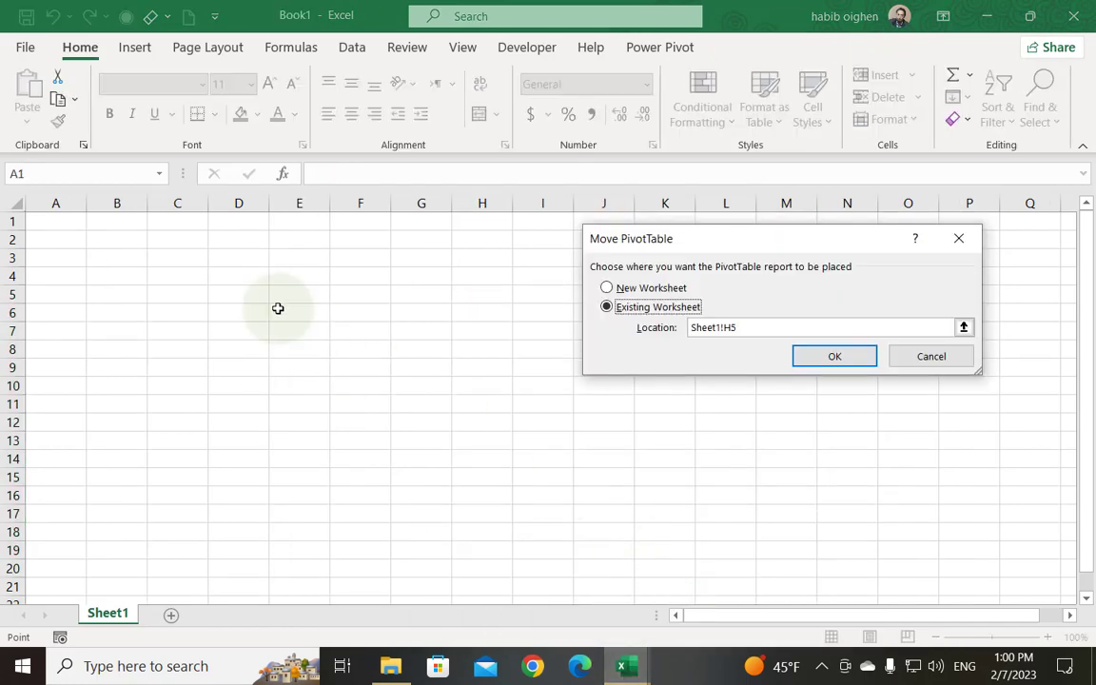
left_click(240, 270)
left_click(810, 359)
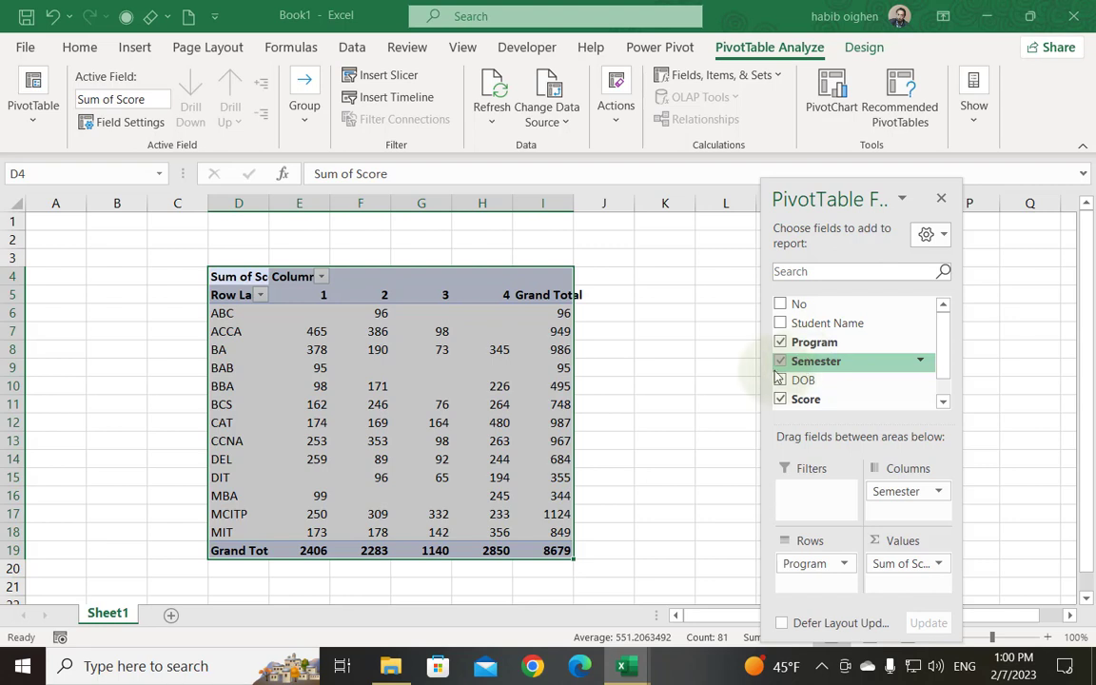
Copy the pivot from Book1 and paste it at cell A1 of Sheet1 in Datasource.xlsx.
key("ctrl+c")
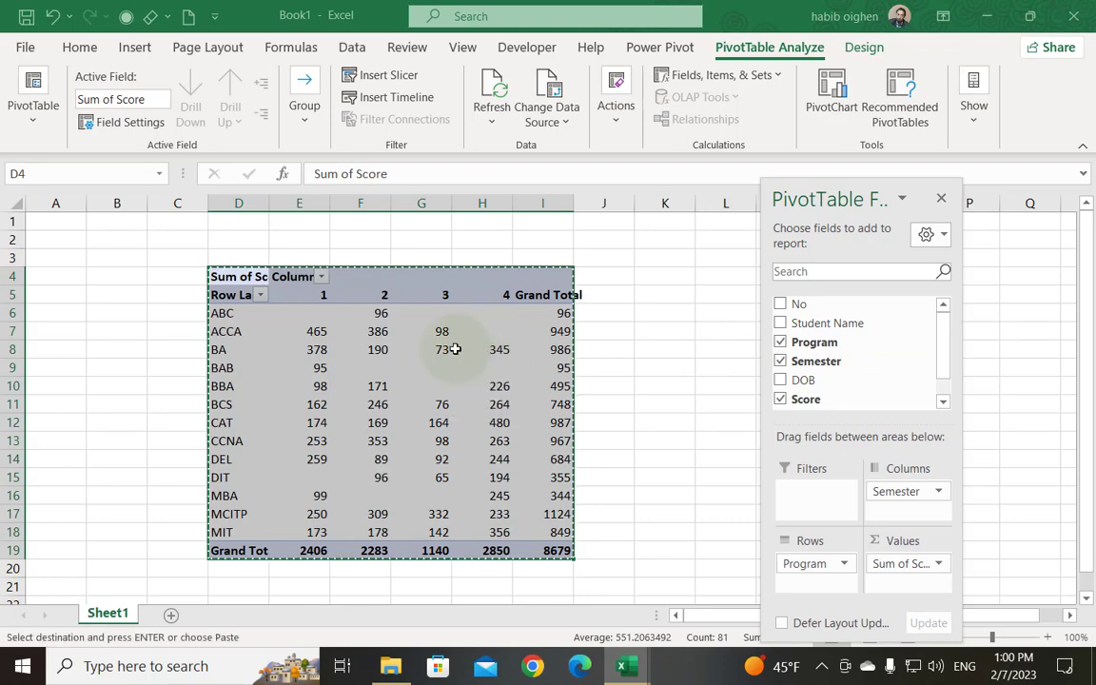
mouse_move(623, 666)
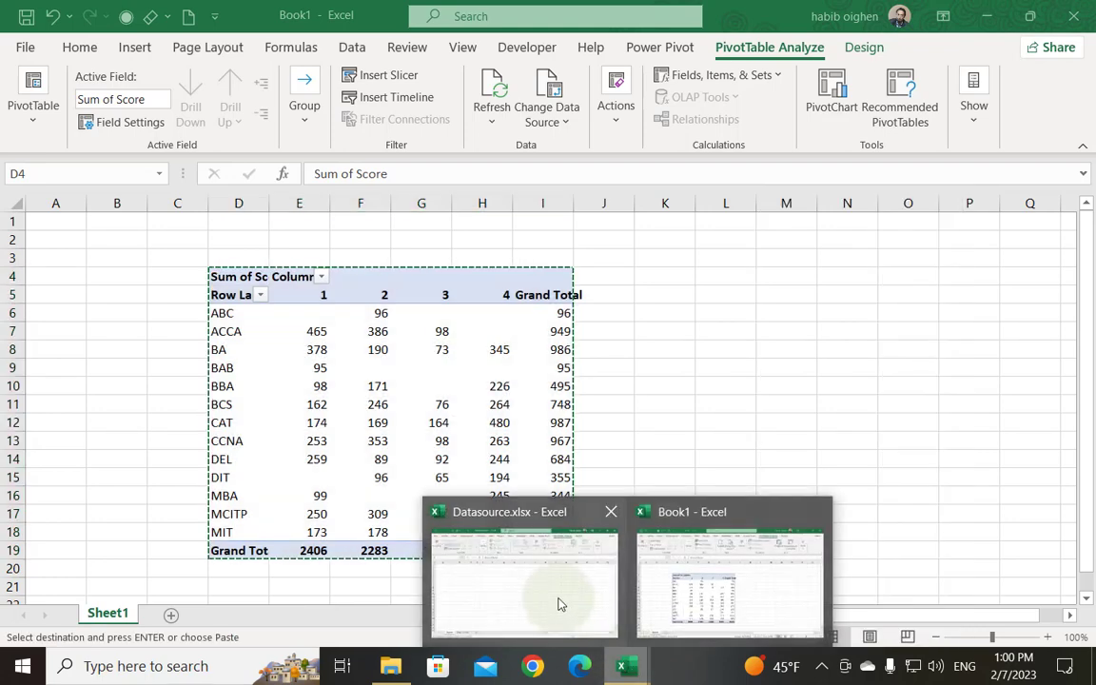
left_click(558, 601)
left_click(60, 220)
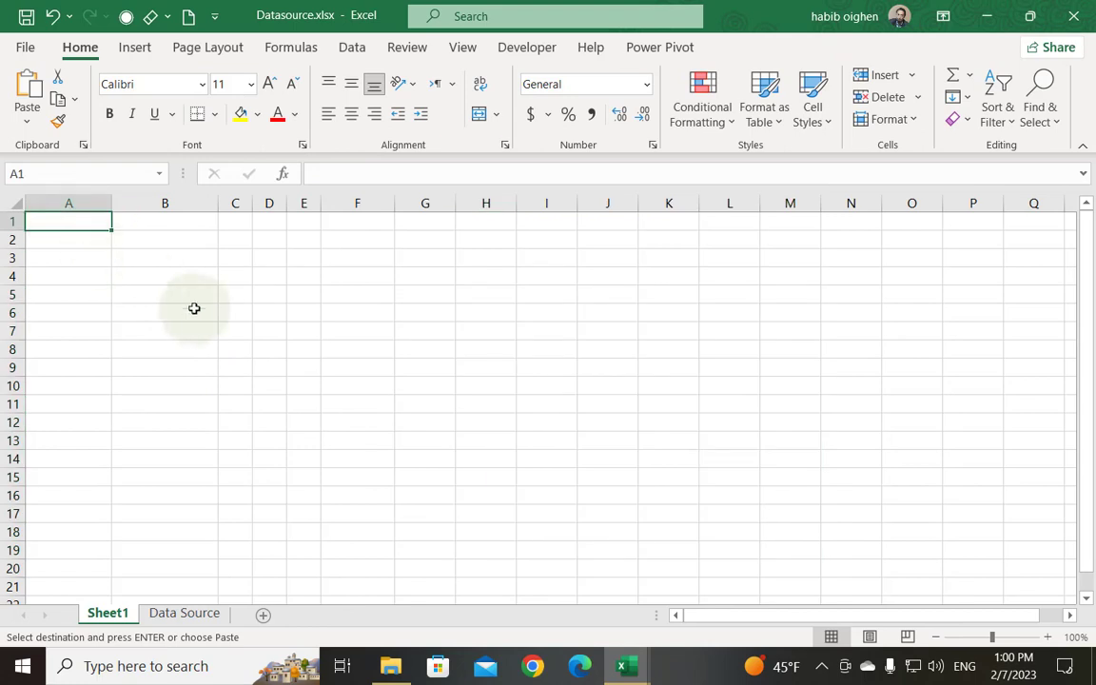
key("Return")
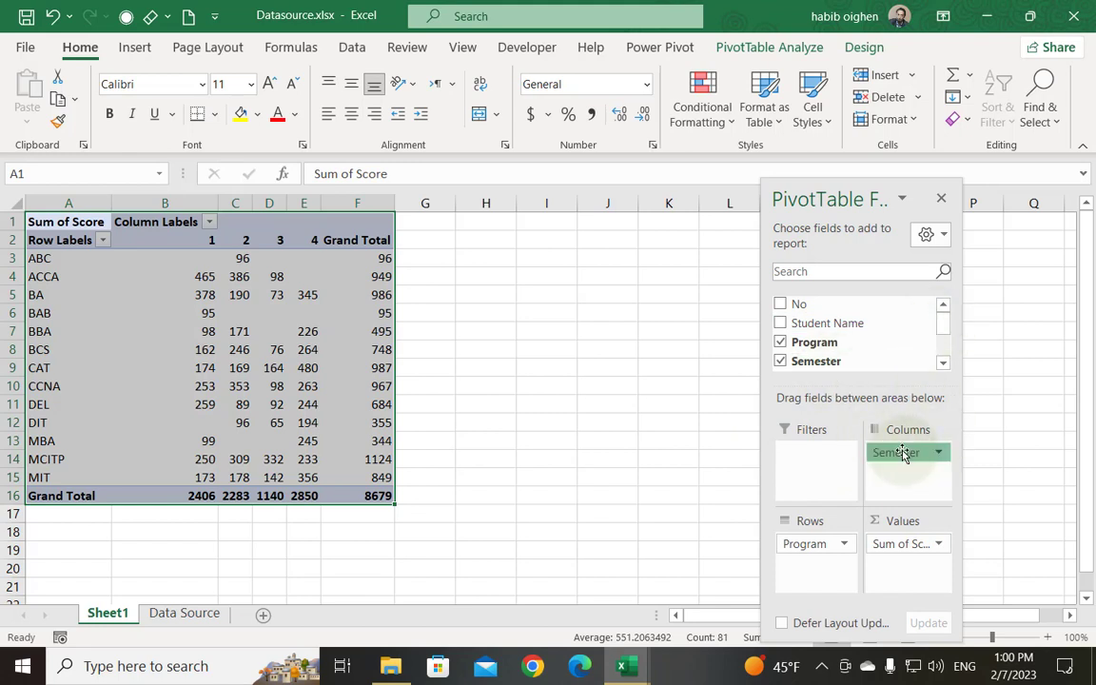
Move Semester to Filters so the pivot shows one Sum of Score column per Program.
left_click_drag(902, 453, 820, 455)
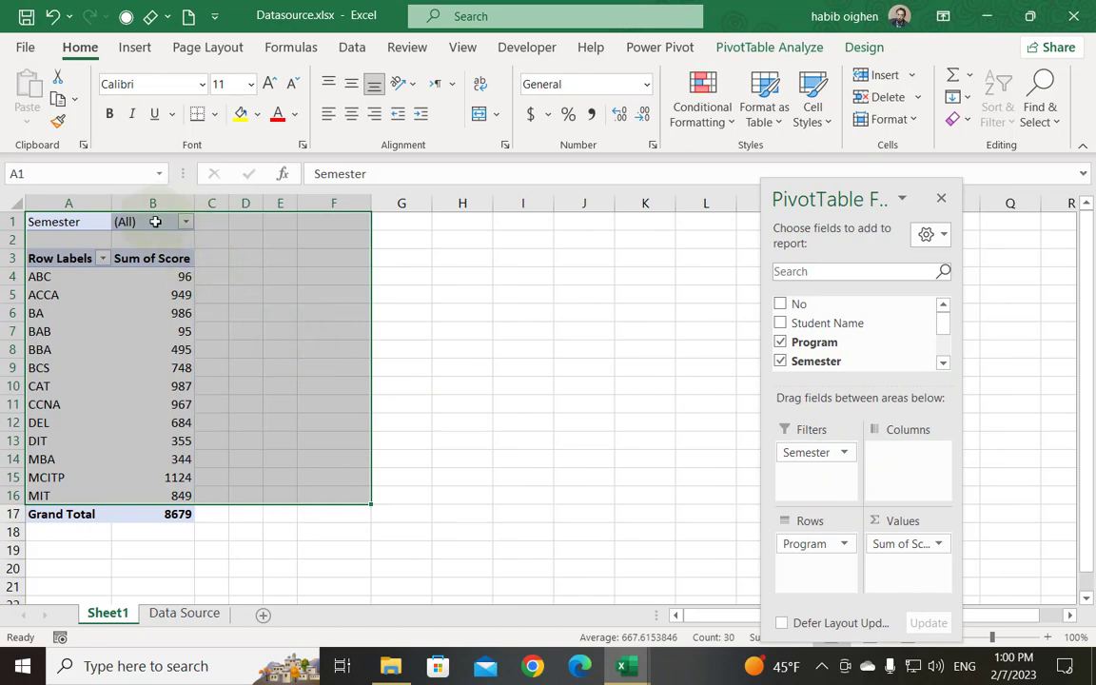
left_click(157, 314)
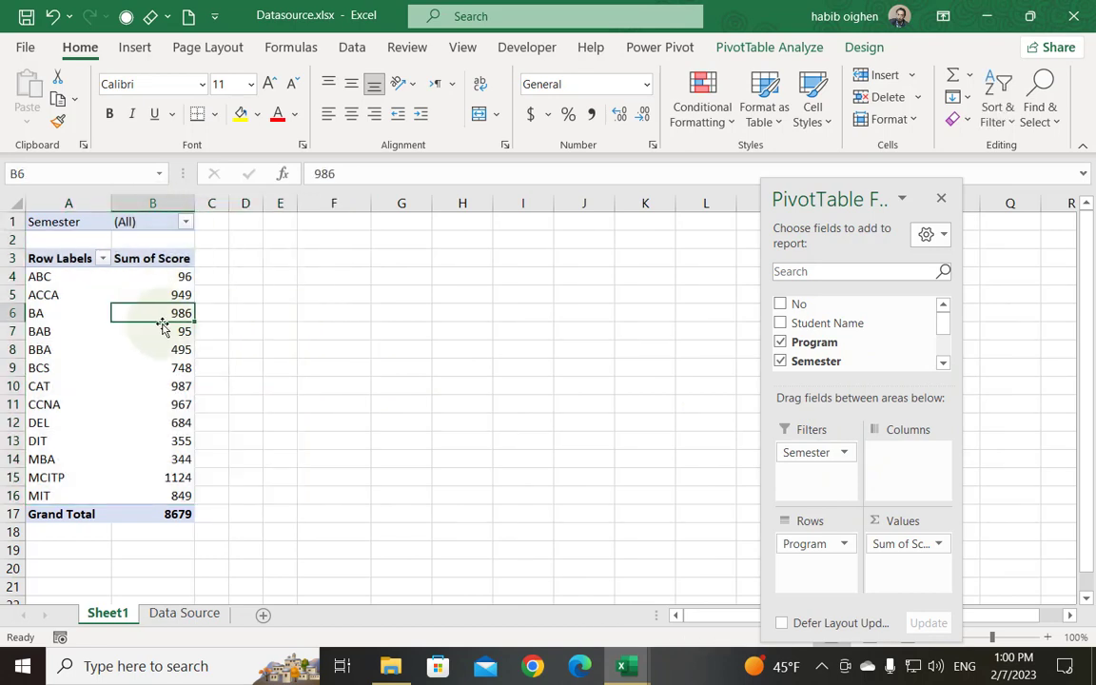
key("ctrl+a")
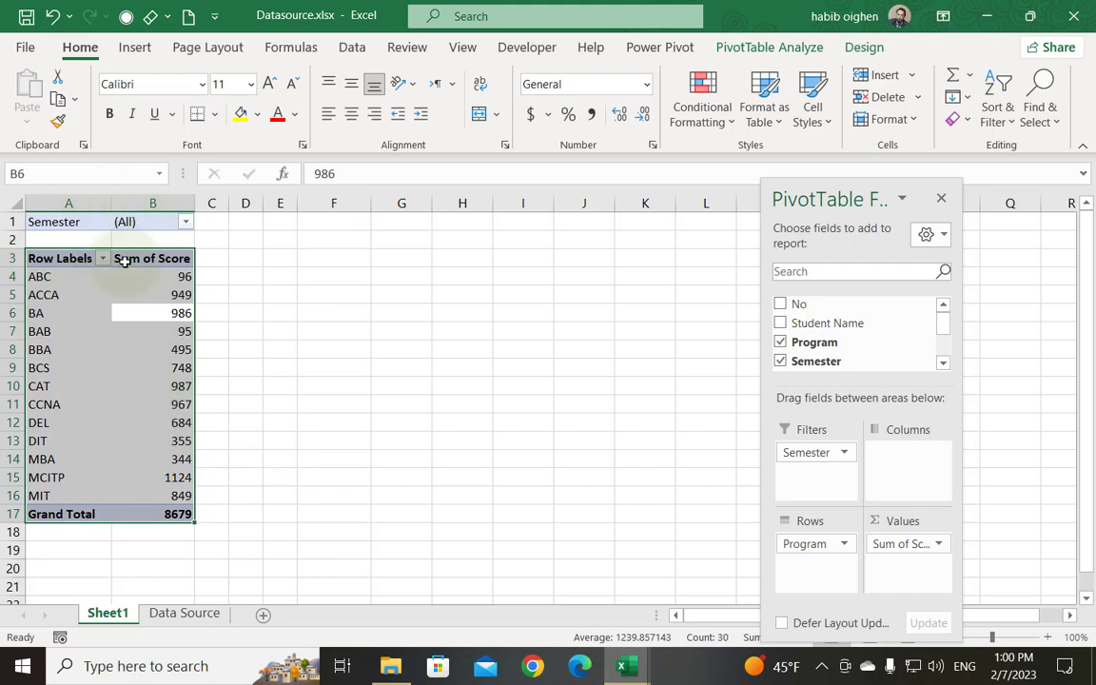
key("ctrl+a")
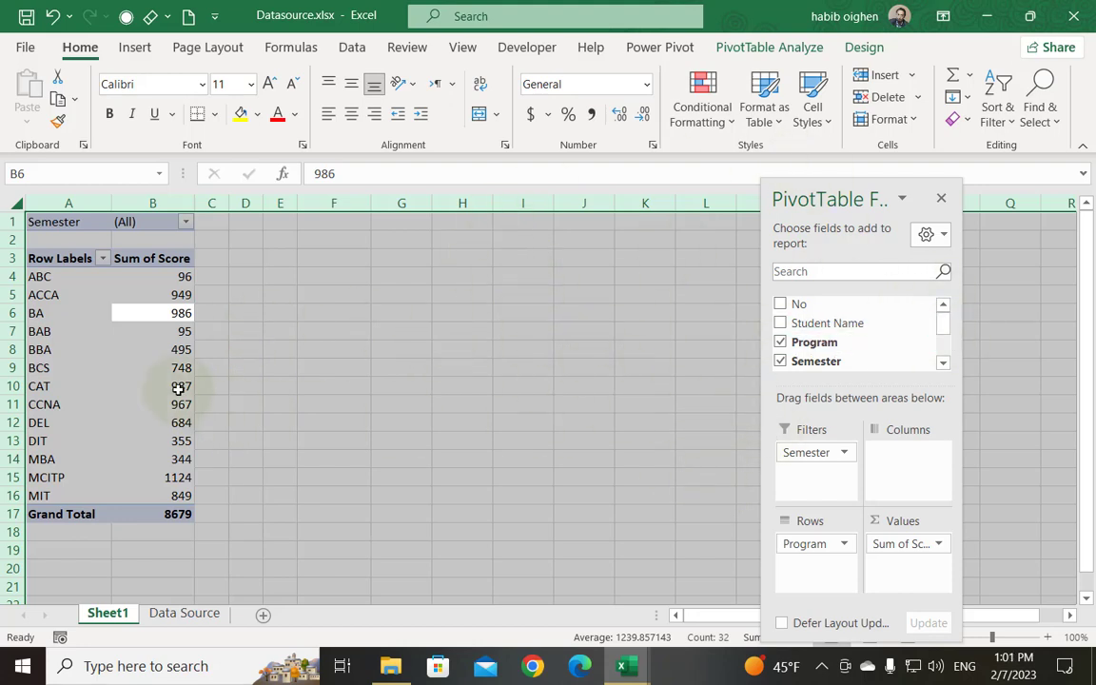
Select and copy the entire PivotTable, then paste it at A1 in Book1.
left_click(117, 331)
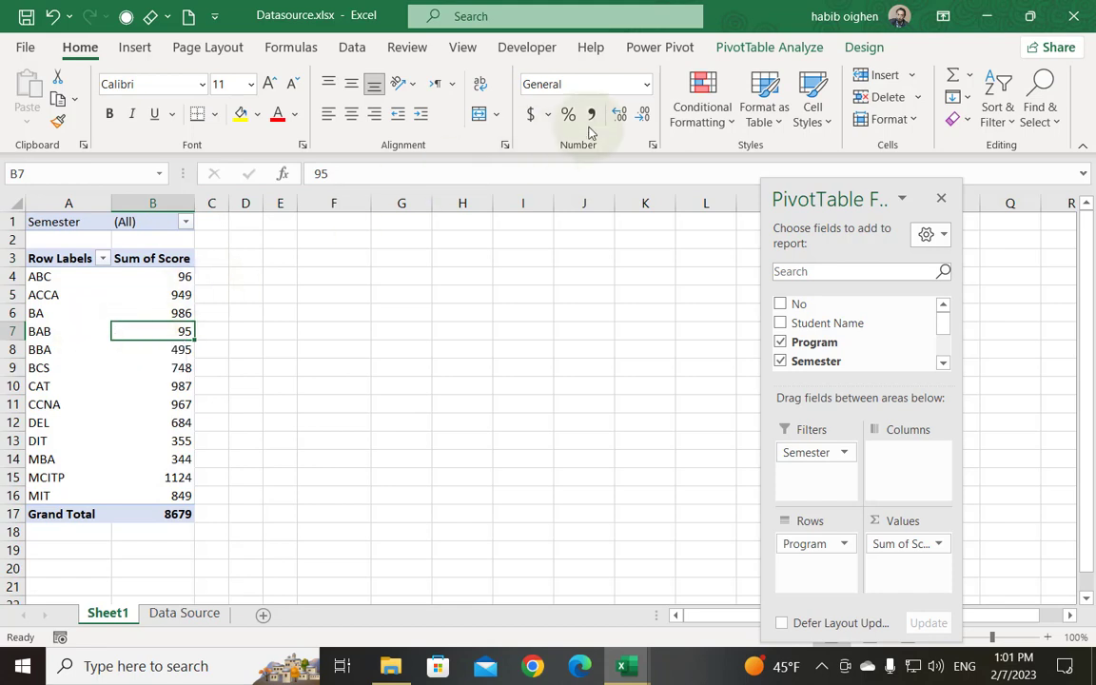
left_click(782, 53)
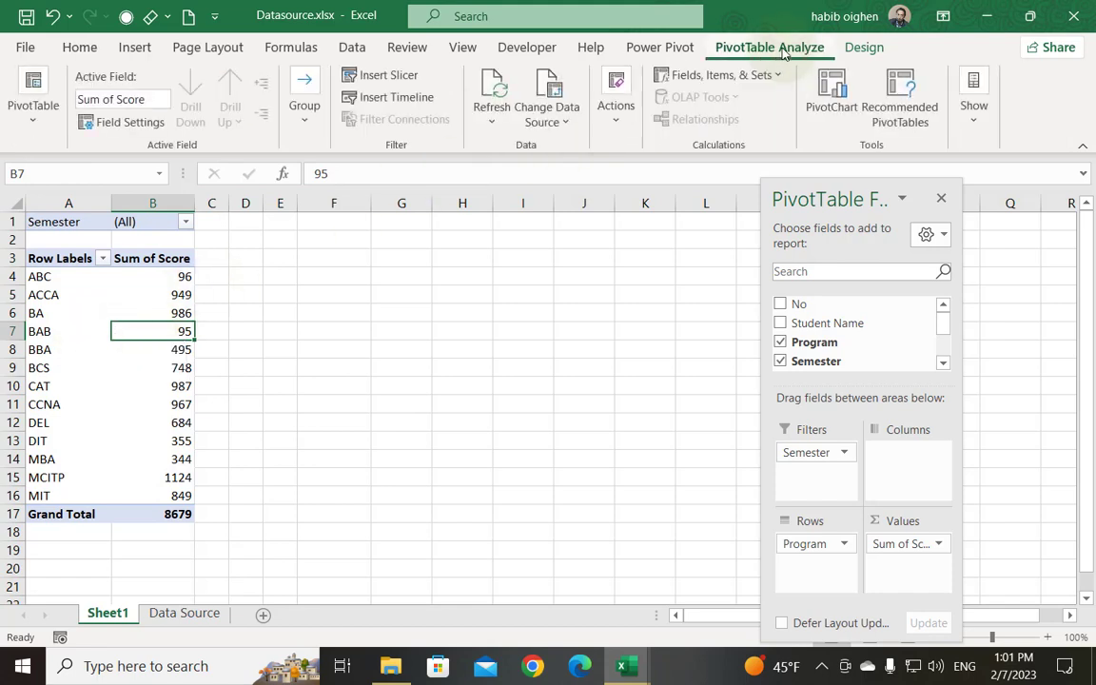
left_click(623, 112)
left_click(657, 181)
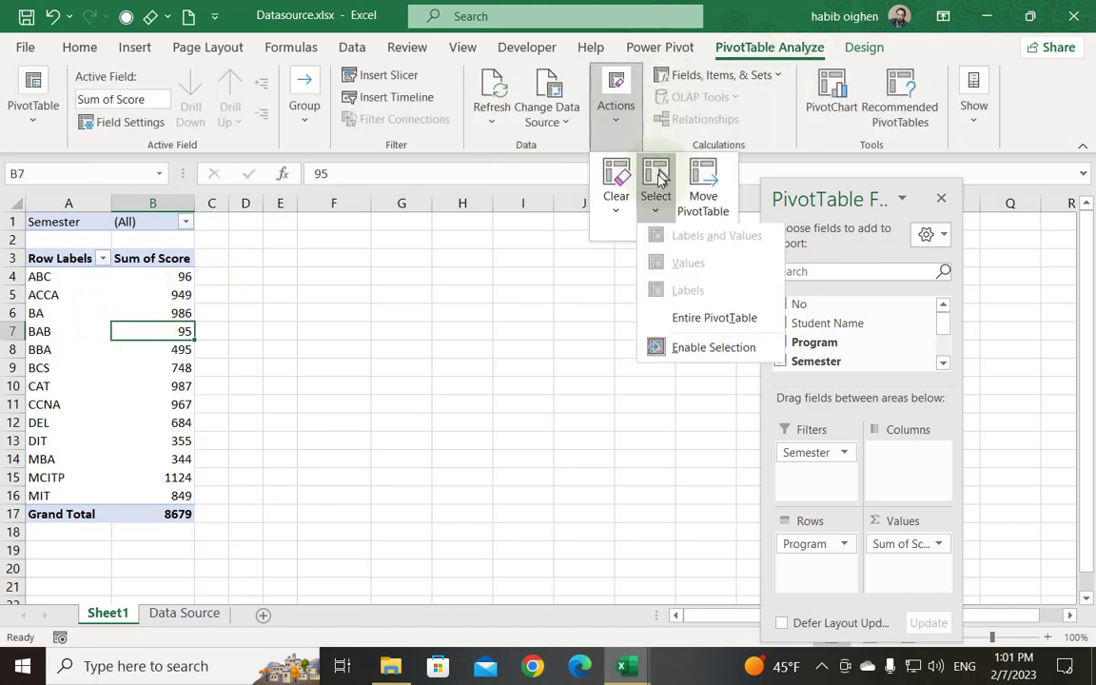
left_click(714, 321)
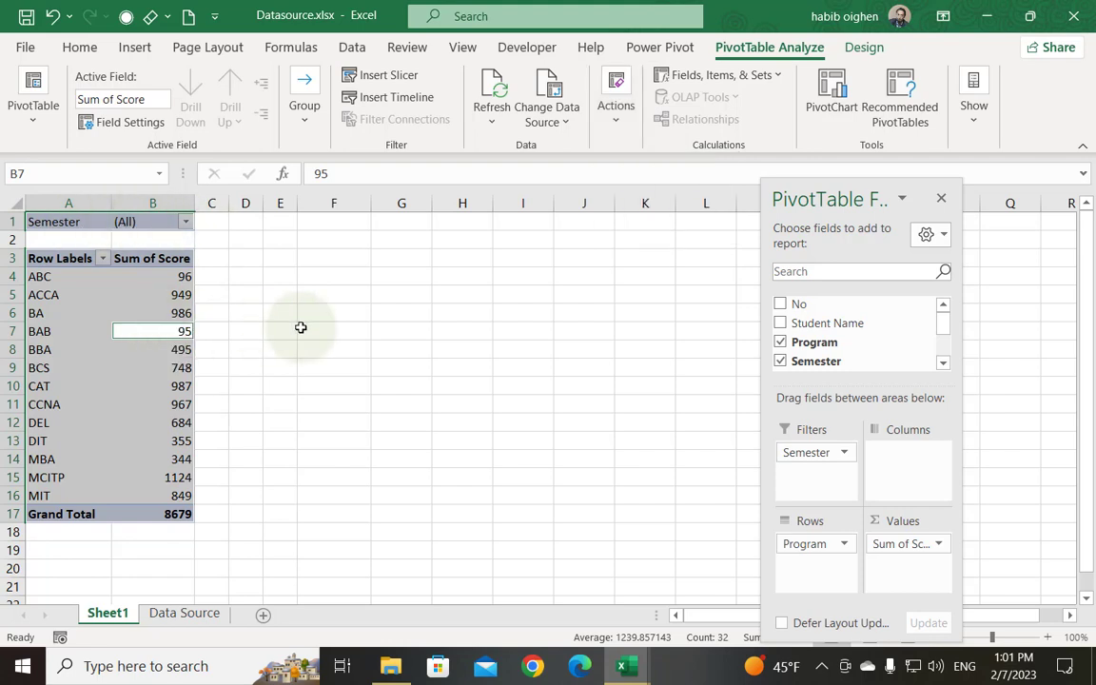
key("ctrl+c")
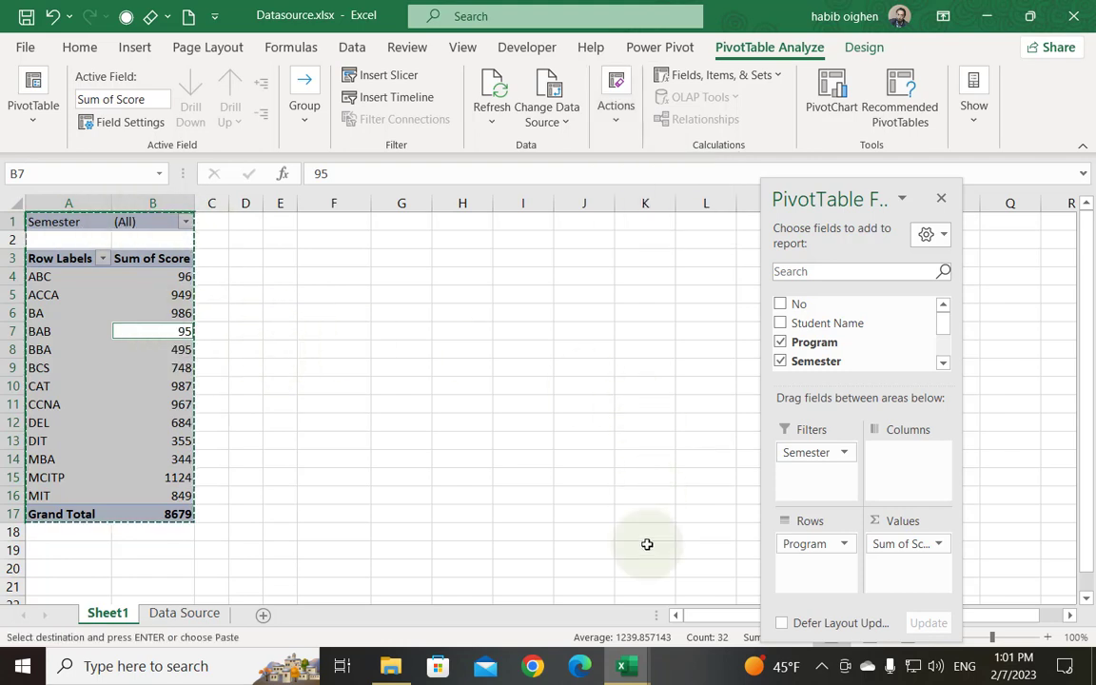
left_click(685, 583)
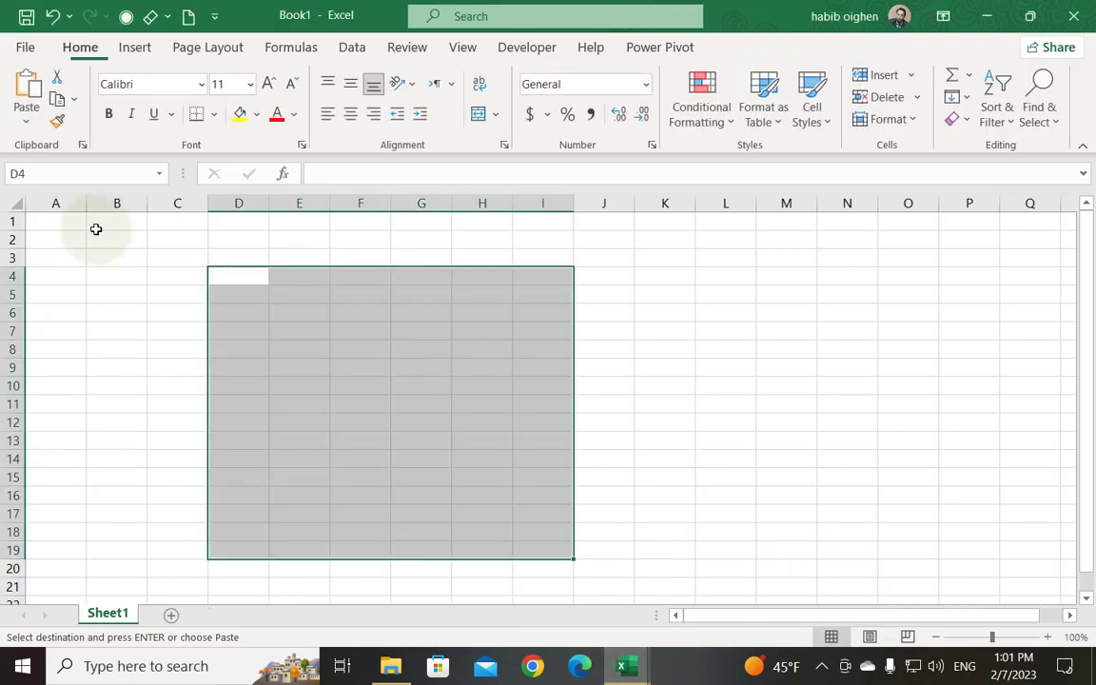
left_click(65, 220)
key("Return")
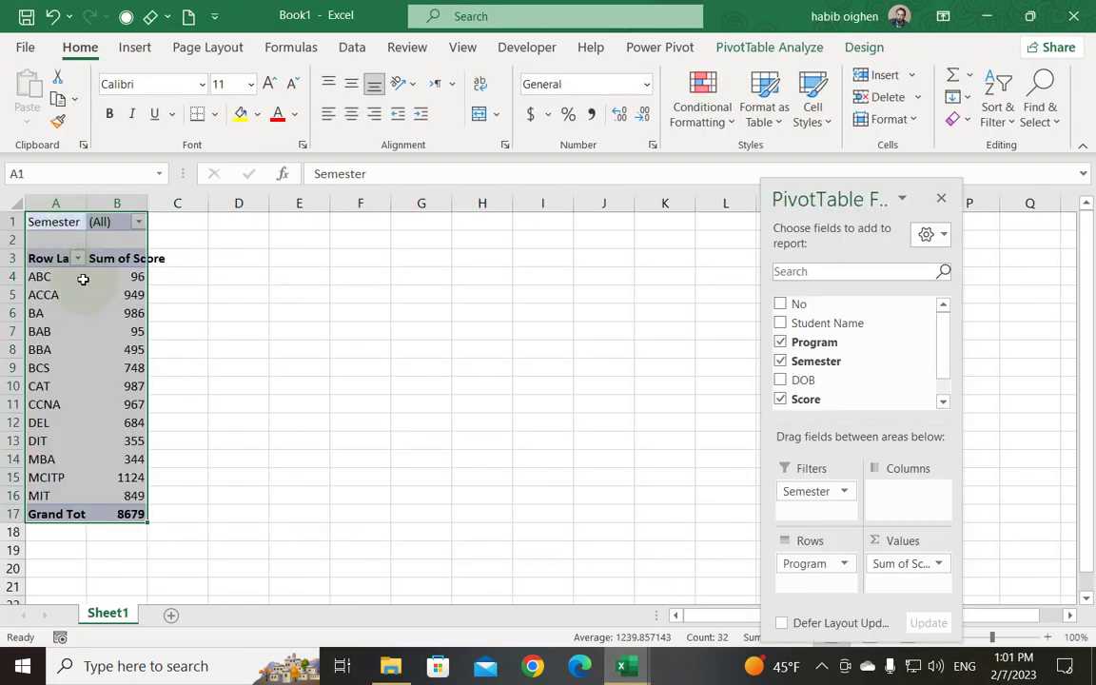
Copy the pasted pivot body A3:B17 and pick G5 as the destination.
left_click(57, 299)
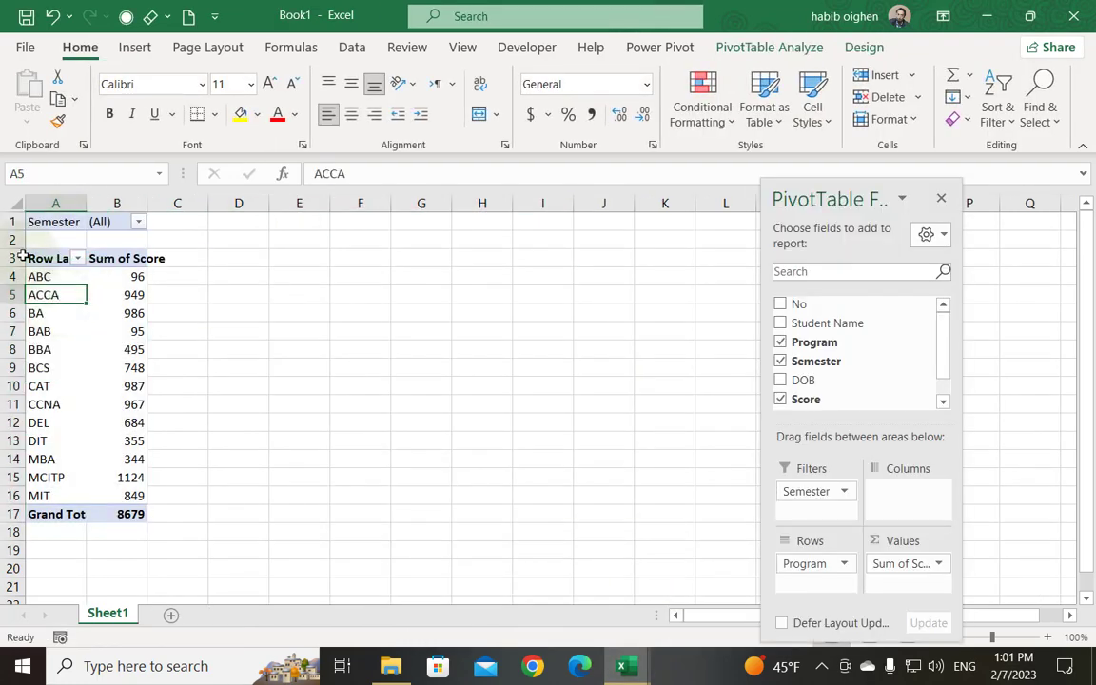
key("ctrl+a")
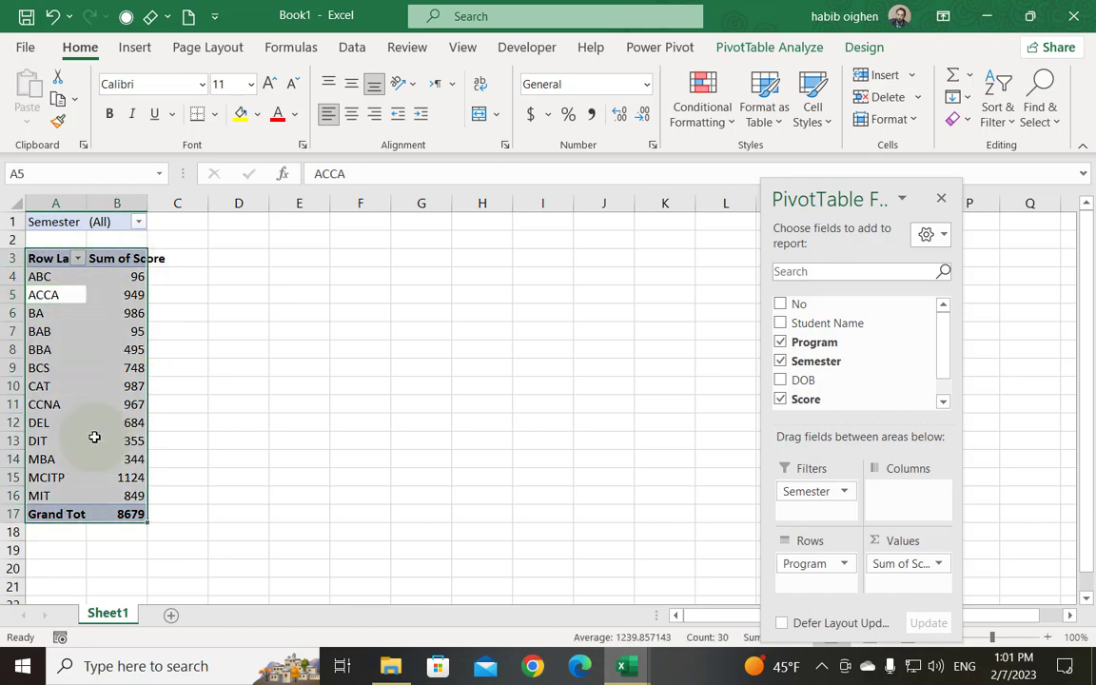
key("ctrl+c")
left_click(428, 301)
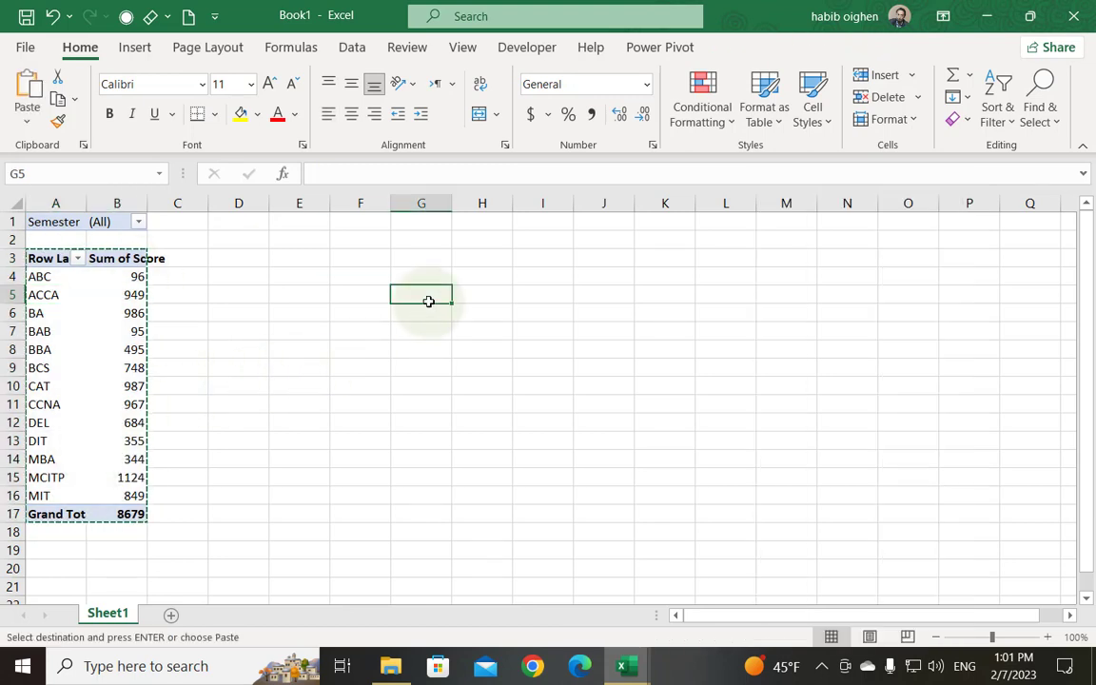
key("ctrl+v")
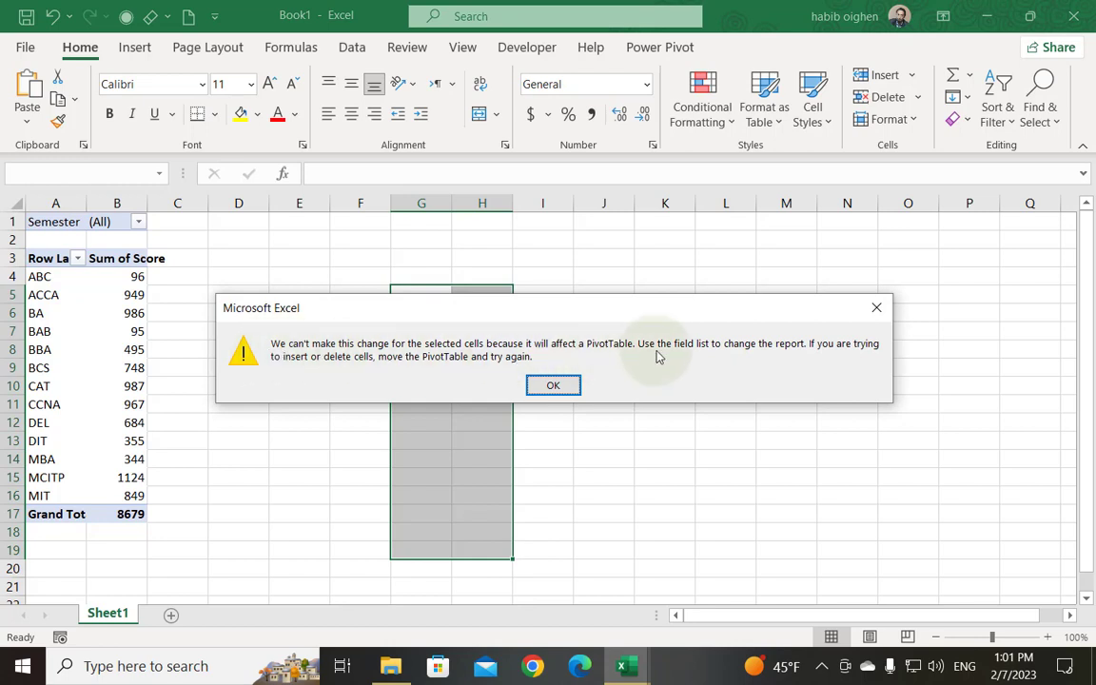
left_click(561, 387)
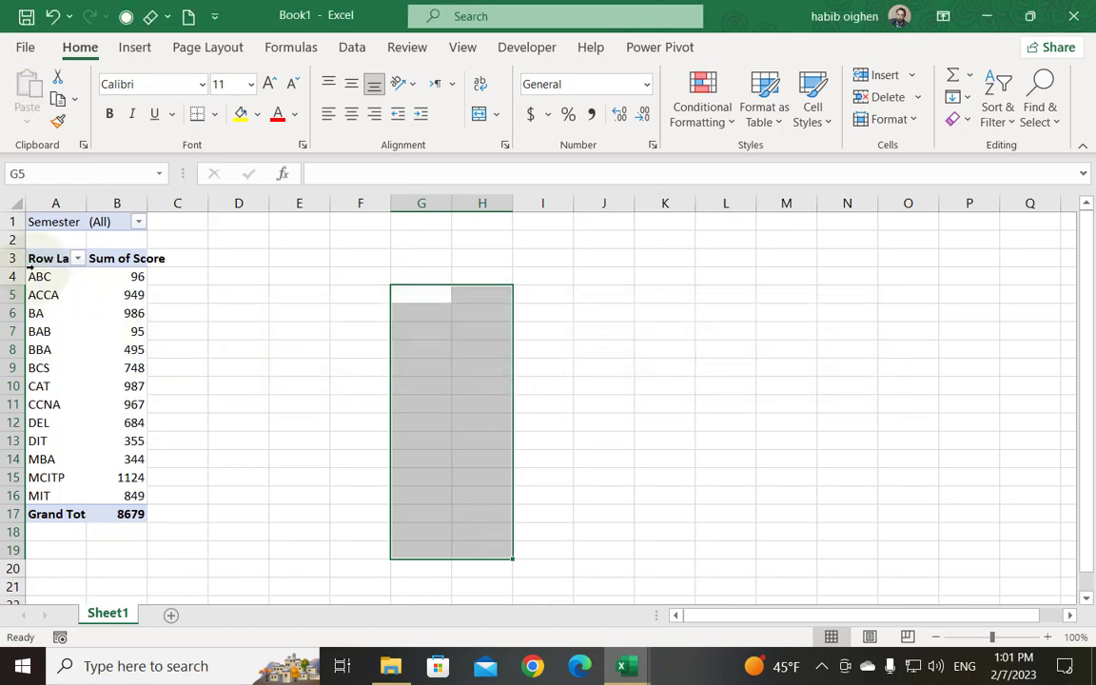
left_click_drag(36, 258, 126, 509)
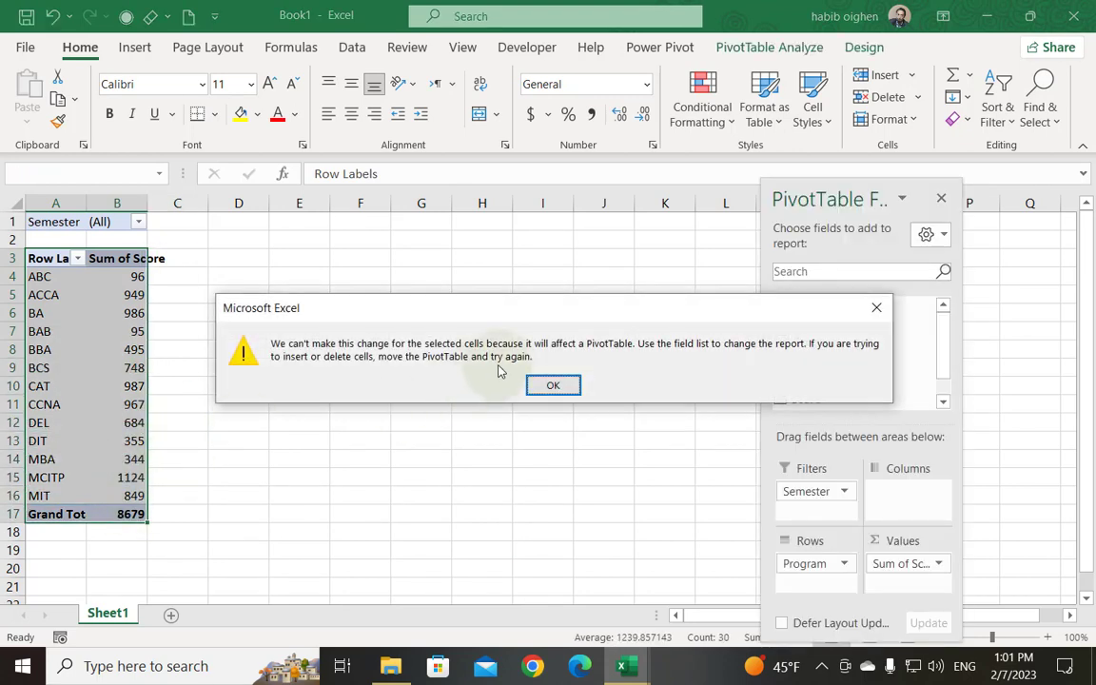
left_click(552, 384)
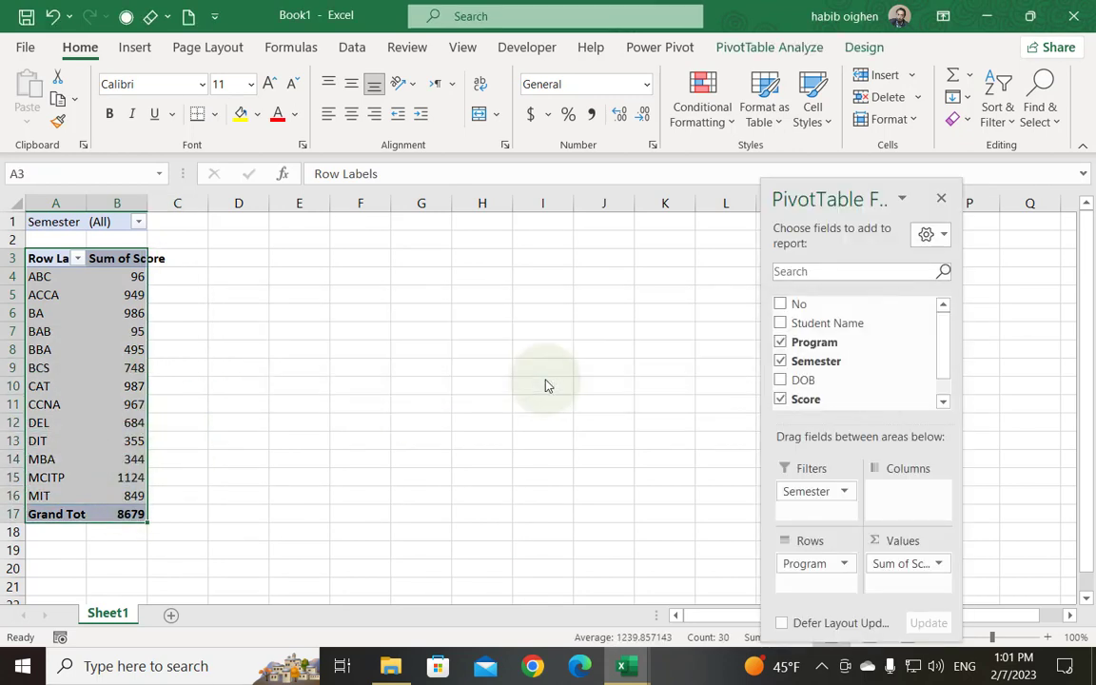
left_click(761, 46)
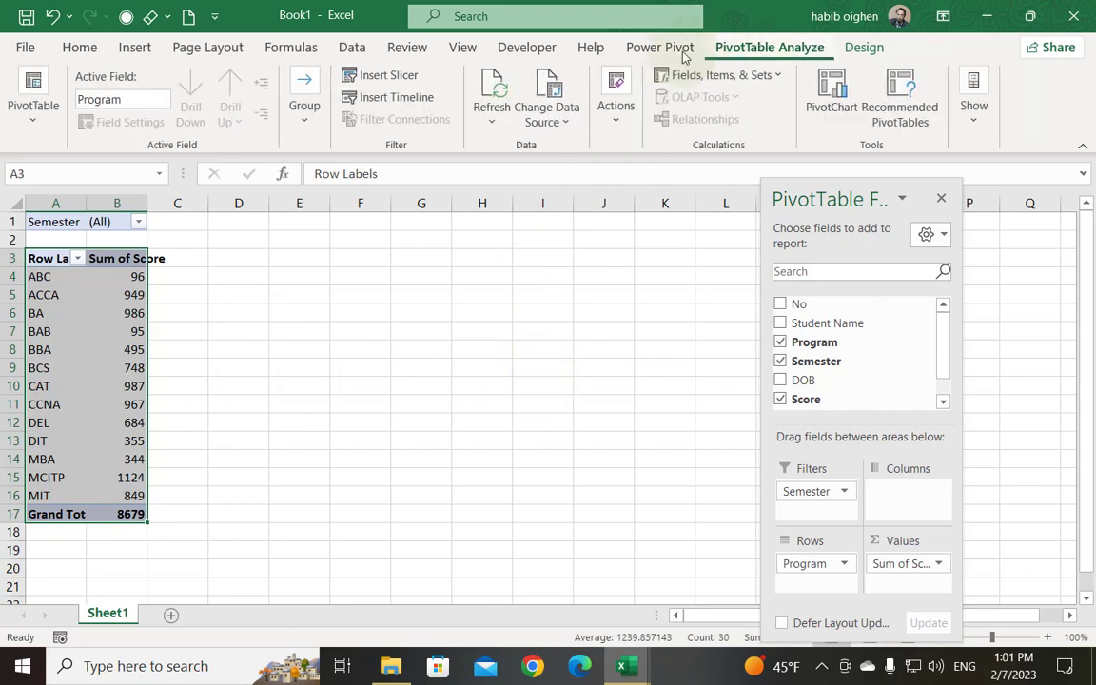
left_click(619, 106)
left_click(655, 176)
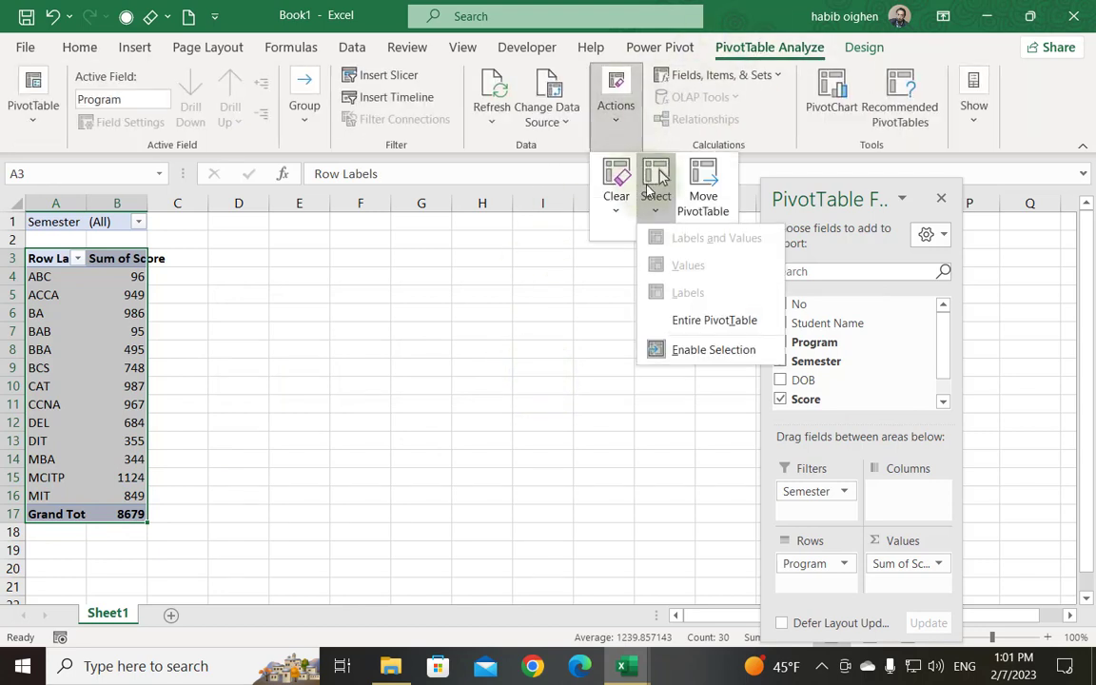
left_click(670, 321)
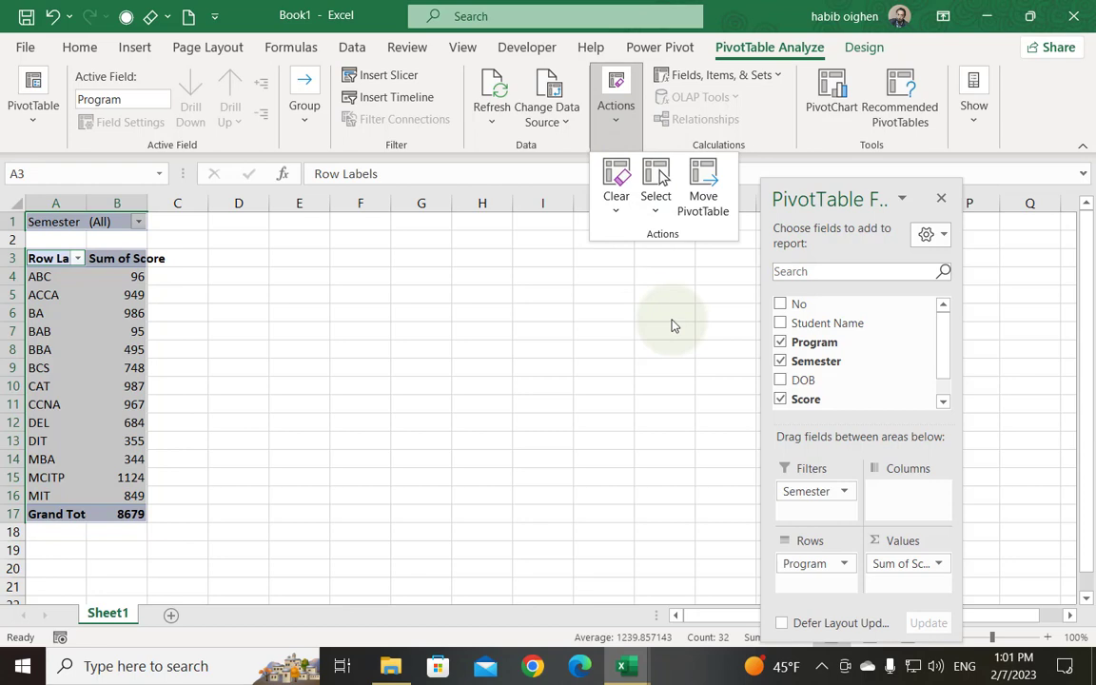
left_click(479, 293)
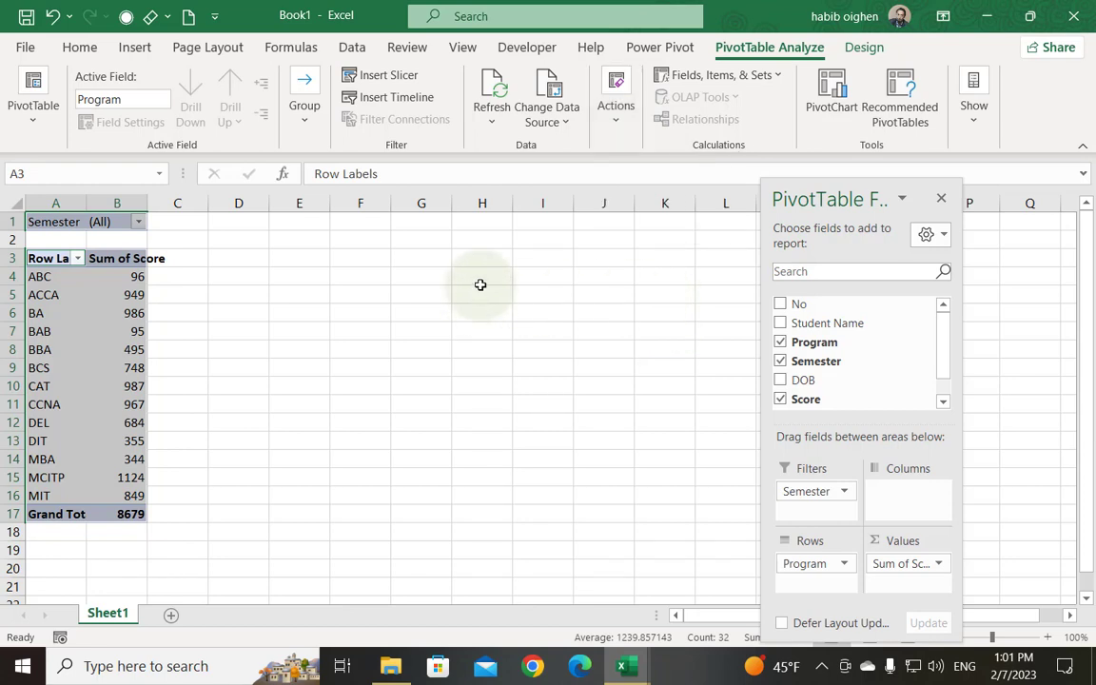
key("Delete")
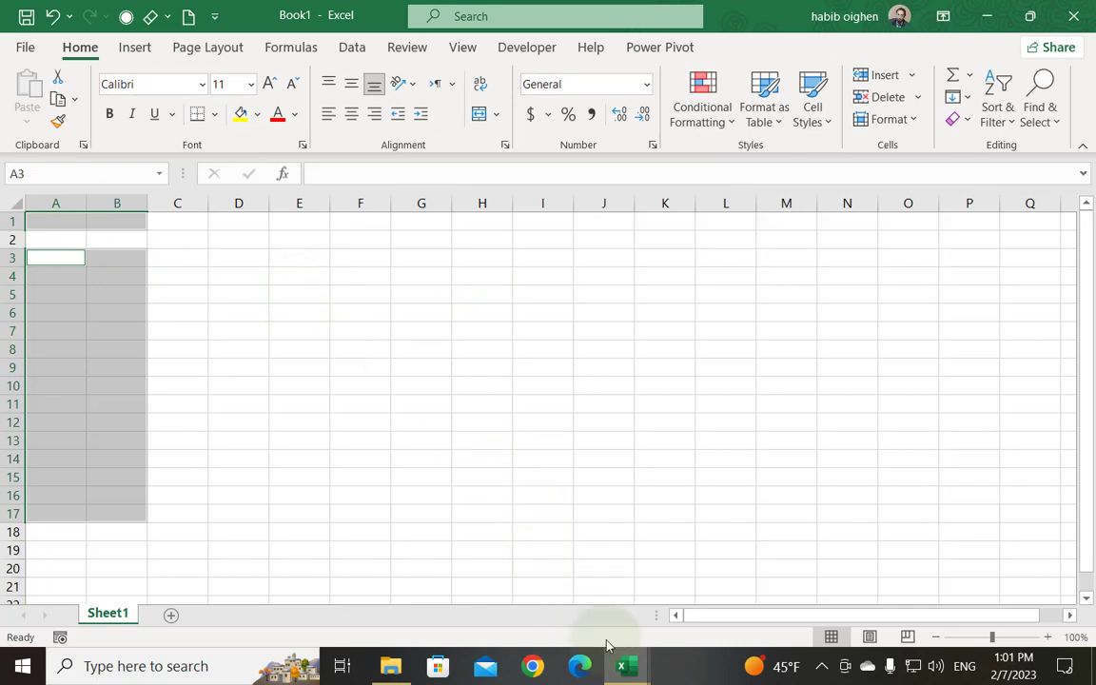
left_click(53, 16)
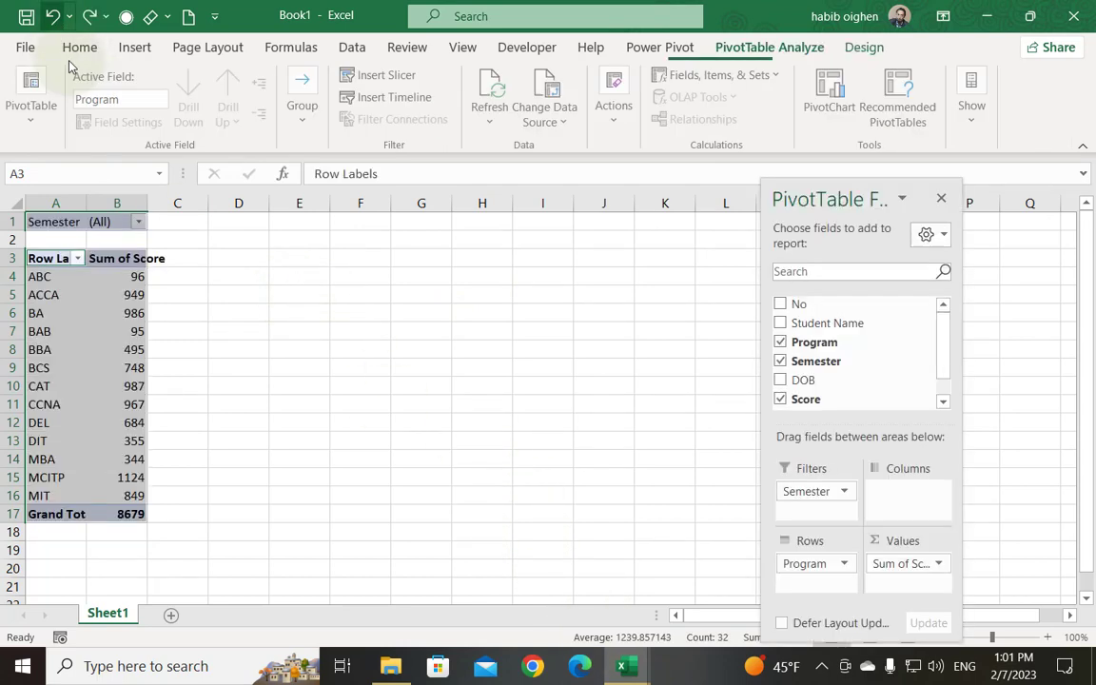
left_click(108, 313)
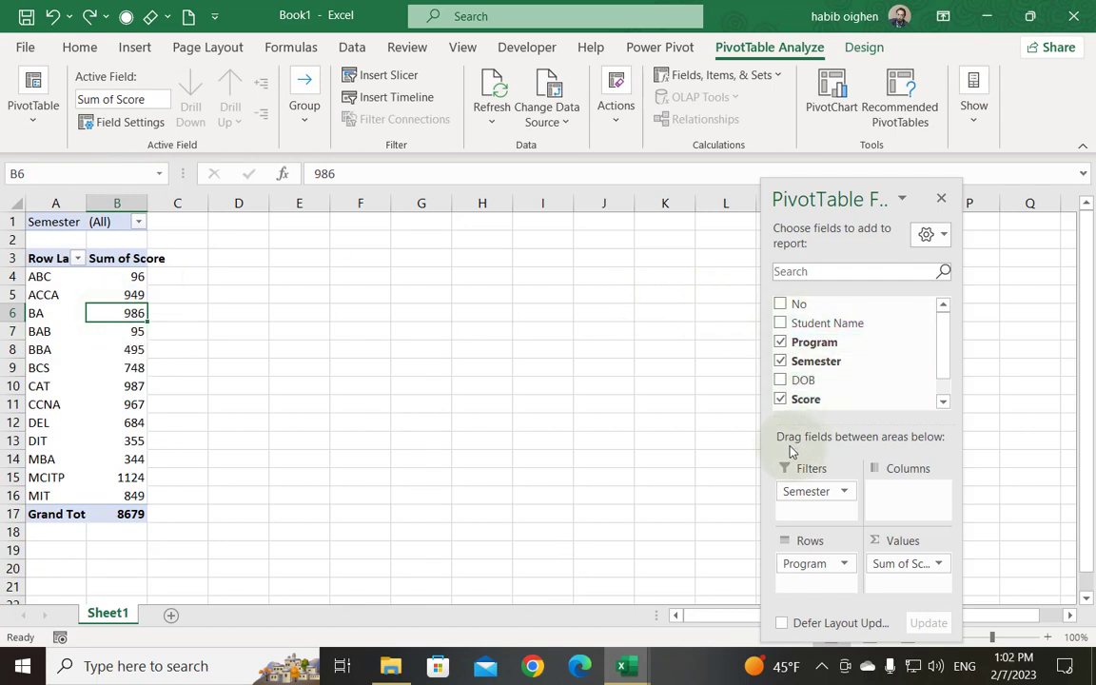
Clear the Book1 pivot, then put Semester in Rows and Sum of Score in Values.
left_click(611, 114)
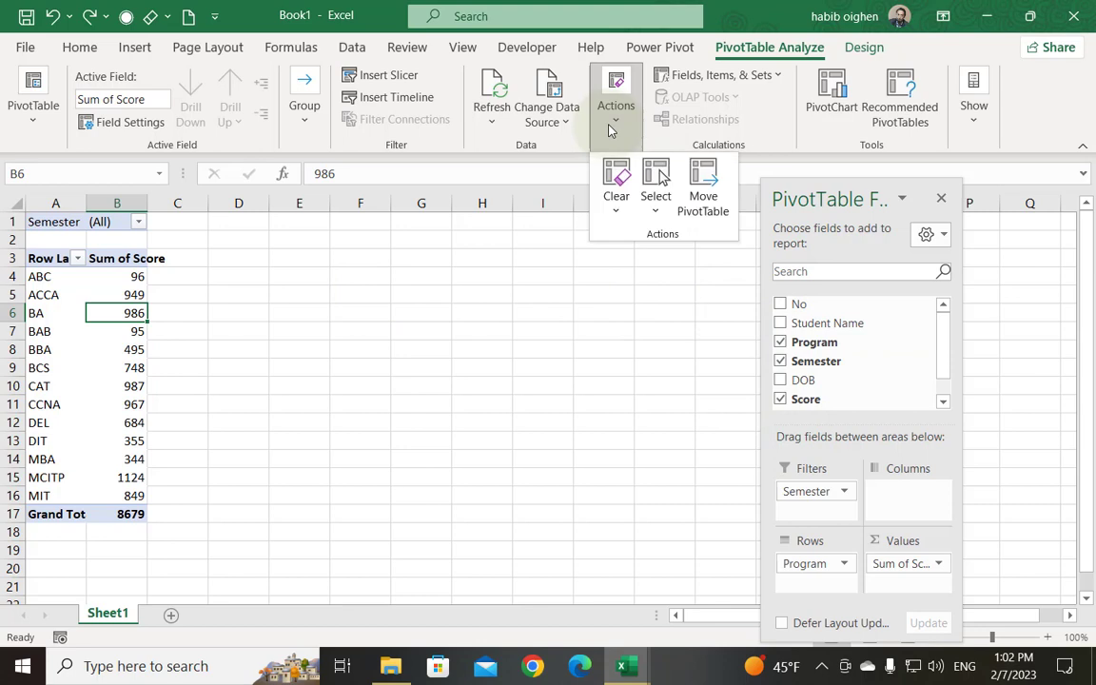
left_click(616, 191)
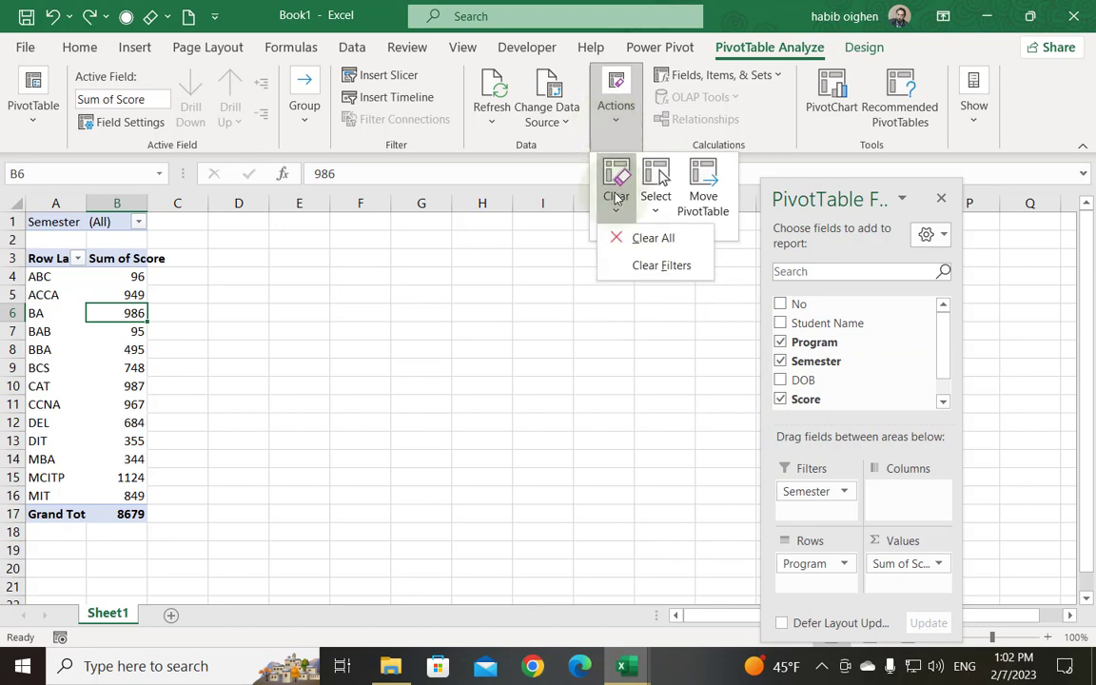
left_click(643, 240)
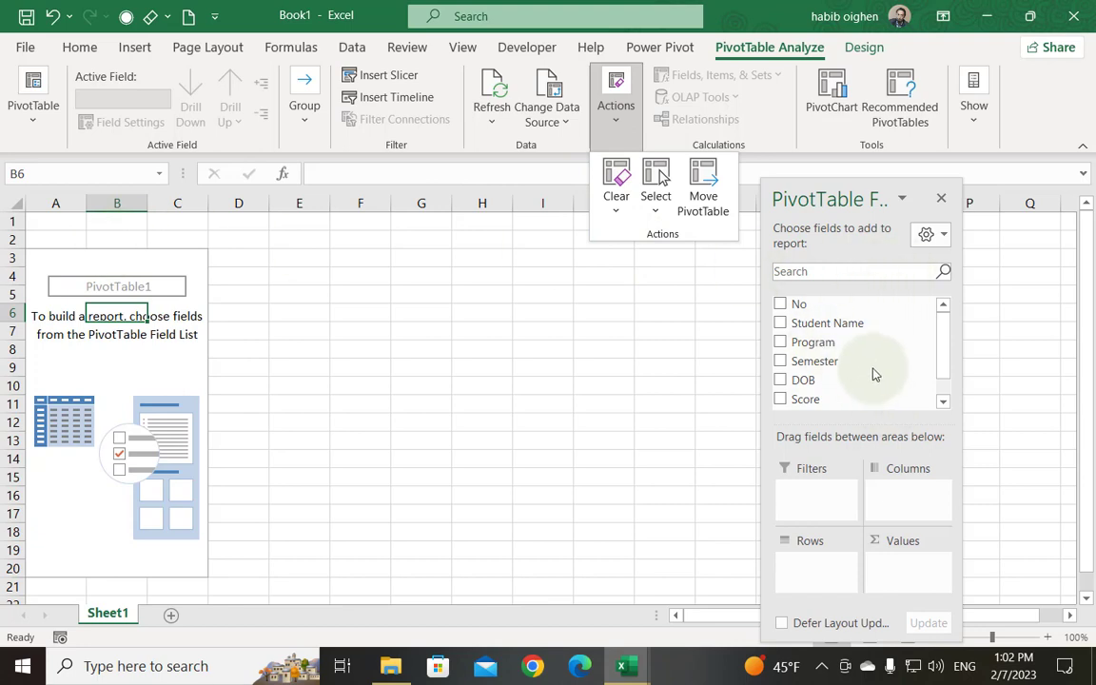
left_click(784, 363)
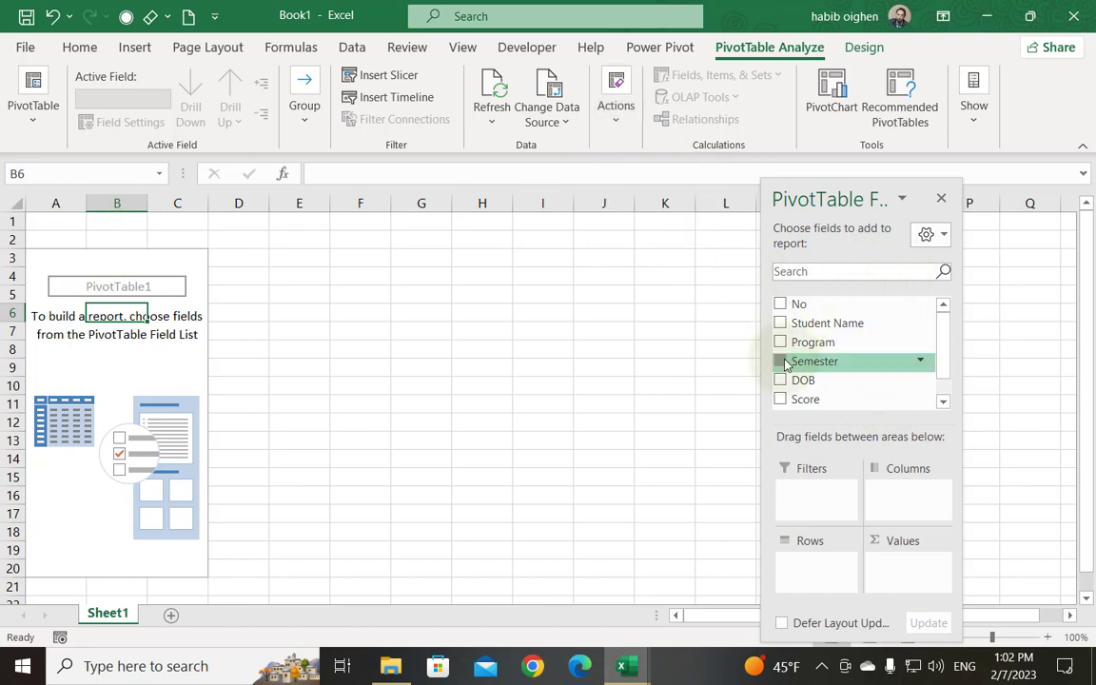
left_click(784, 403)
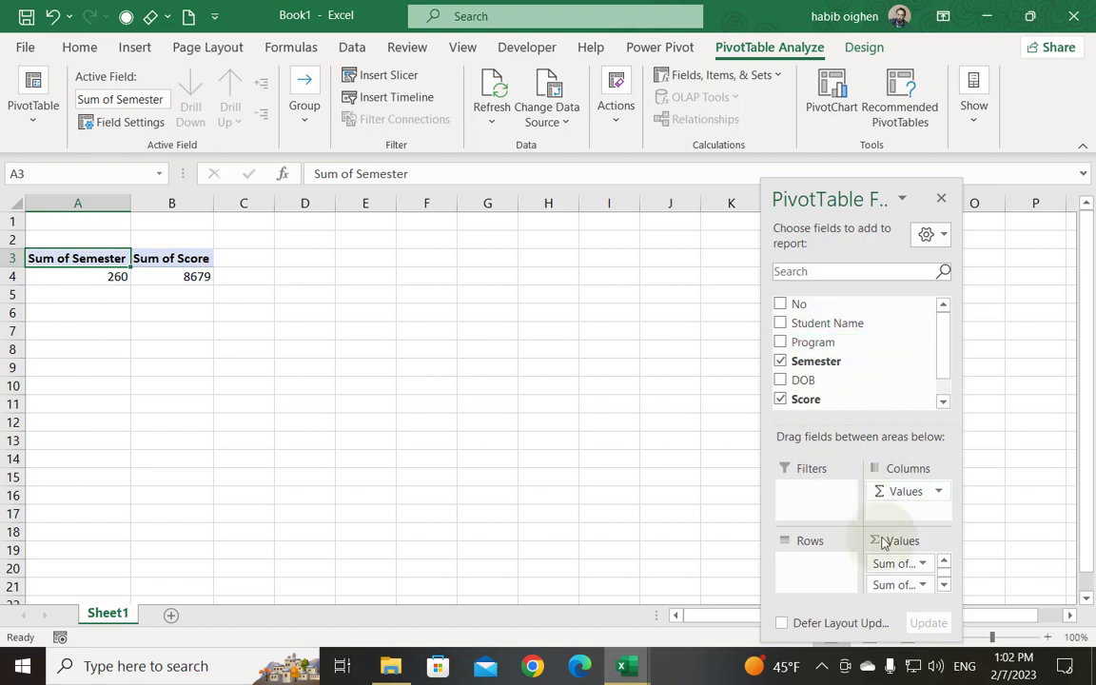
mouse_move(886, 564)
left_mouse_down()
mouse_move(920, 510)
mouse_move(818, 442)
left_mouse_up()
mouse_move(815, 360)
left_mouse_down()
mouse_move(844, 434)
mouse_move(806, 559)
left_mouse_up()
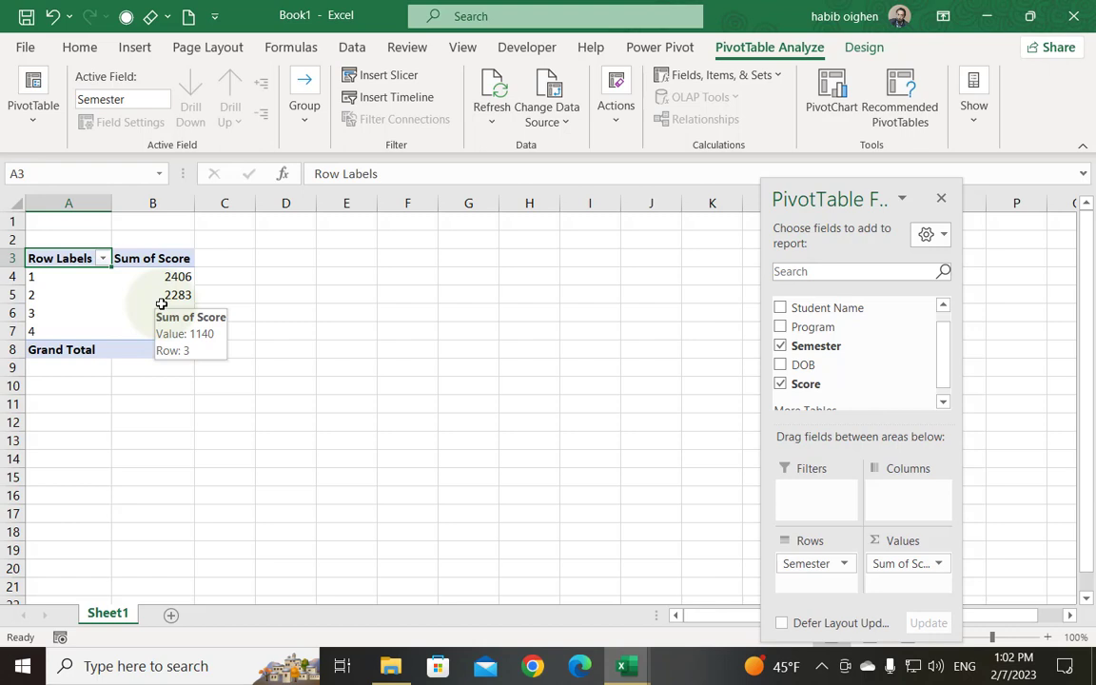
Replace the name PivotTable1 with a new Student Record name in the PivotTable Name box.
left_click(31, 124)
left_click(65, 188)
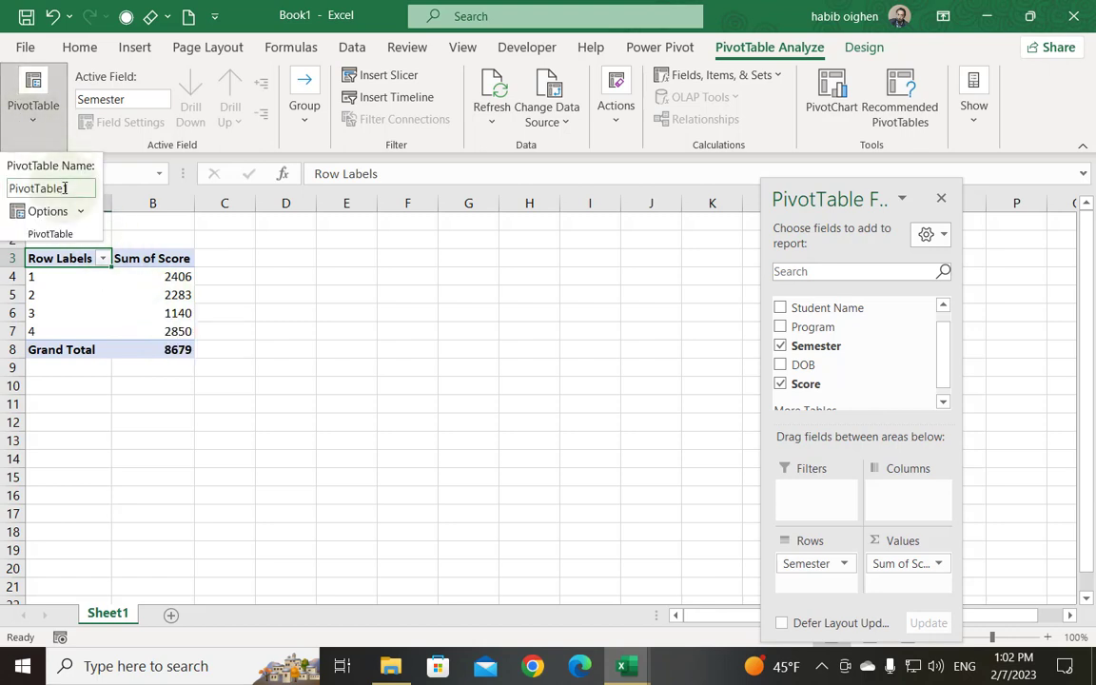
double_click(67, 189)
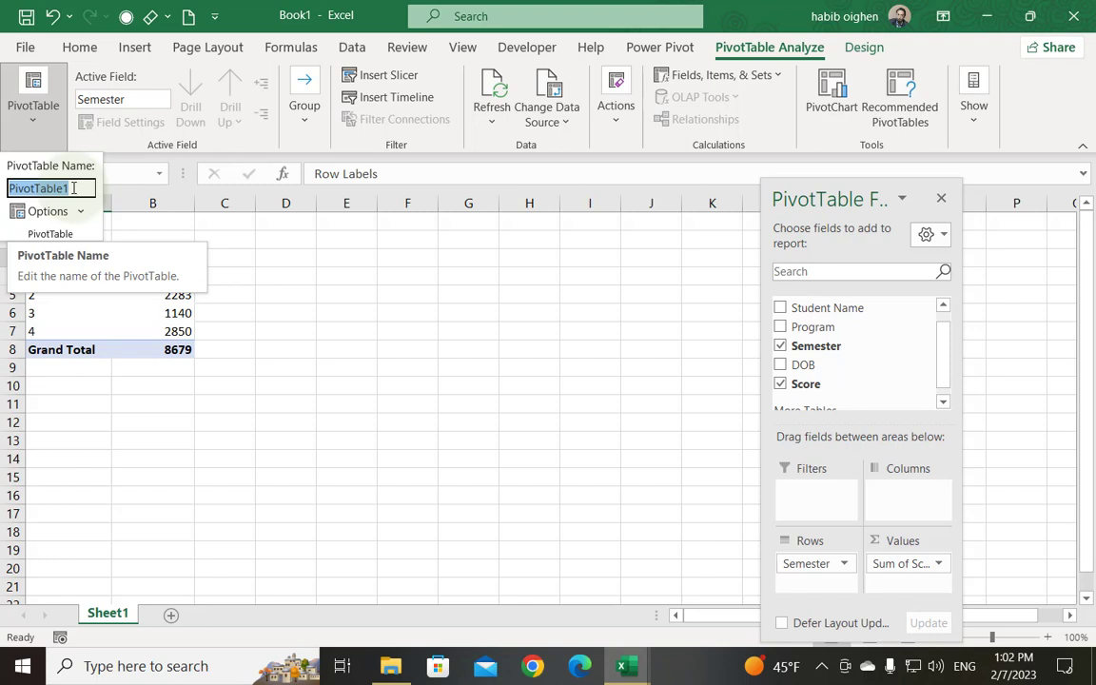
type("Student Rec")
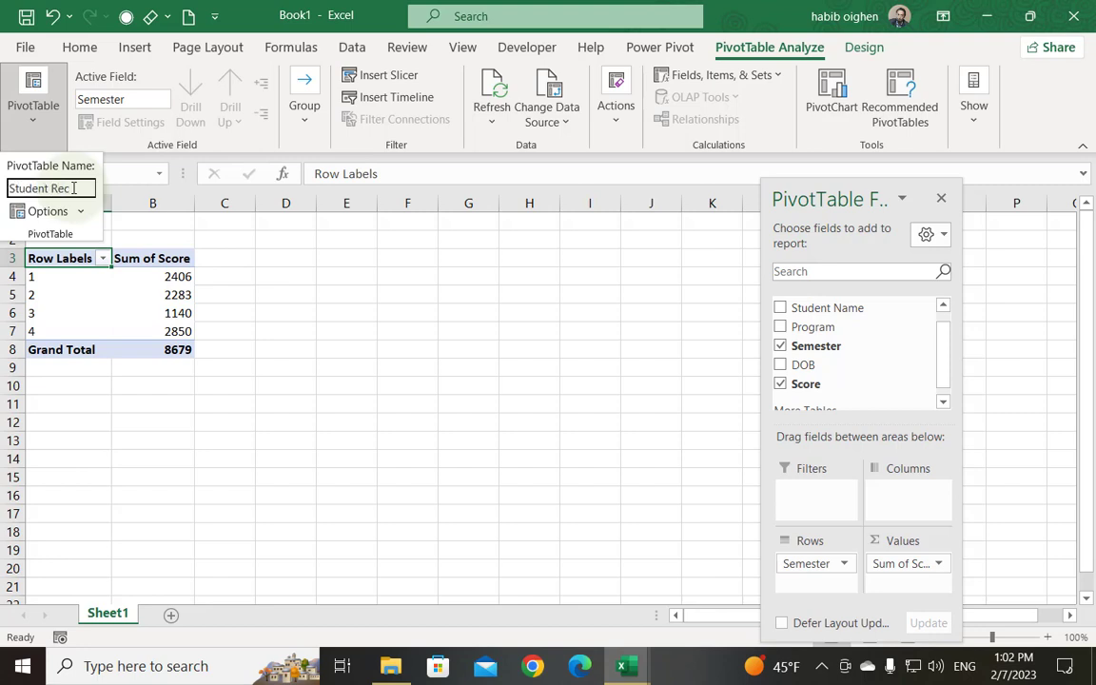
type("d by Seme")
key("Return")
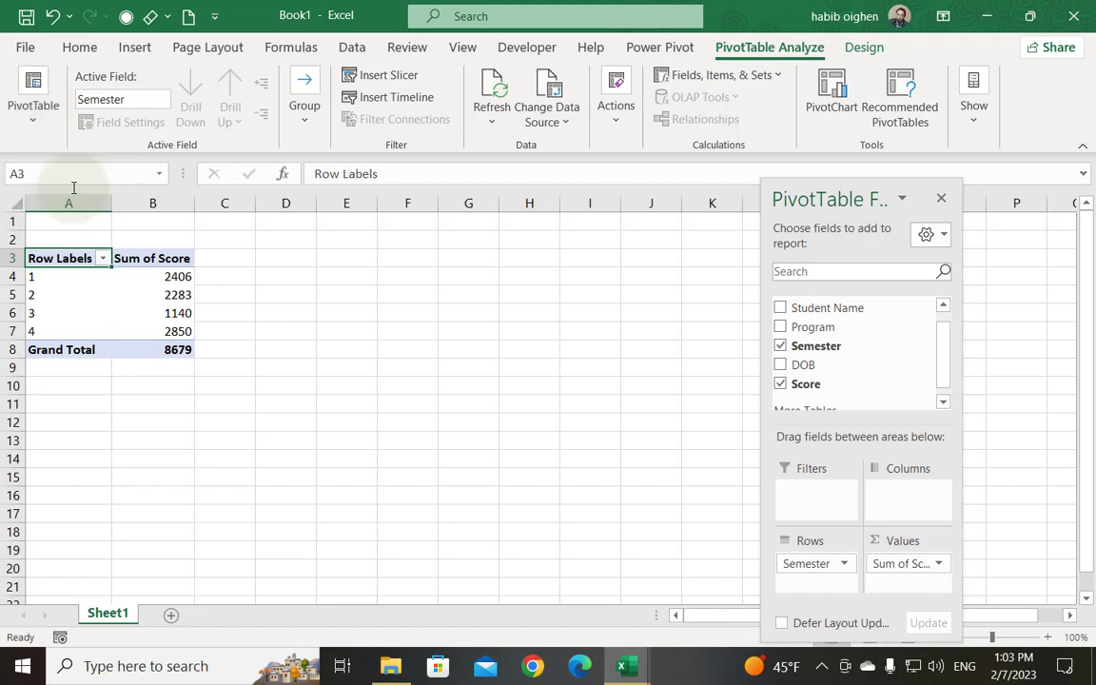
left_click(29, 122)
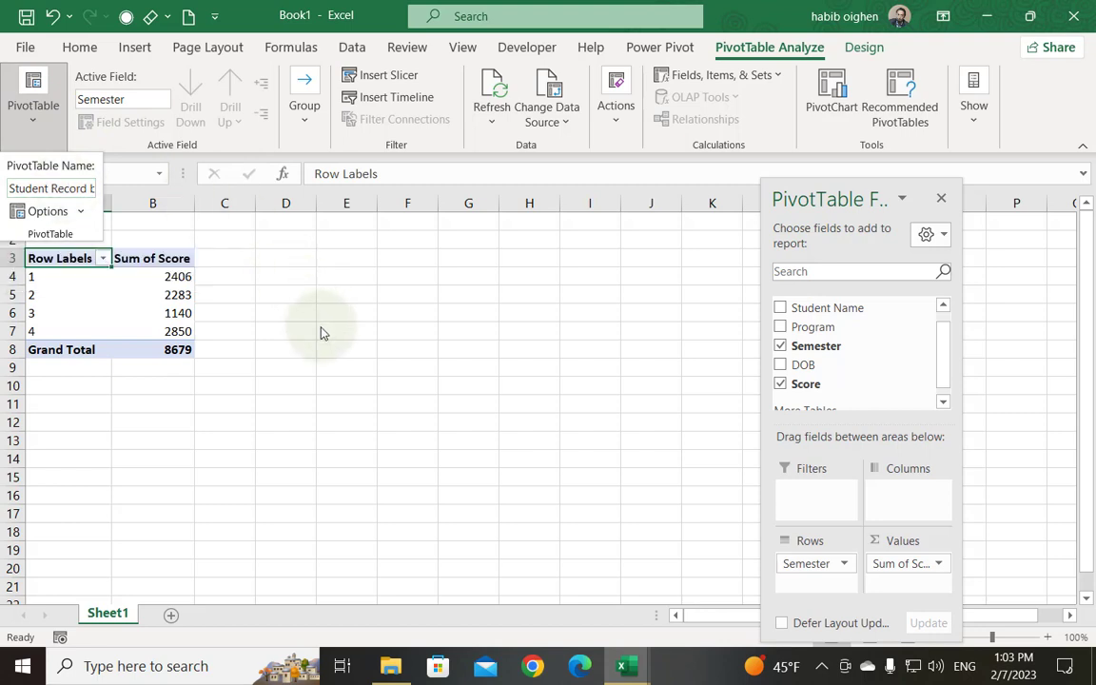
mouse_move(167, 295)
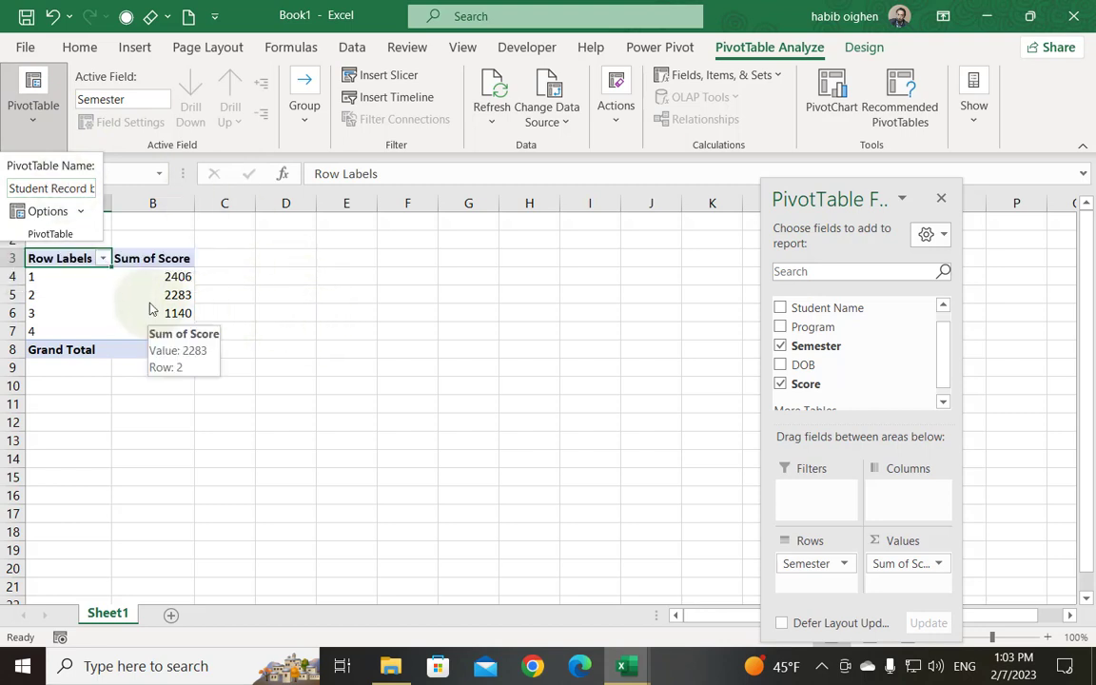
left_click(149, 307)
left_click(150, 301)
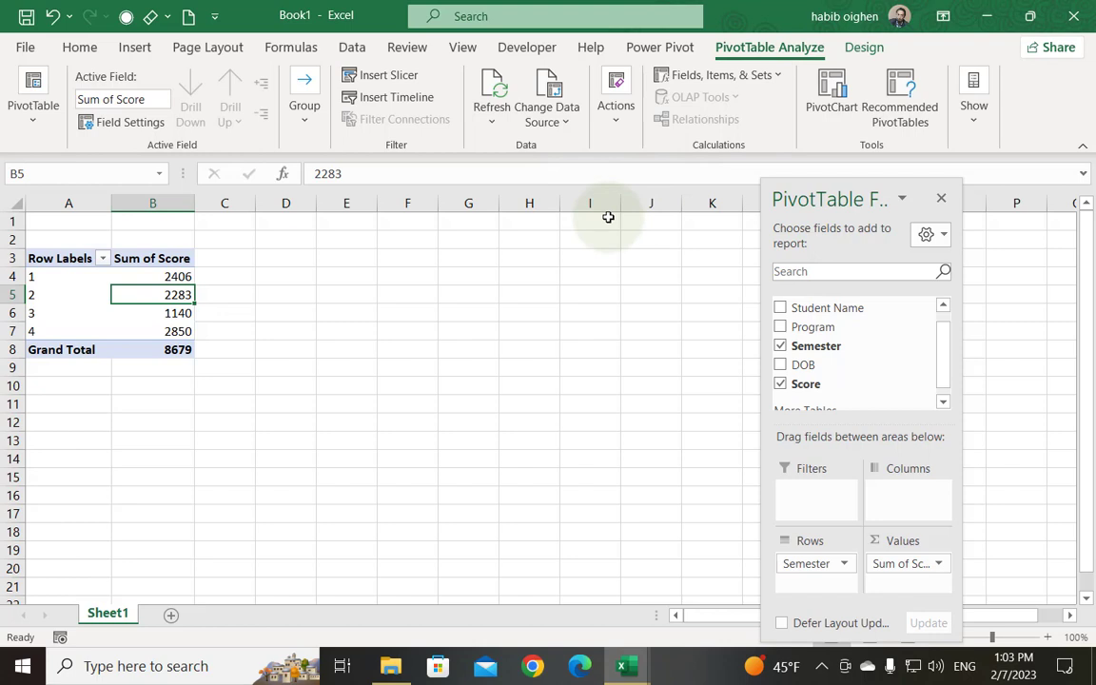
From the Data Source sheet, insert PivotTable2 on a new Sheet2, then go back to Book1.
left_click(623, 666)
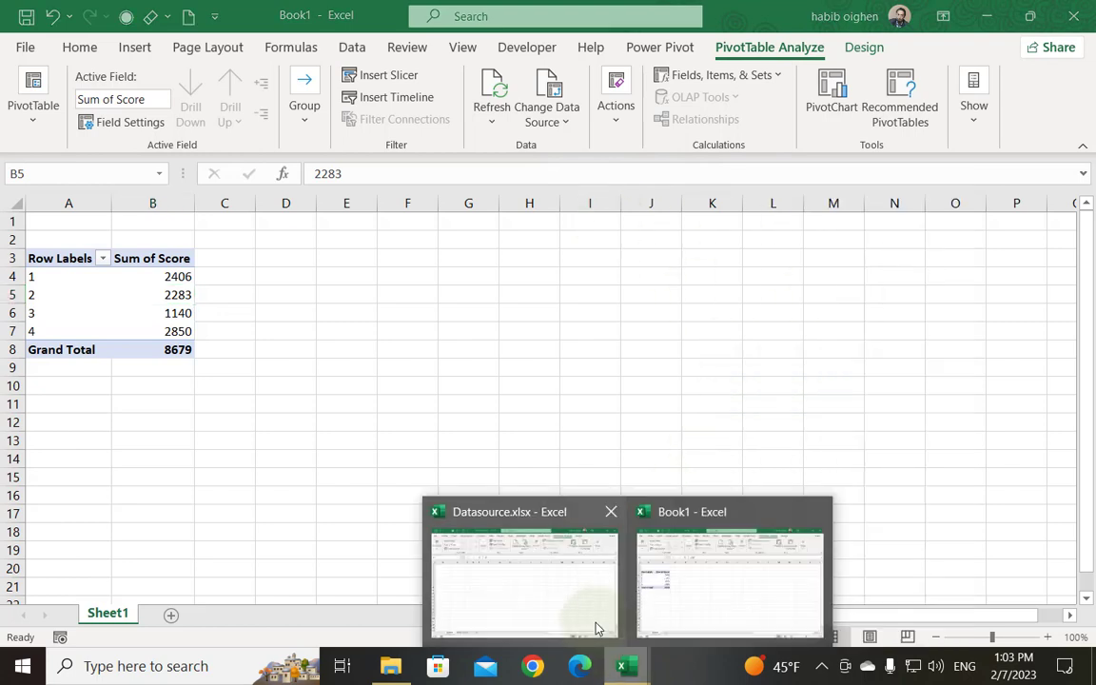
left_click(570, 565)
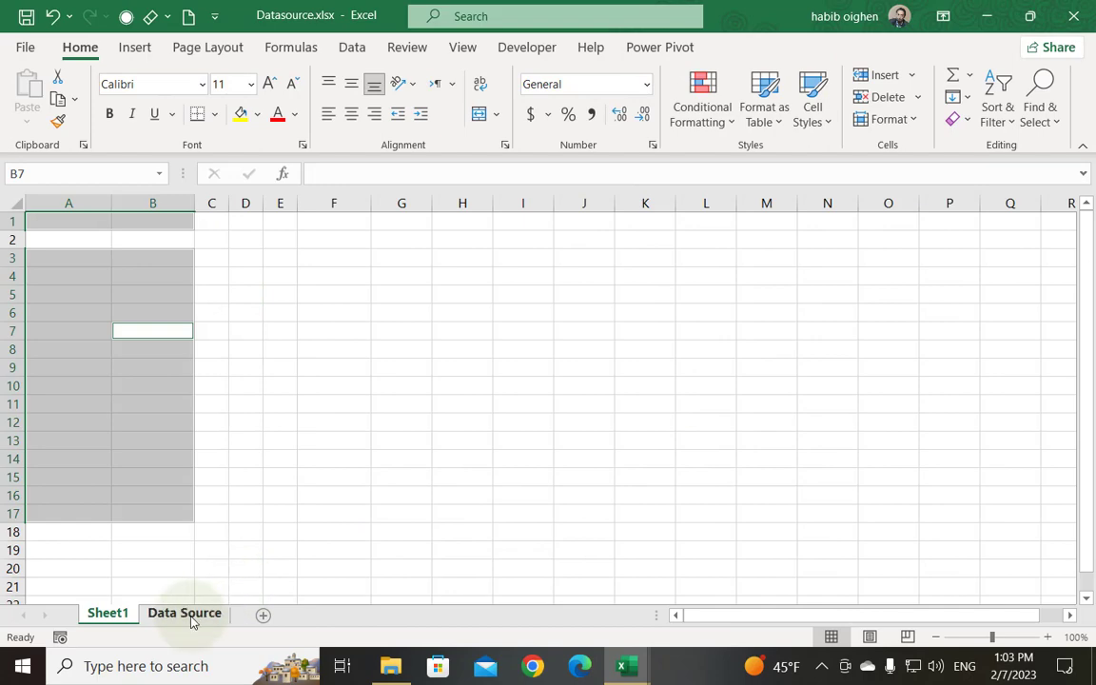
left_click(191, 614)
left_click(224, 257)
left_click(135, 46)
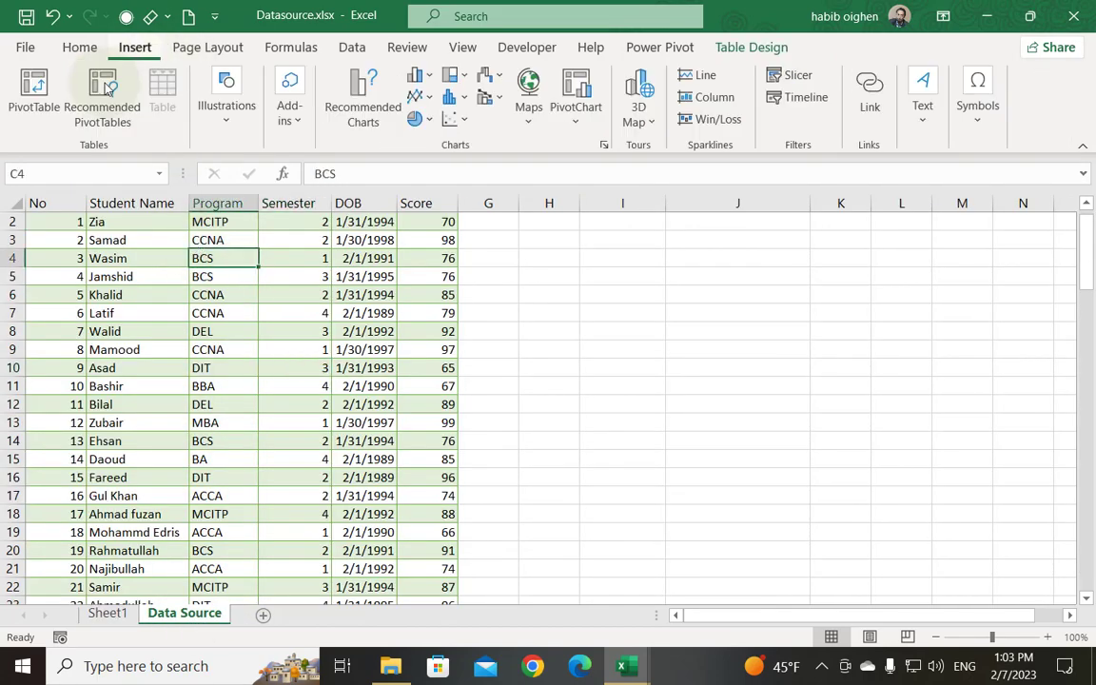
left_click(35, 95)
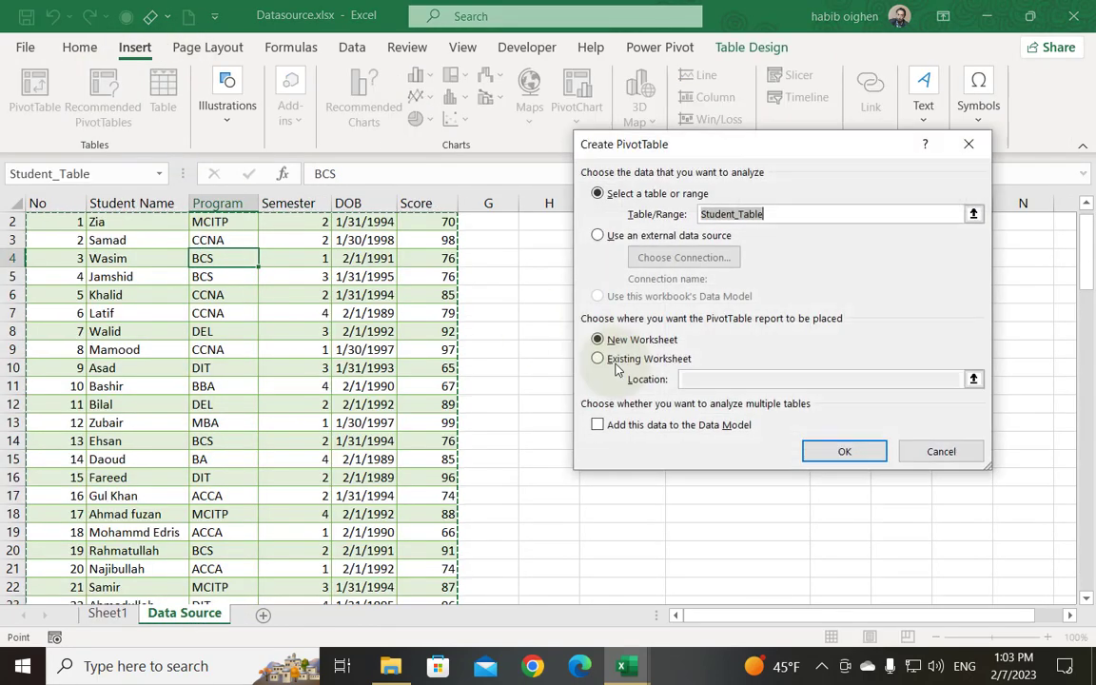
left_click(833, 454)
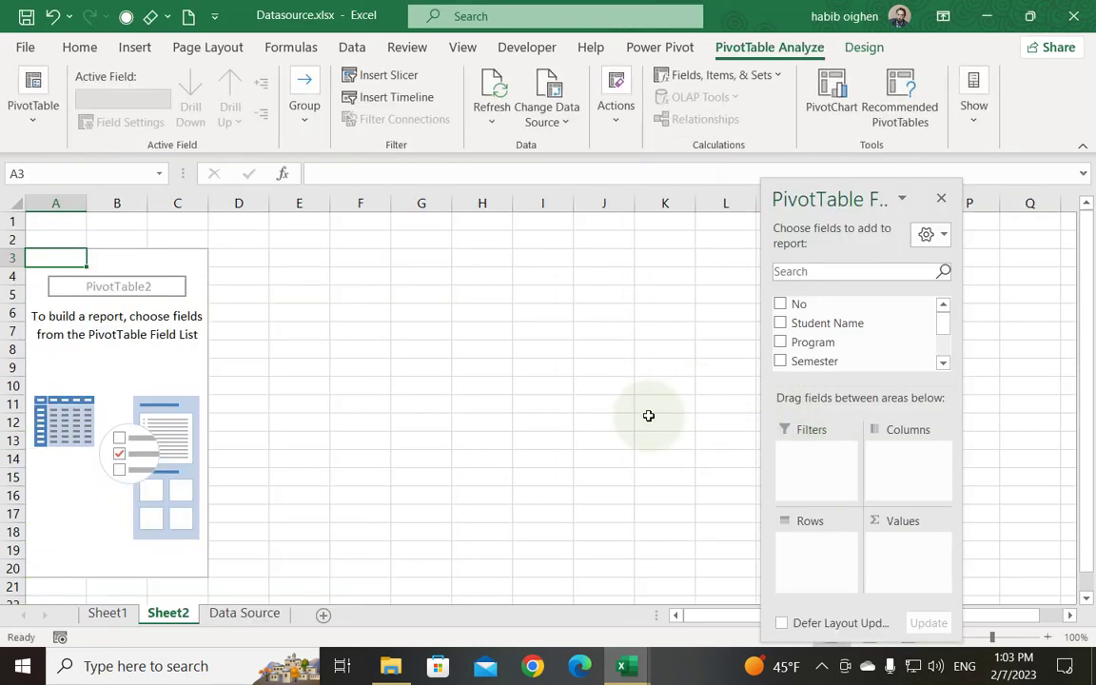
left_click(623, 666)
In Book1, select the entire semester pivot table.
left_click(669, 589)
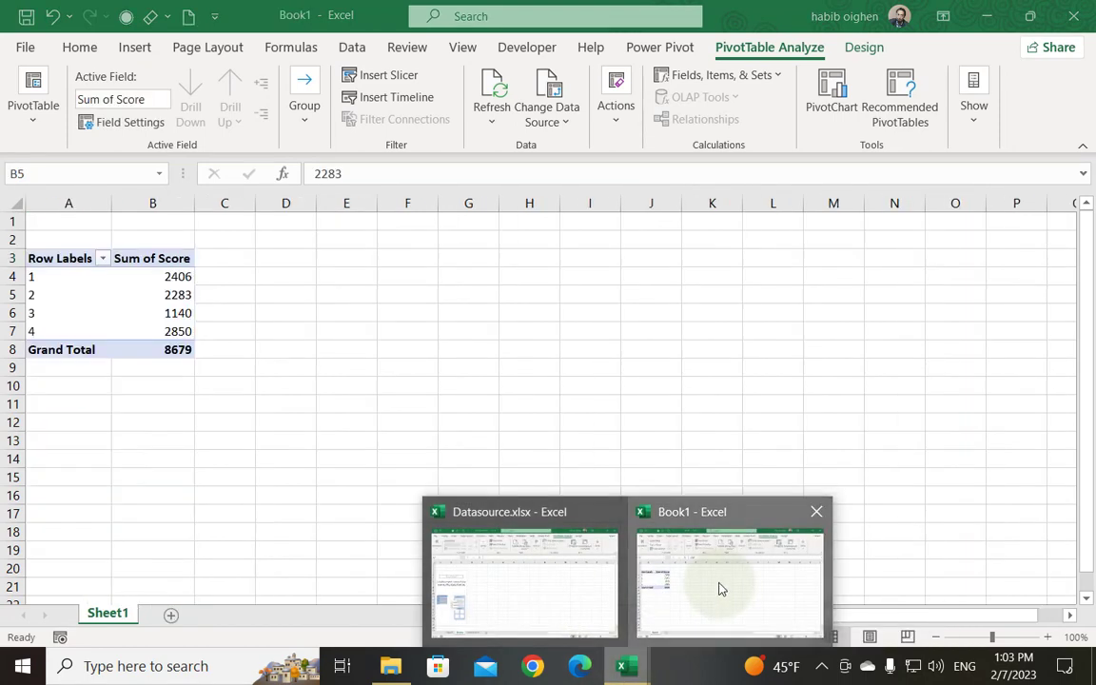
left_click(46, 251)
left_click_drag(47, 251, 169, 349)
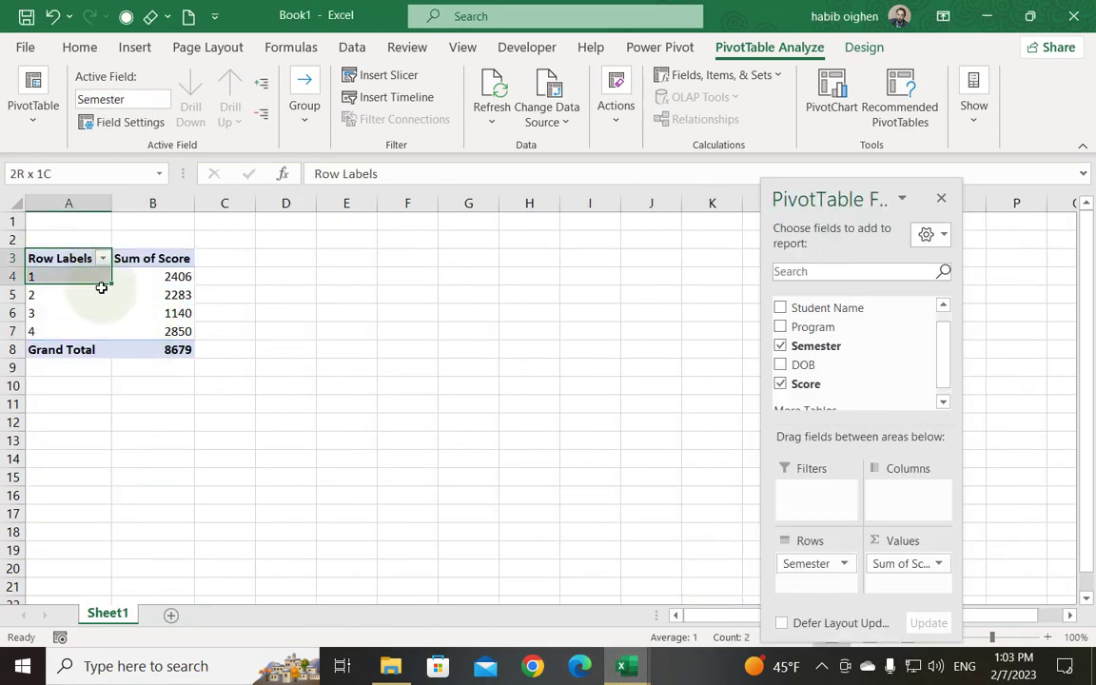
left_click(615, 104)
key("Escape")
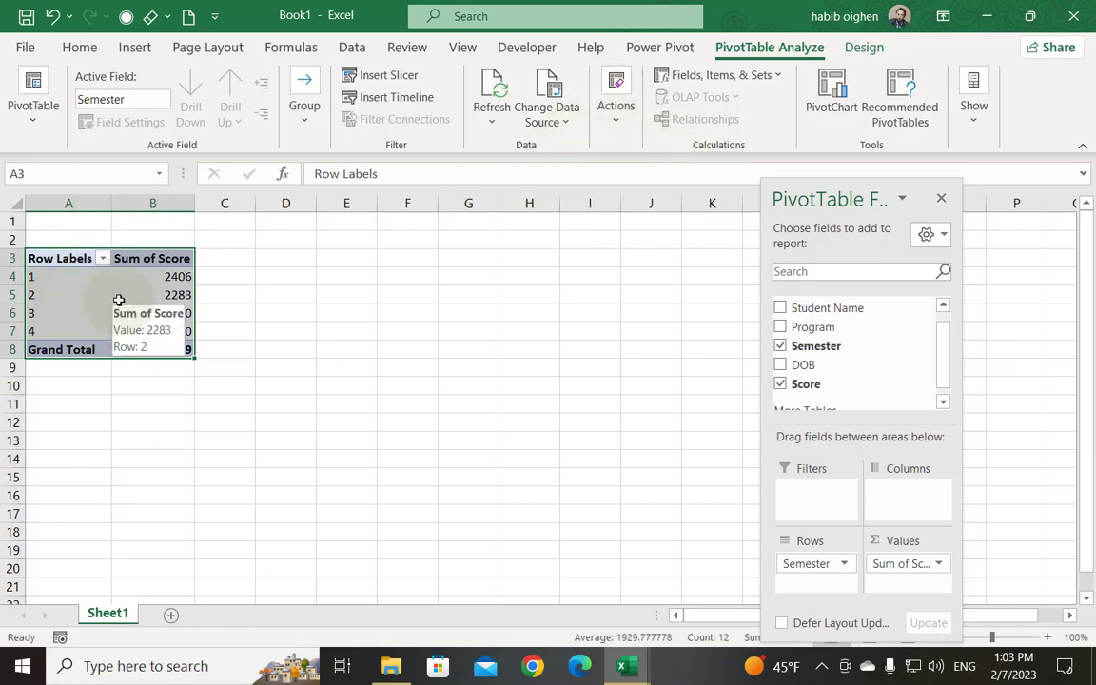
Use the Alt+D+P PivotTable wizard to move the report to an existing worksheet at Sheet1!$E$6.
key("alt+d")
key("p")
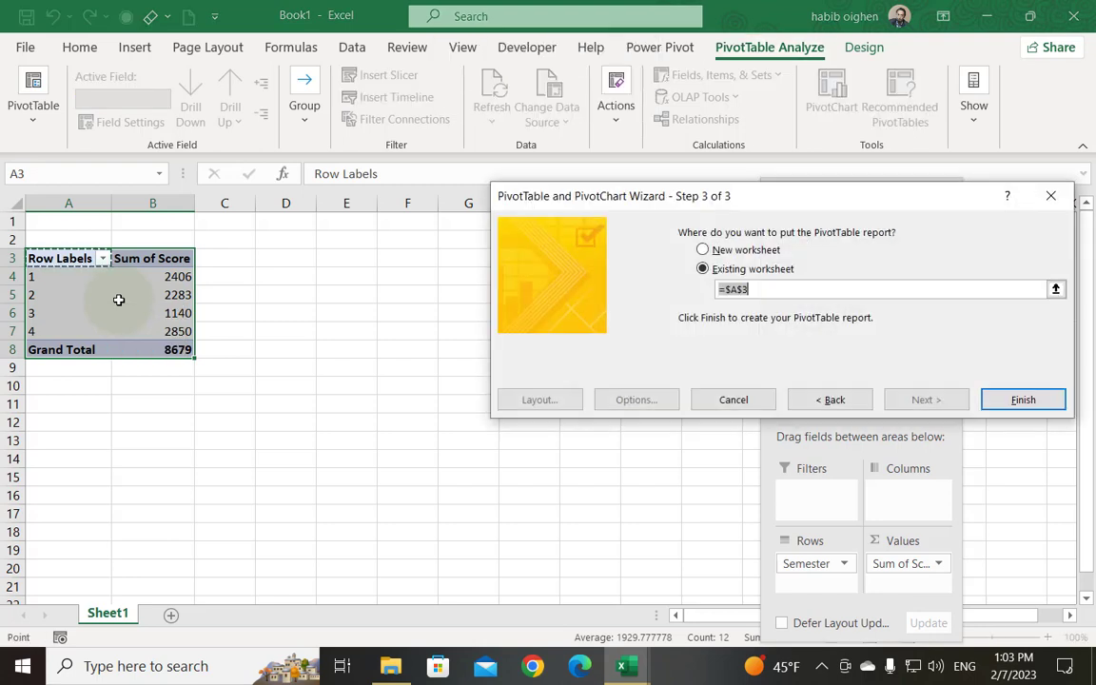
left_click(751, 253)
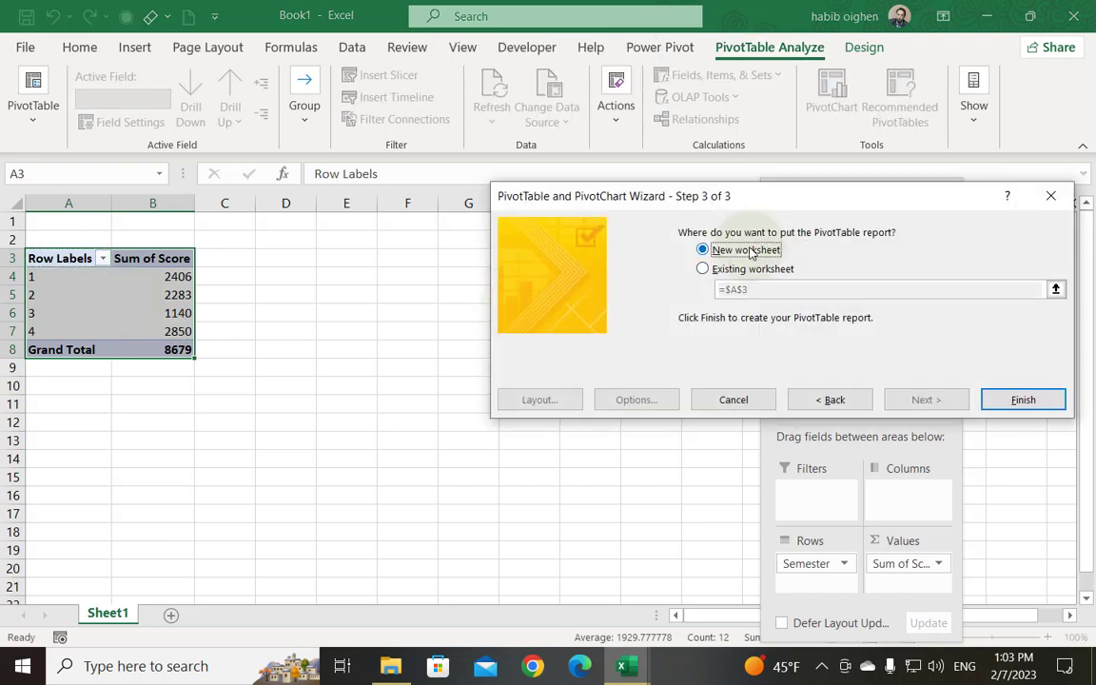
left_click(702, 269)
left_click(338, 309)
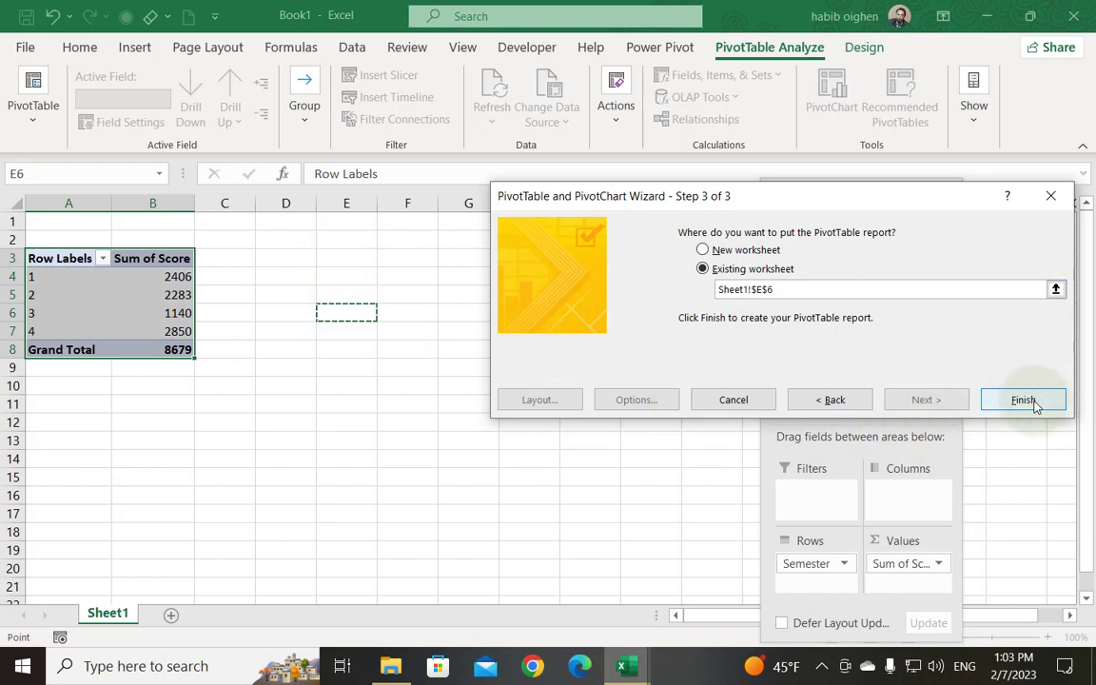
left_click(994, 399)
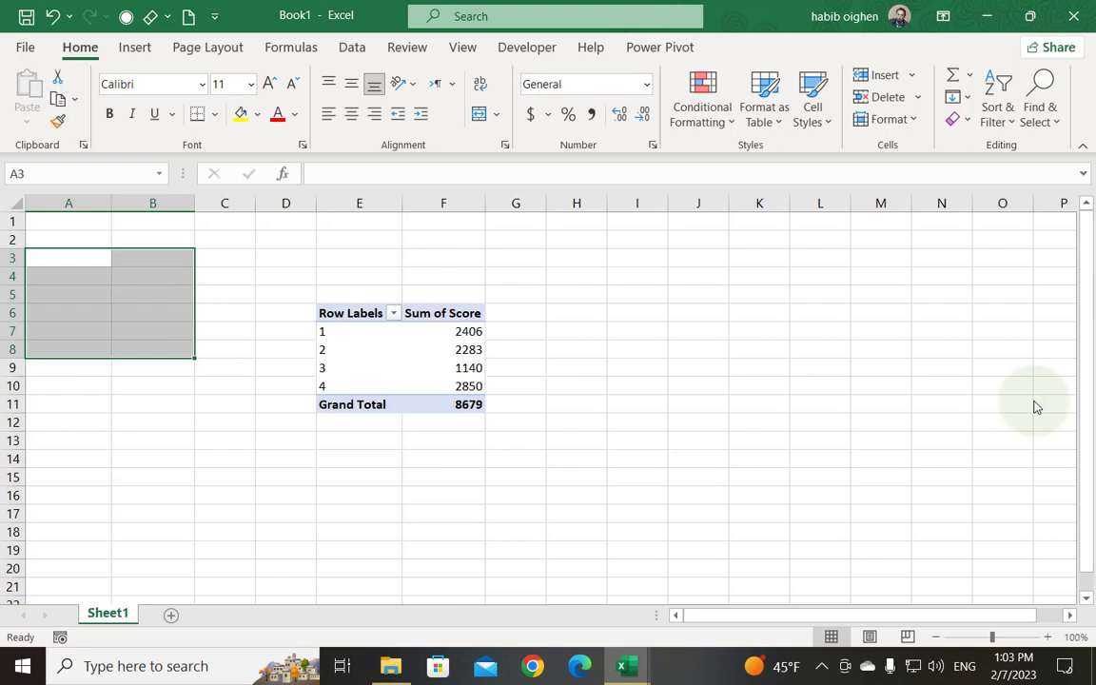
left_click(625, 666)
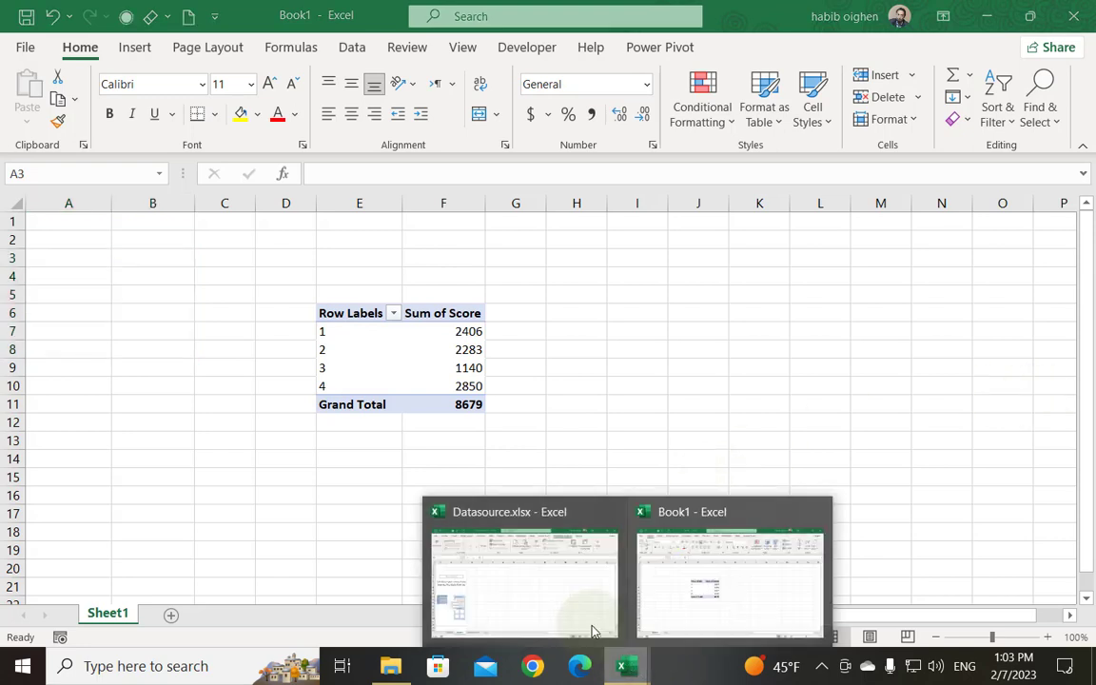
In Datasource.xlsx, add Program to the pivot's Rows and Score to Values as Sum of Score.
left_click(525, 592)
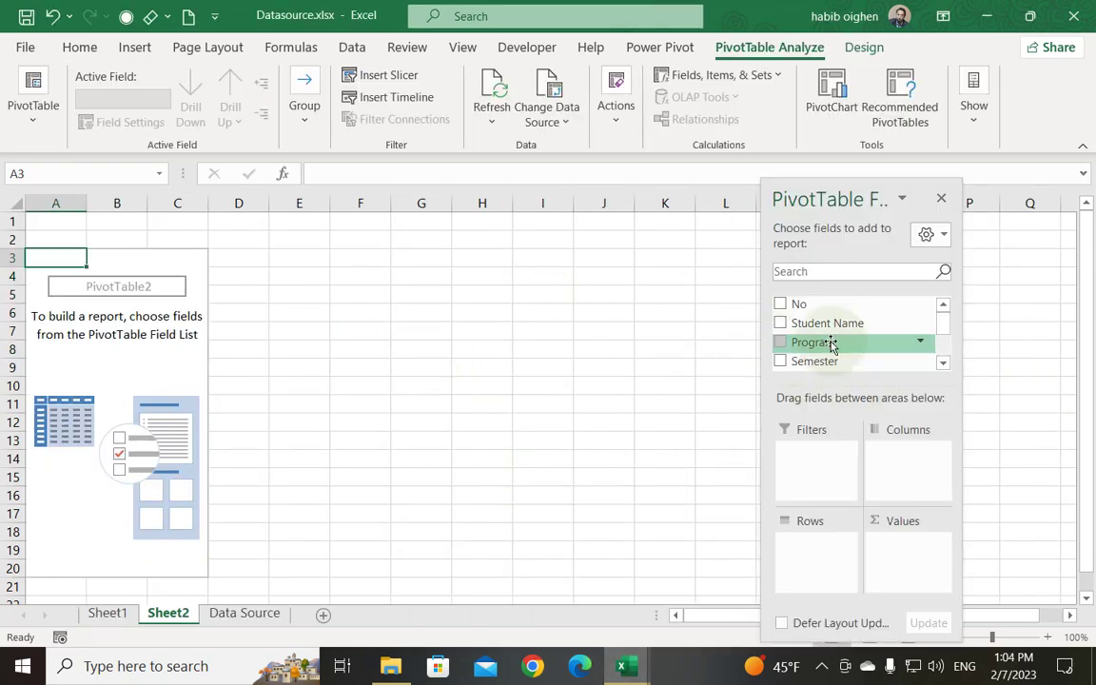
left_click_drag(830, 344, 813, 557)
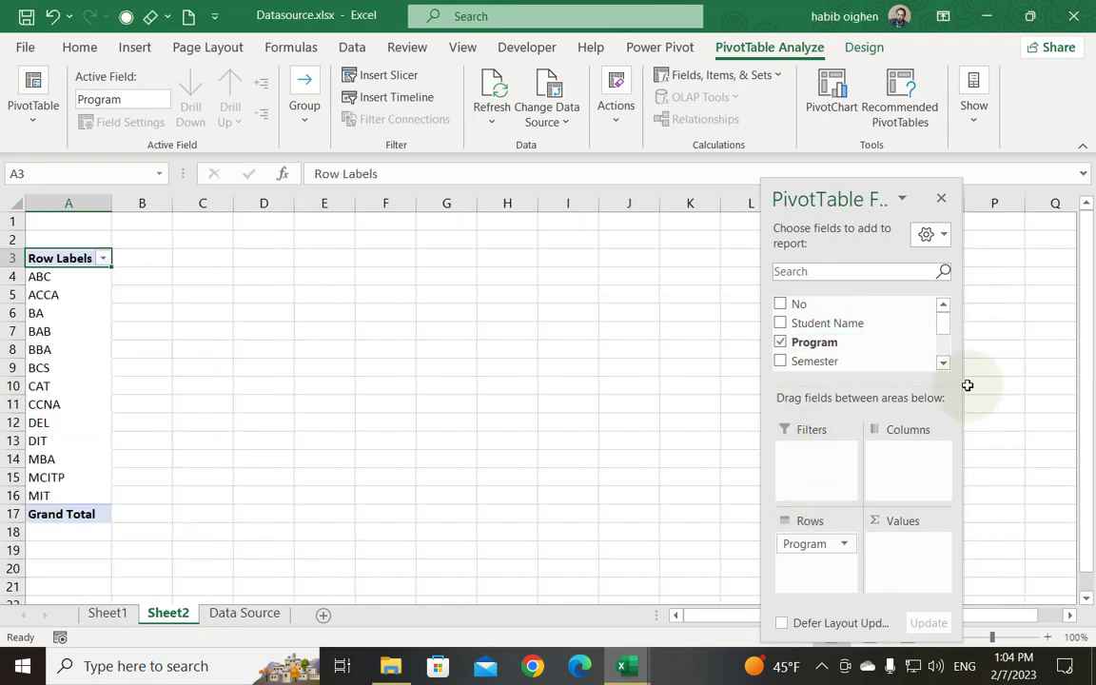
left_click(942, 362)
left_click_drag(805, 337, 909, 557)
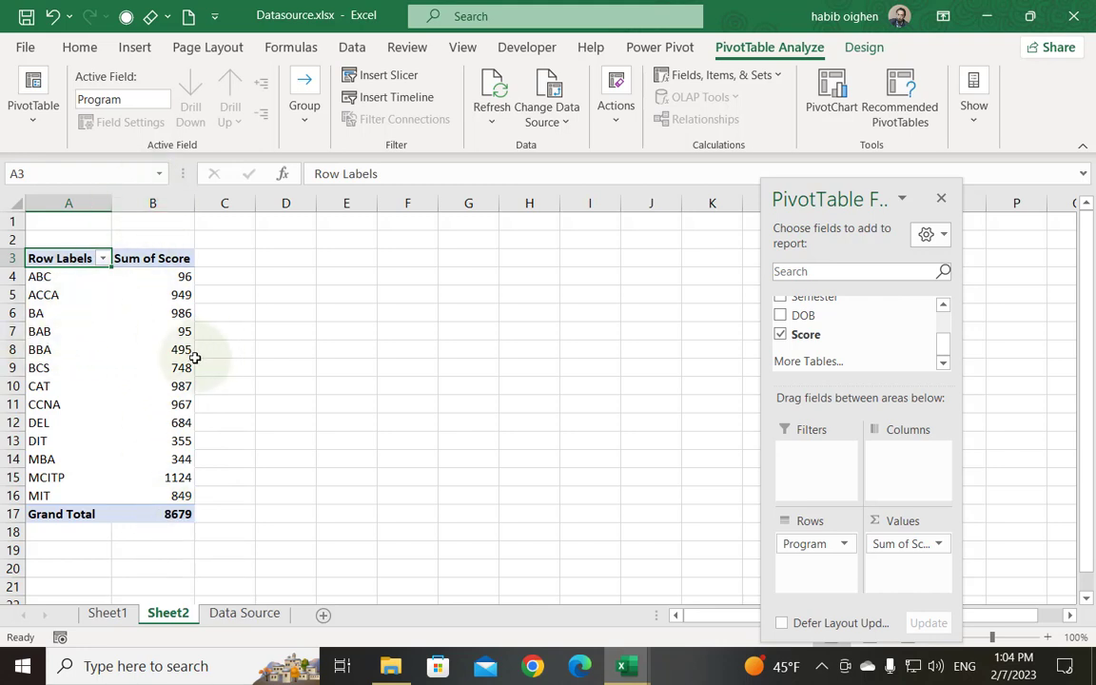
Add Semester to Rows above Program so programs nest under semesters 1–4.
left_click_drag(946, 350, 945, 339)
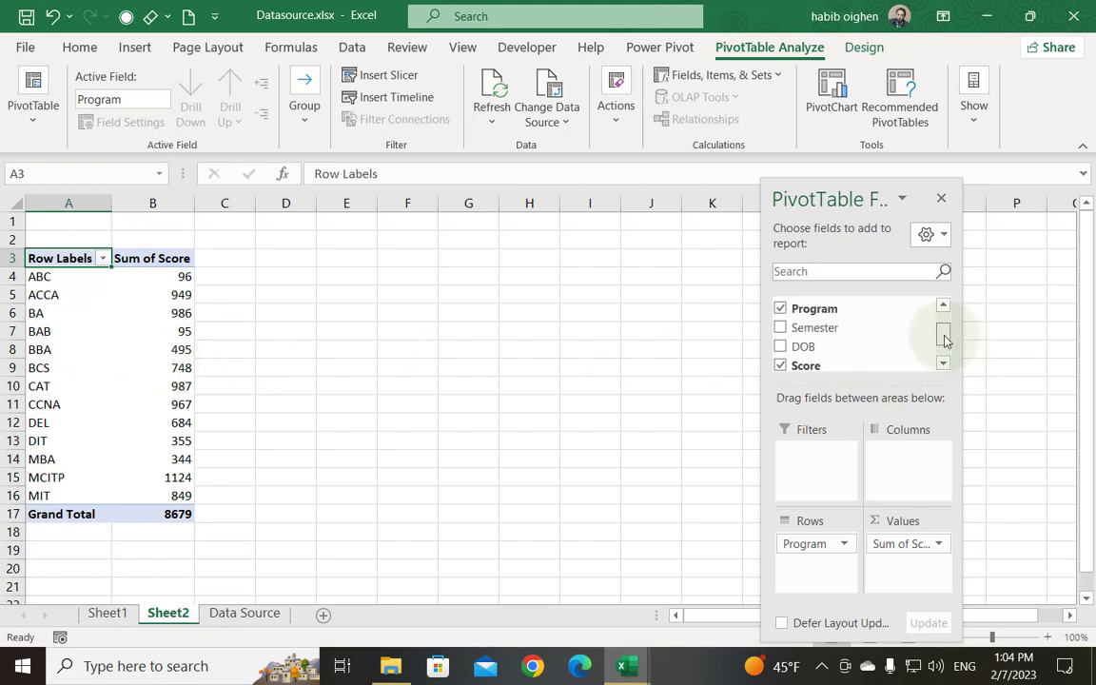
left_click_drag(815, 327, 818, 540)
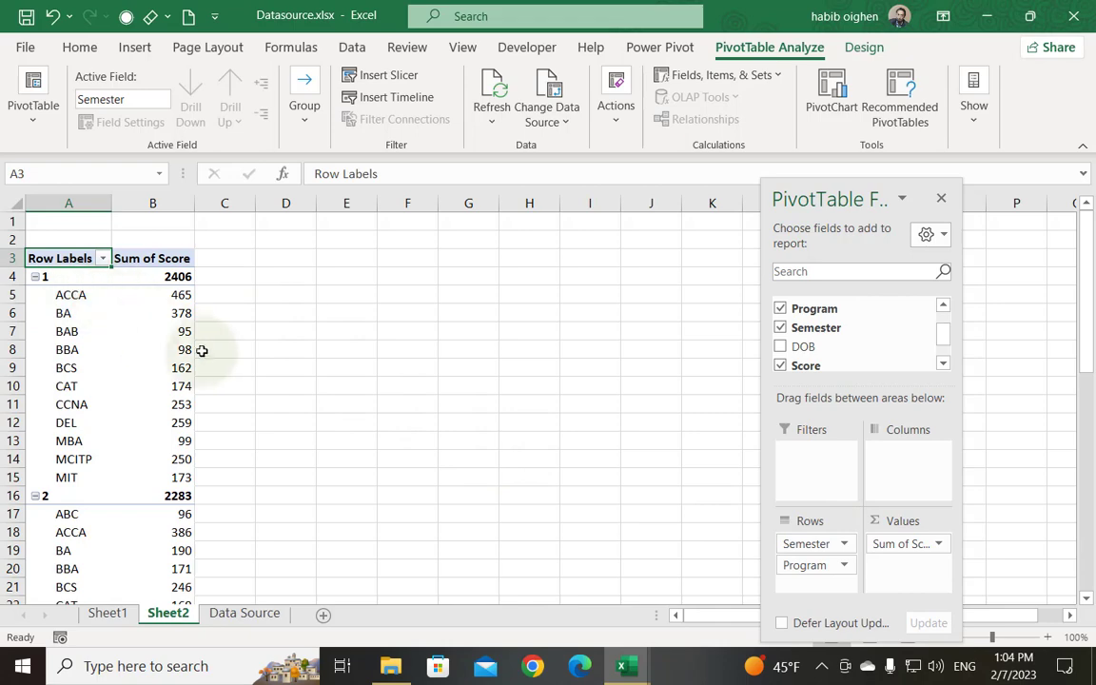
scroll(202, 351, "down", 9)
scroll(209, 408, "down", 1)
scroll(208, 454, "down", 1)
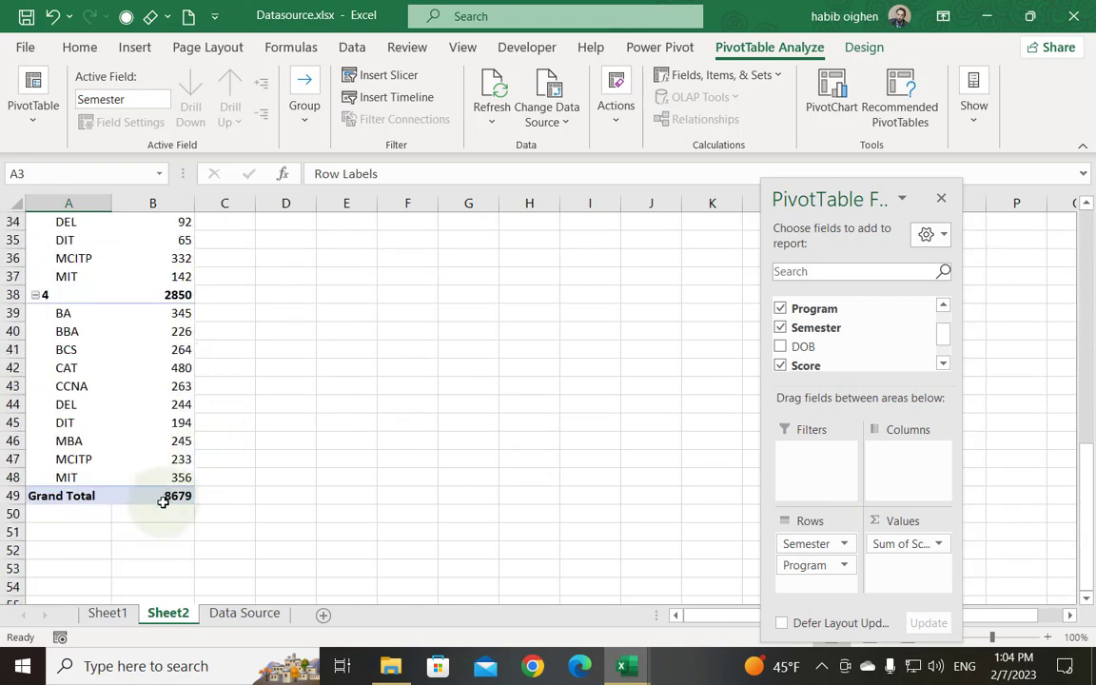
scroll(178, 467, "up", 2)
scroll(181, 476, "up", 1)
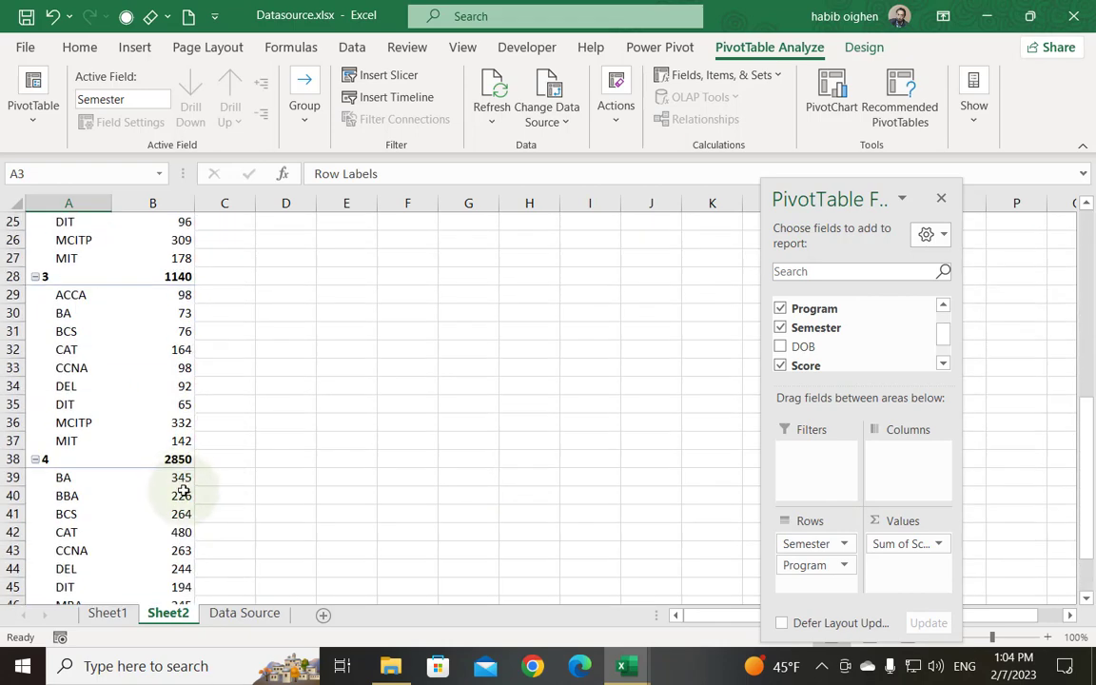
scroll(184, 280, "up", 5)
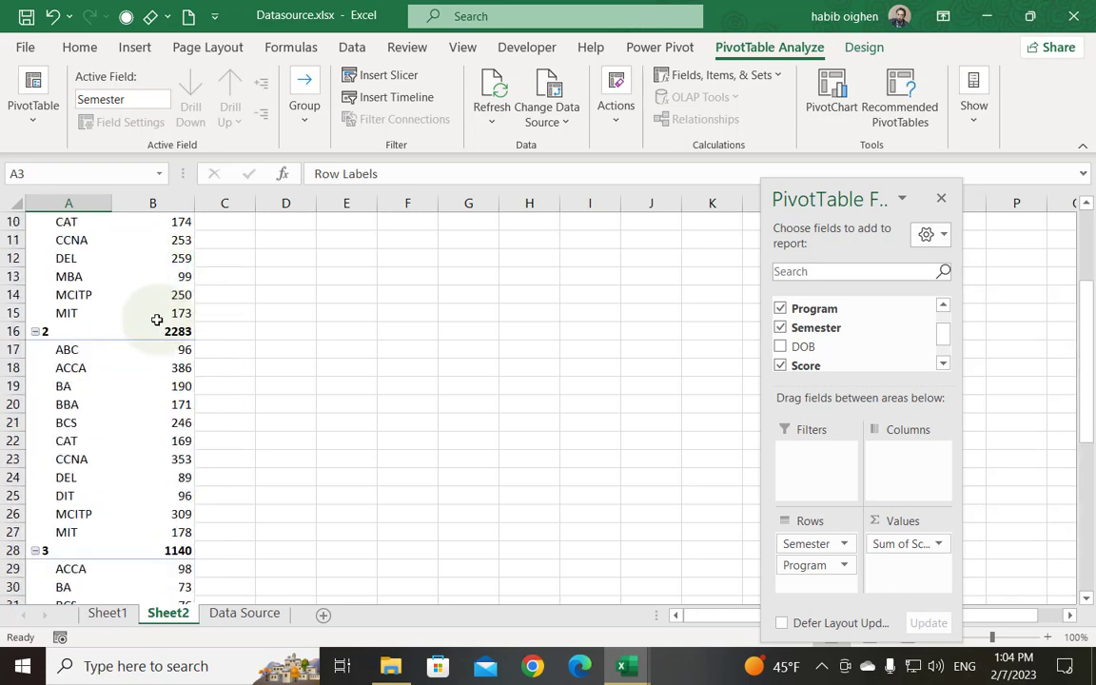
scroll(200, 391, "up", 2)
scroll(201, 391, "up", 1)
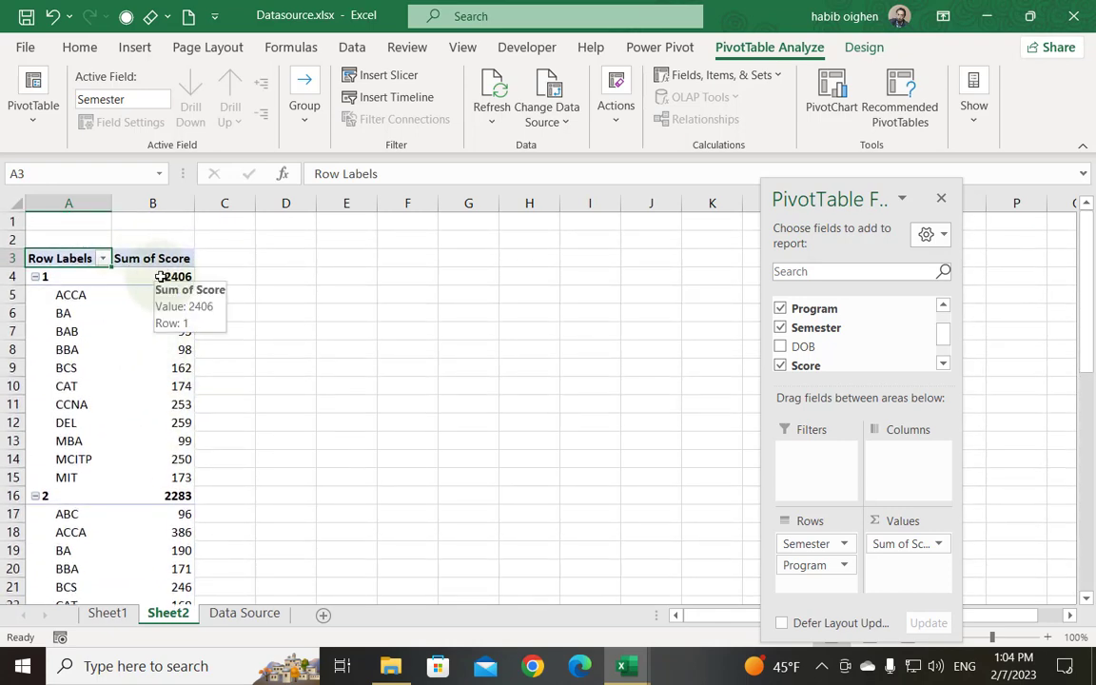
left_click(153, 346)
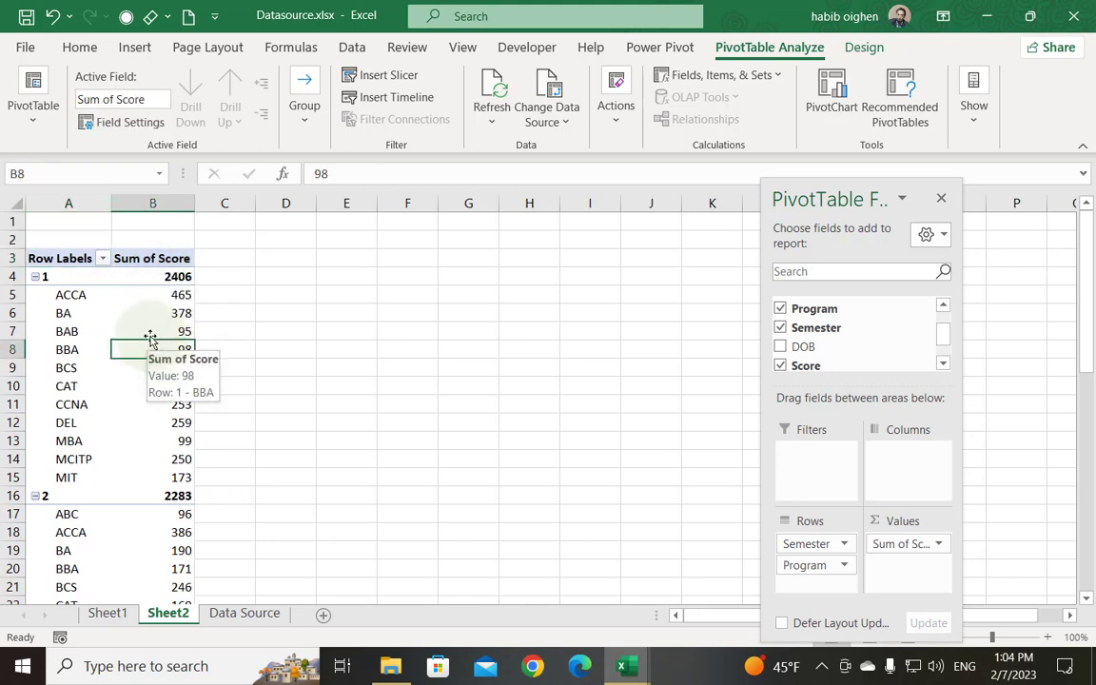
left_click(863, 47)
left_click(32, 114)
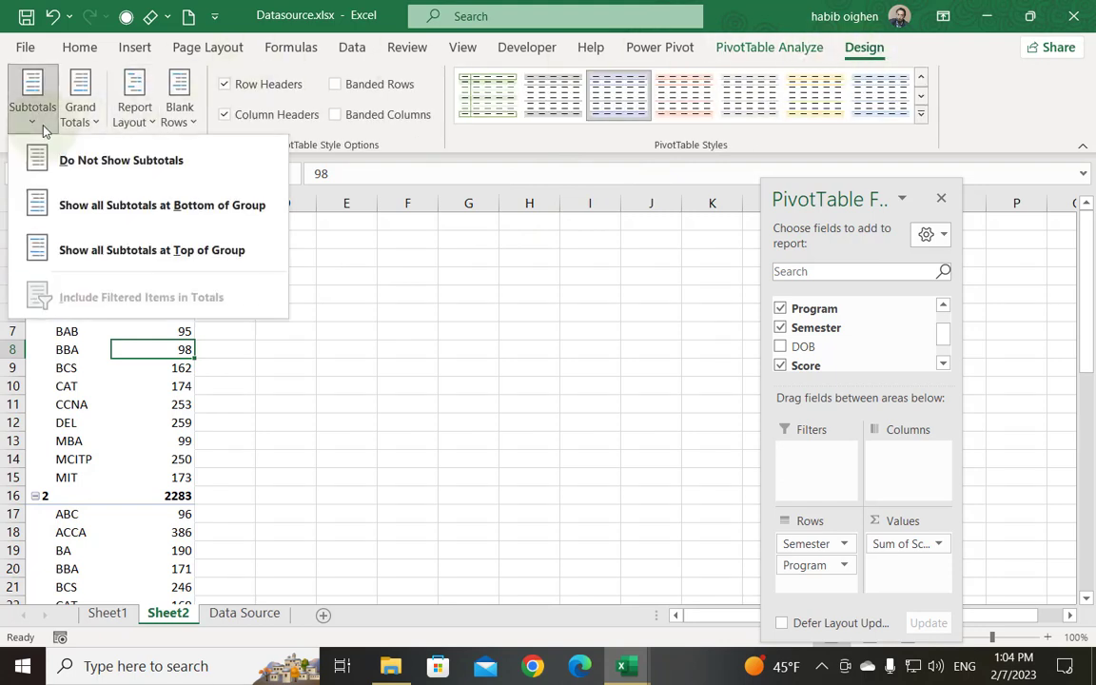
left_click(70, 163)
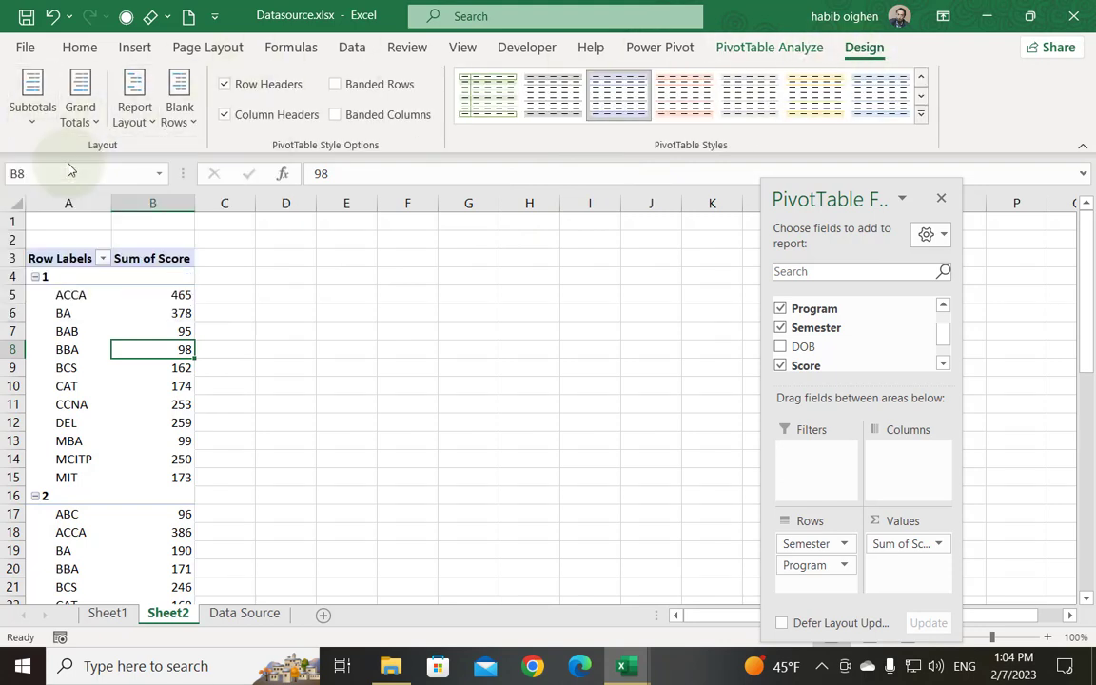
left_click(32, 105)
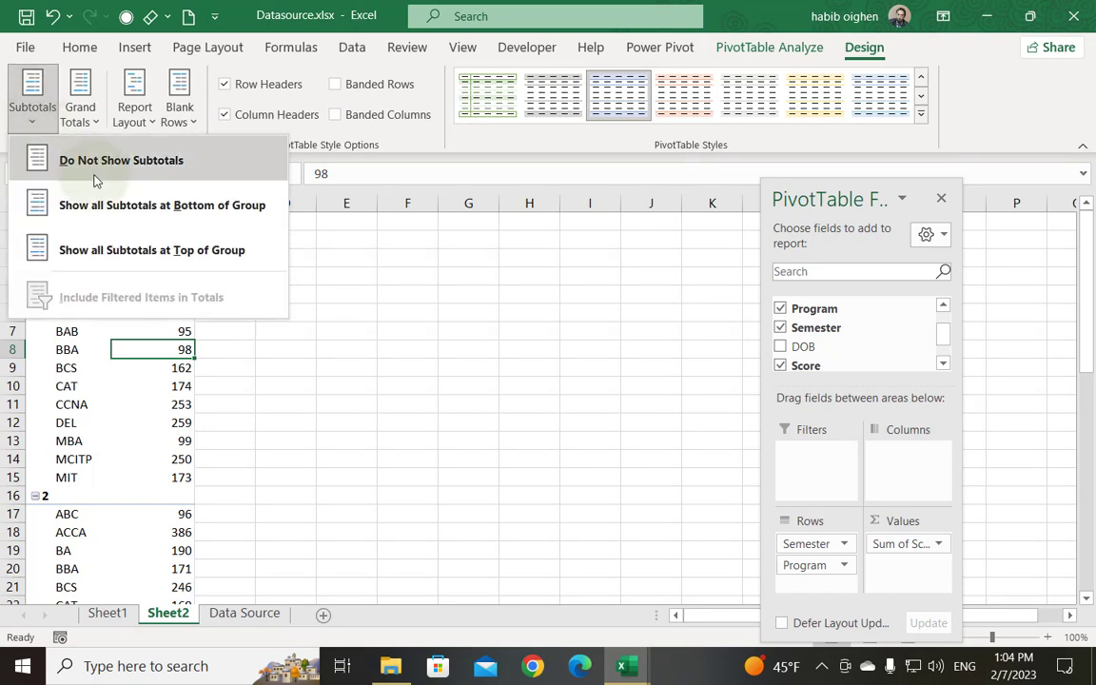
left_click(147, 206)
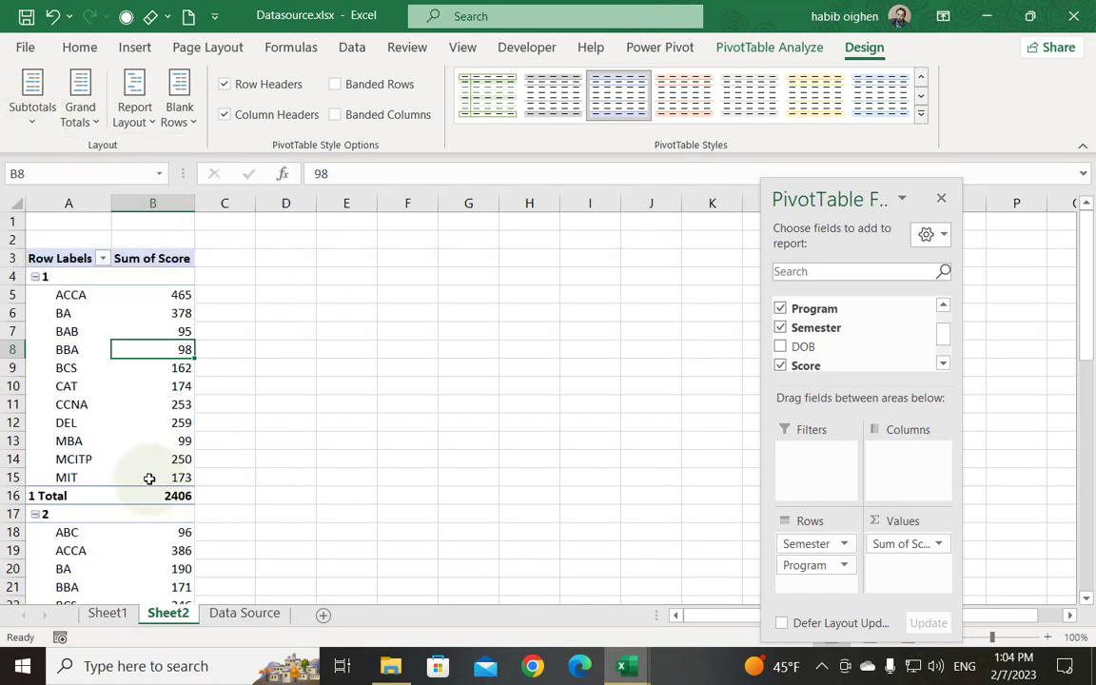
left_click(32, 95)
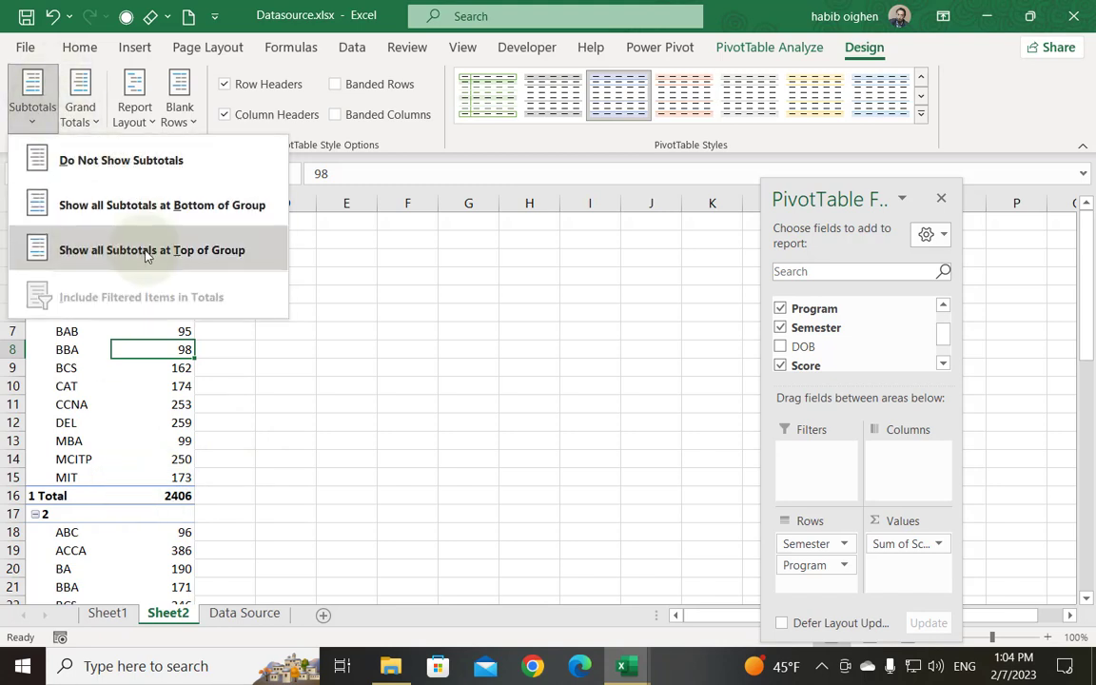
left_click(114, 249)
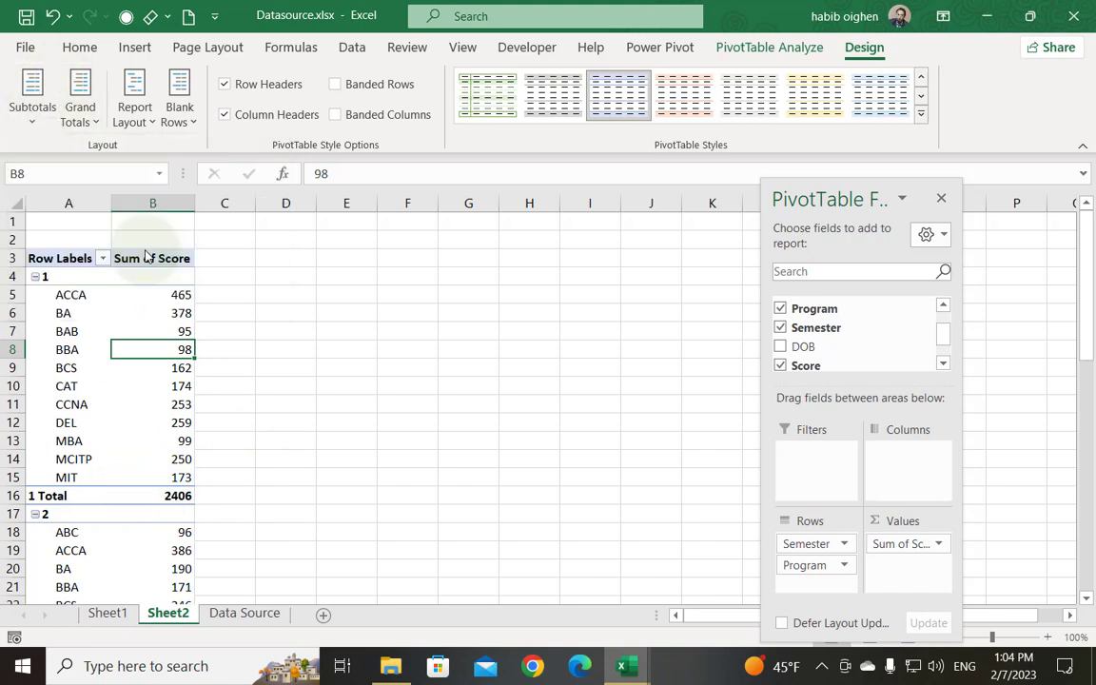
left_click(38, 114)
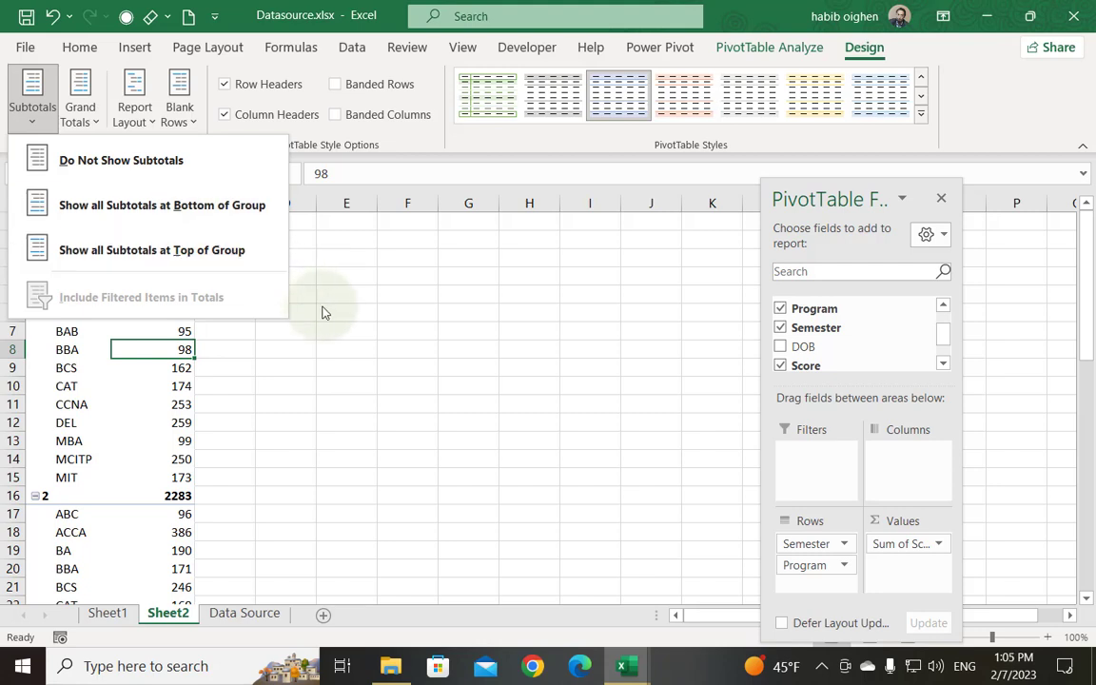
left_click(319, 300)
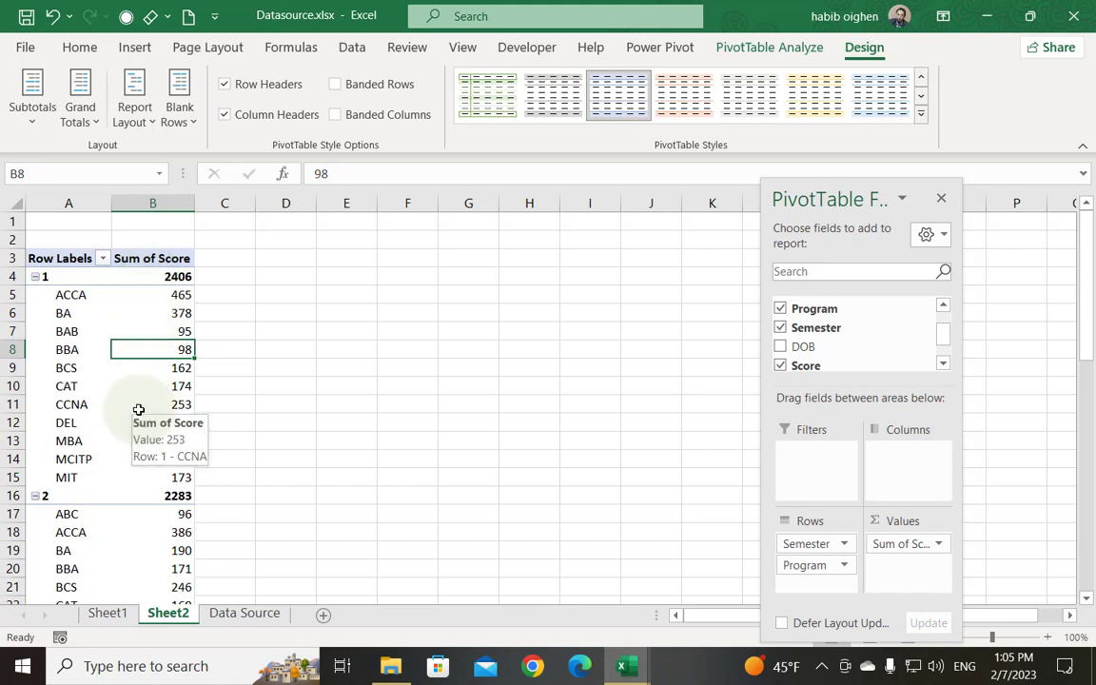
left_click(33, 104)
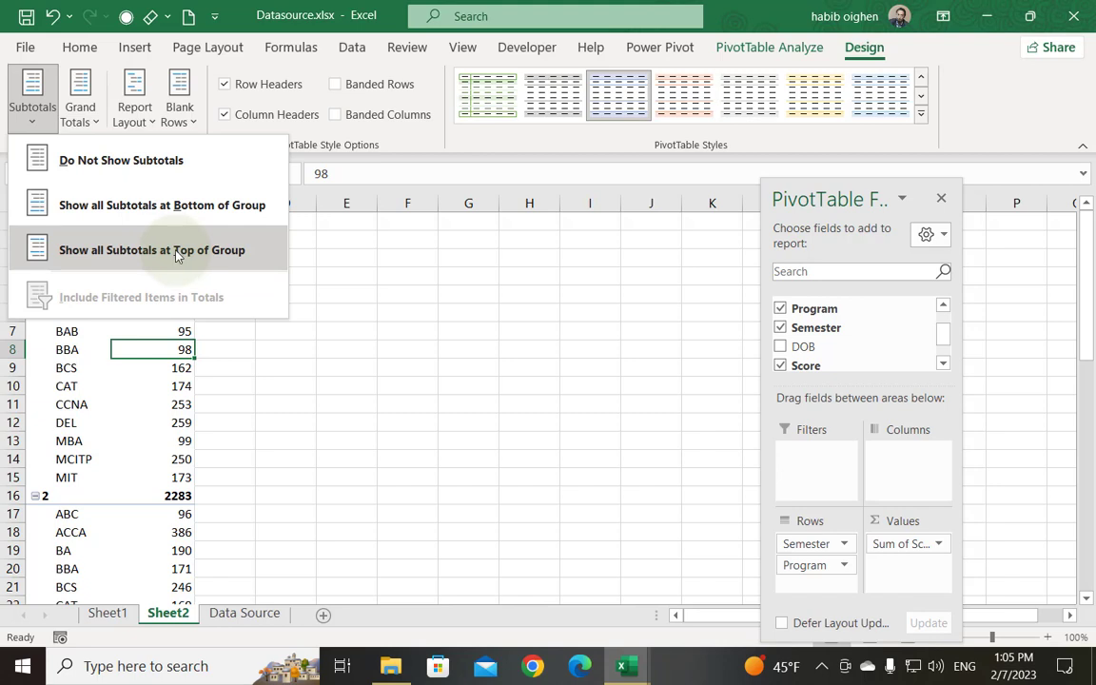
key("Escape")
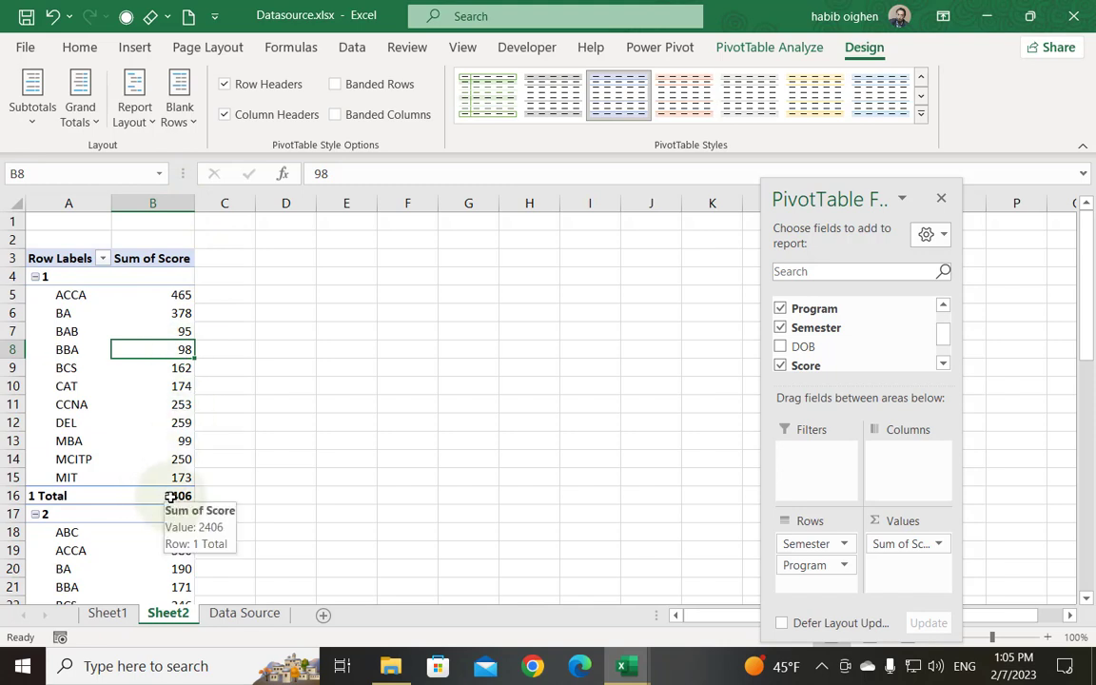
left_click(32, 103)
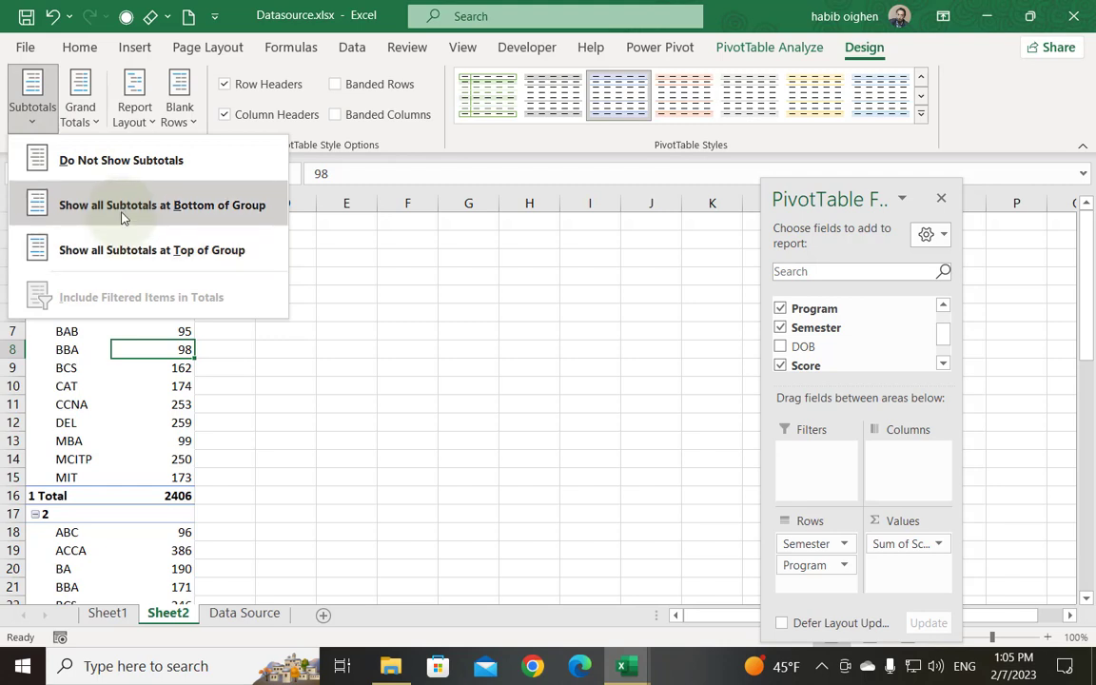
left_click(136, 109)
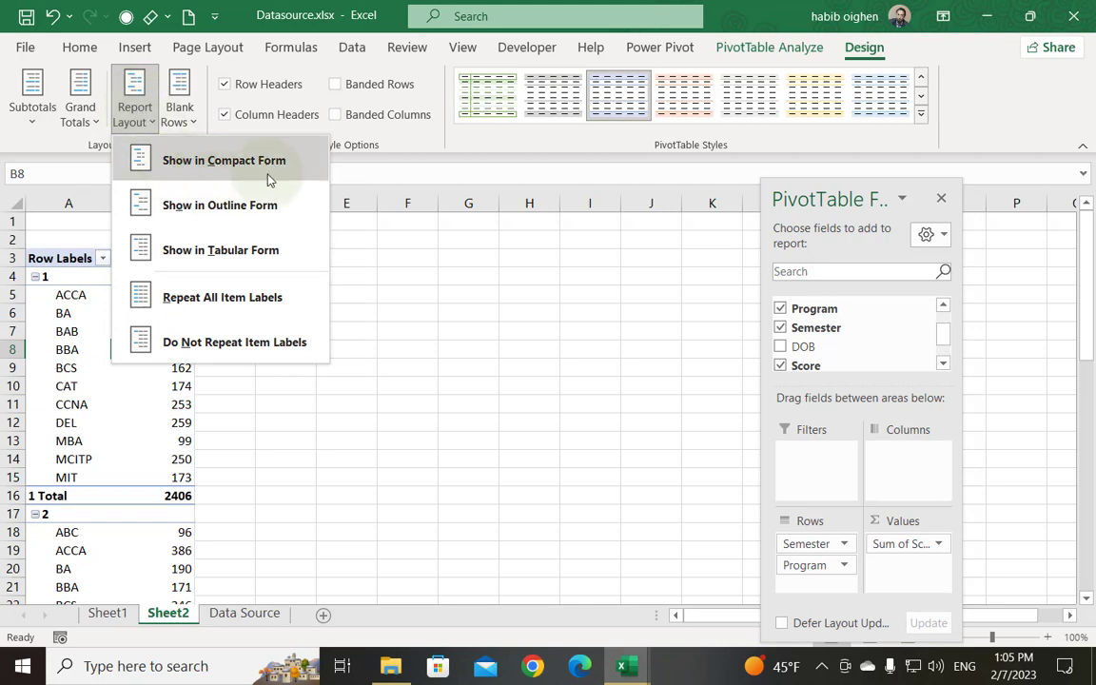
Switch the pivot's report layout to tabular form.
left_click(63, 314)
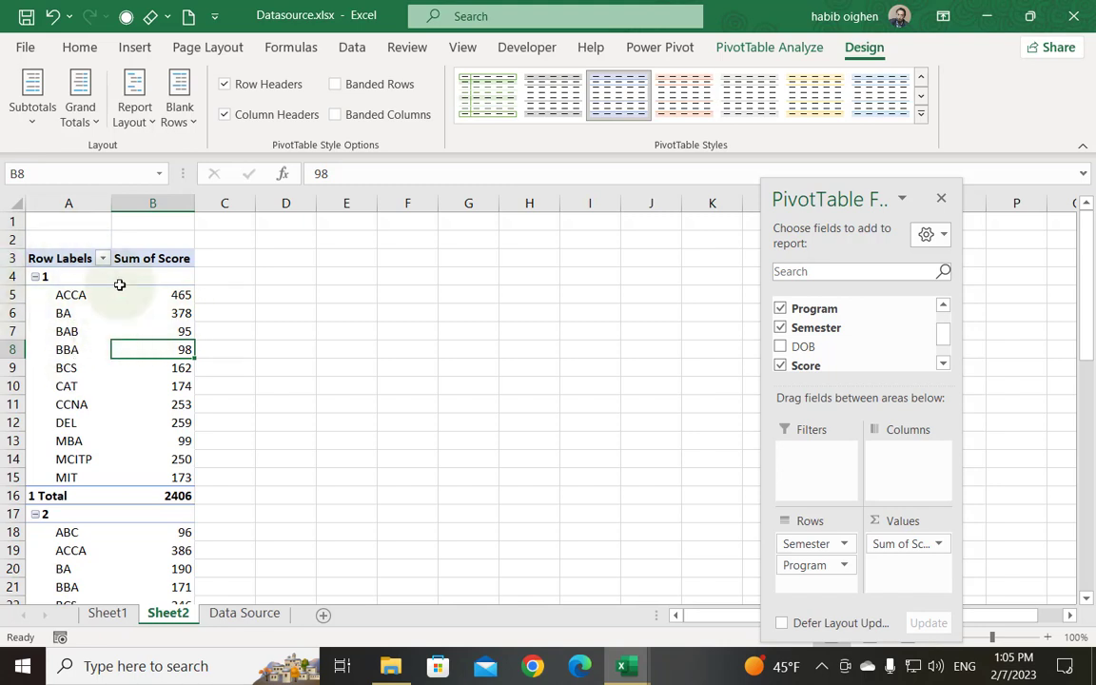
left_click(143, 122)
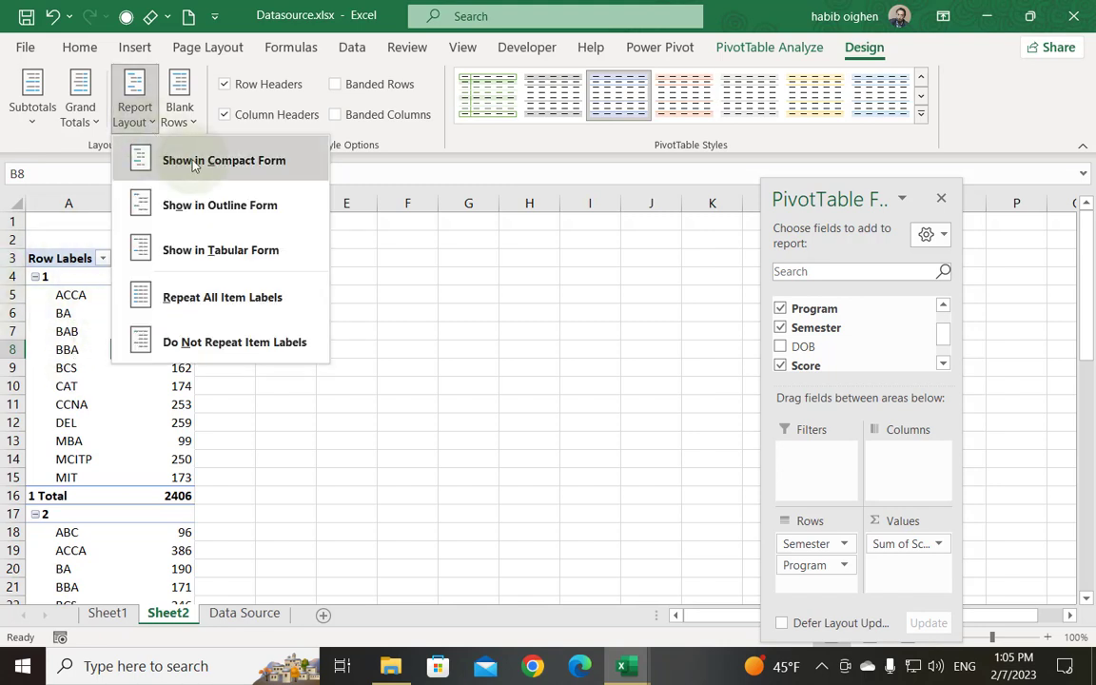
left_click(243, 206)
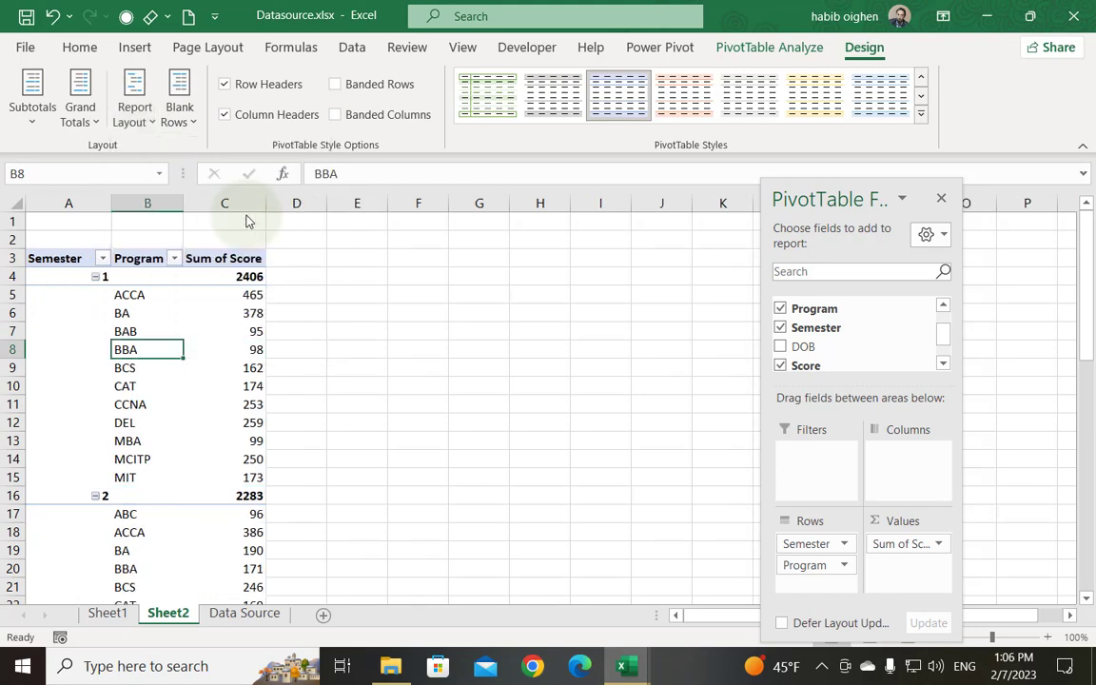
left_click(134, 112)
left_click(196, 247)
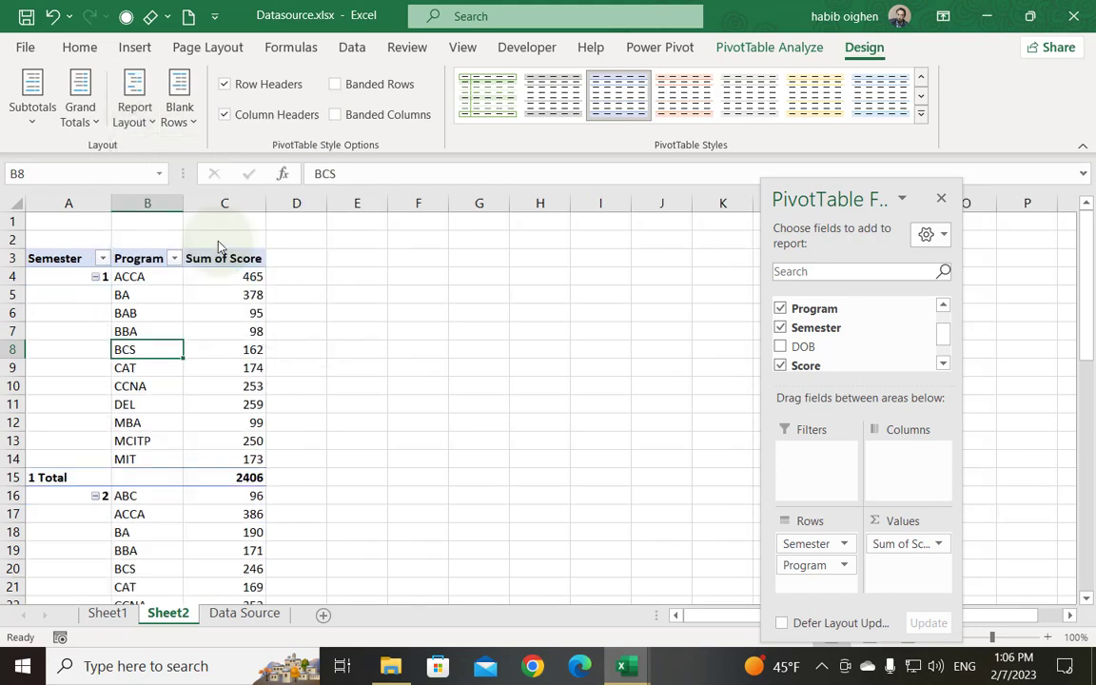
Try outline form, then return to tabular form with Semester and Program in separate columns.
left_click(134, 112)
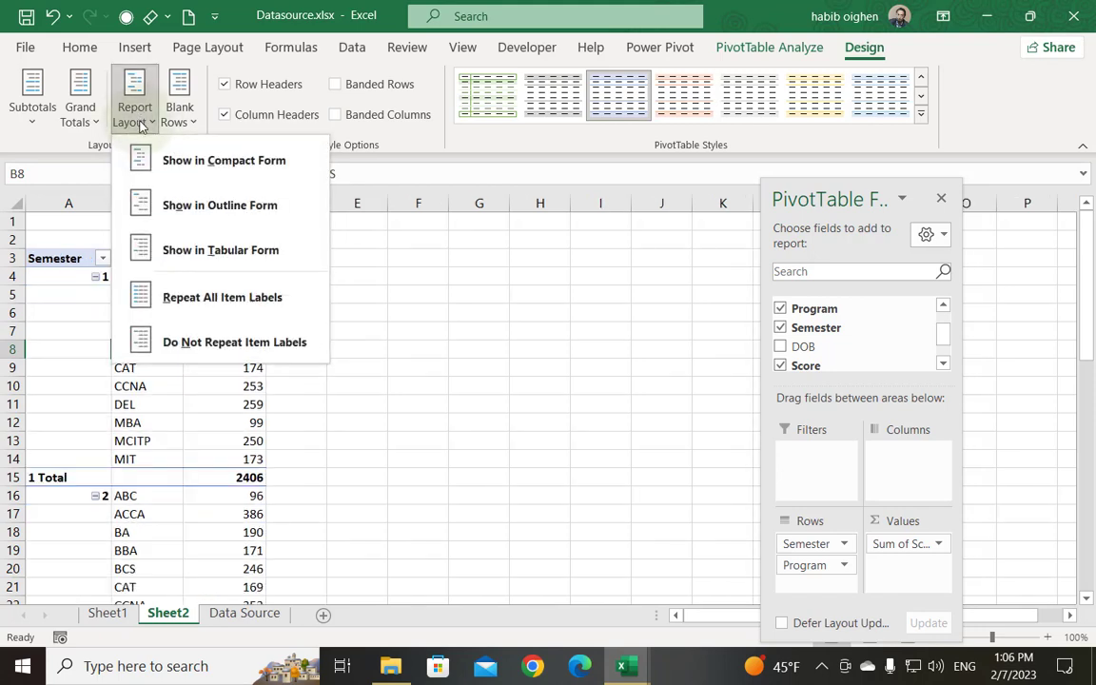
left_click(183, 211)
left_click(134, 112)
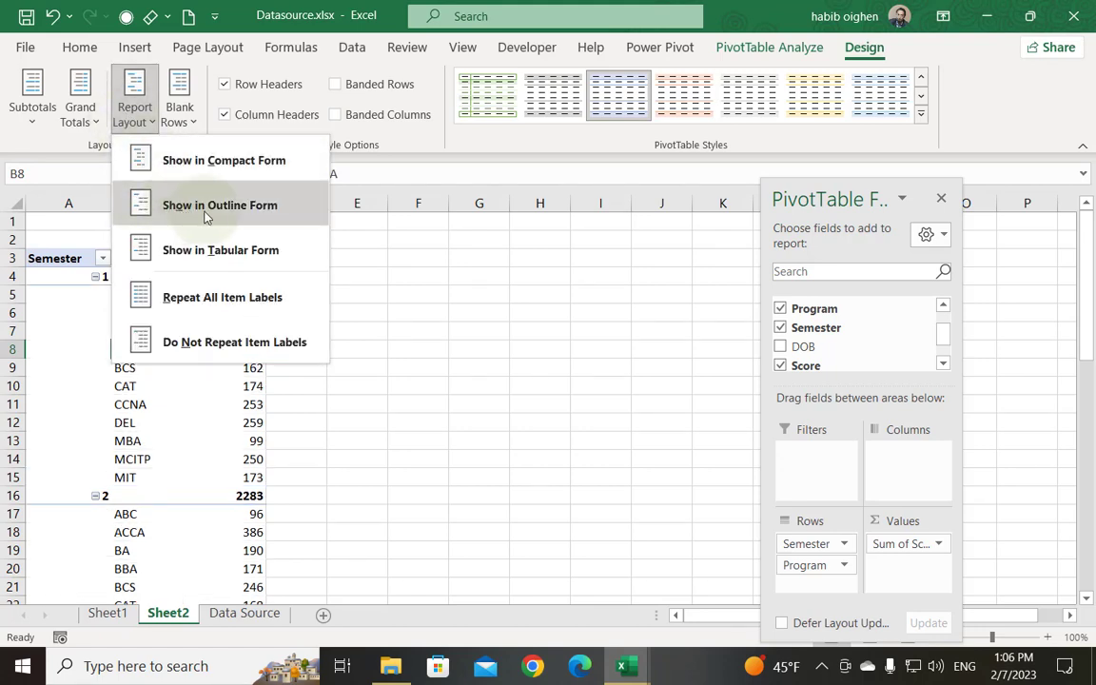
left_click(91, 295)
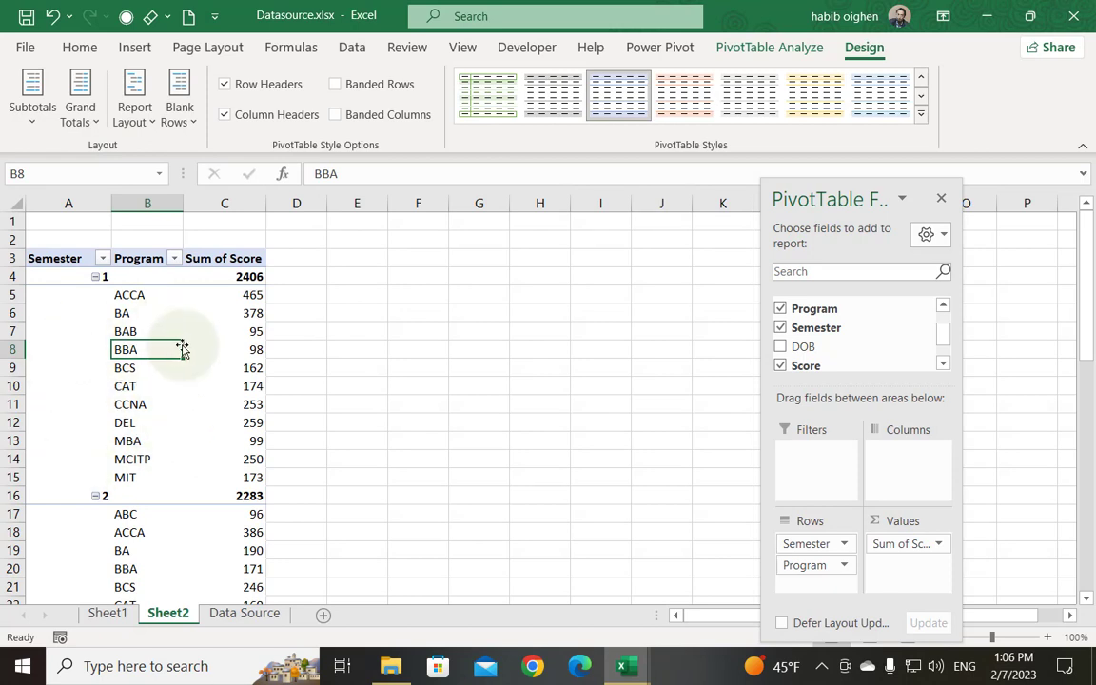
left_click(140, 117)
left_click(215, 250)
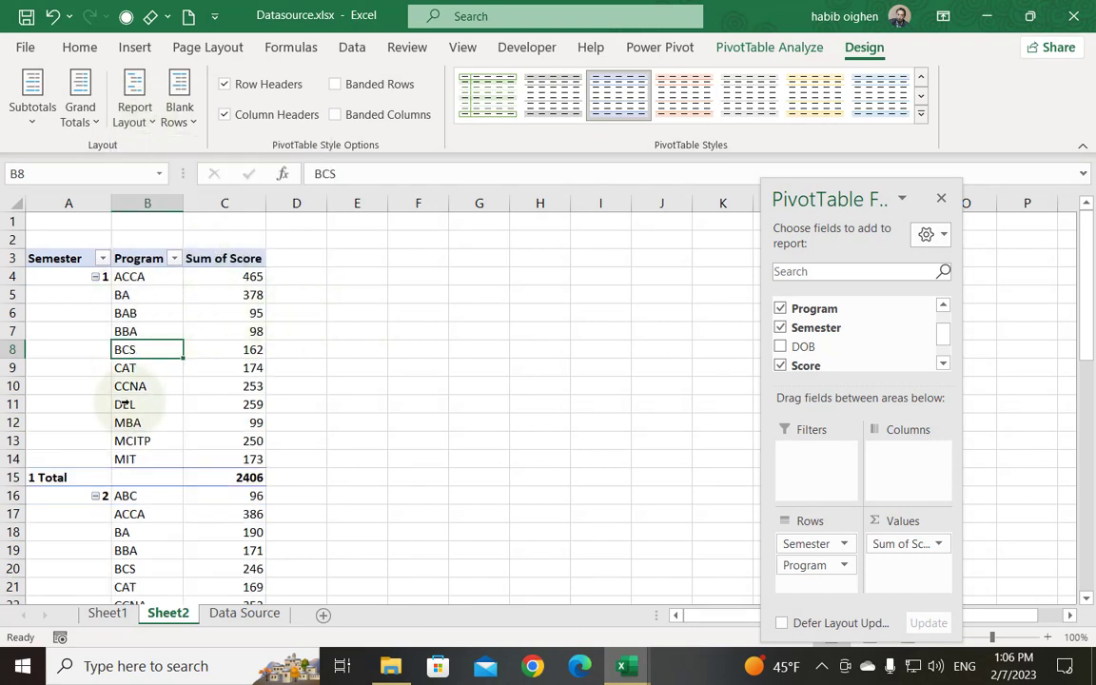
left_click(95, 291)
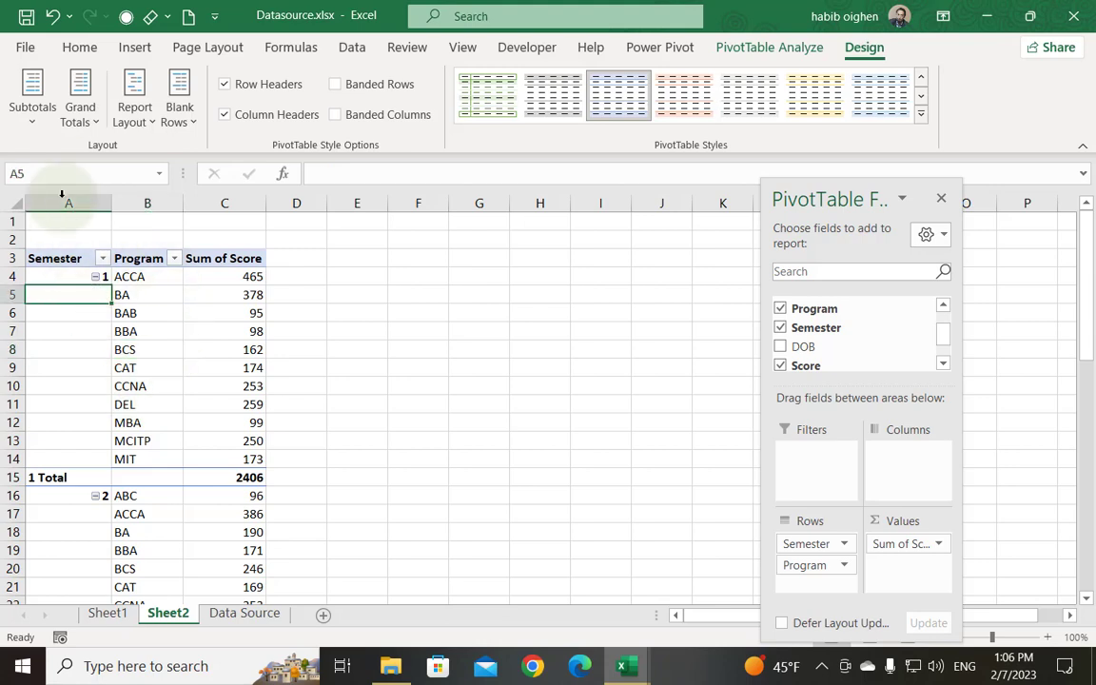
Show subtotals at the top of each group and switch the pivot to outline form.
left_click(43, 121)
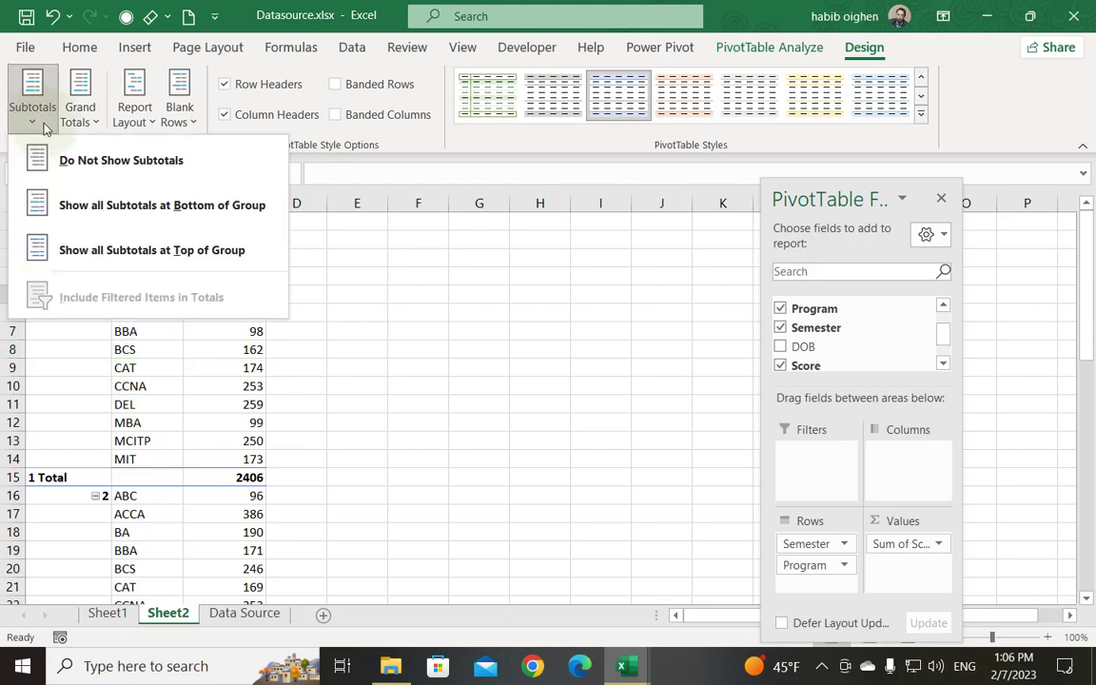
left_click(143, 246)
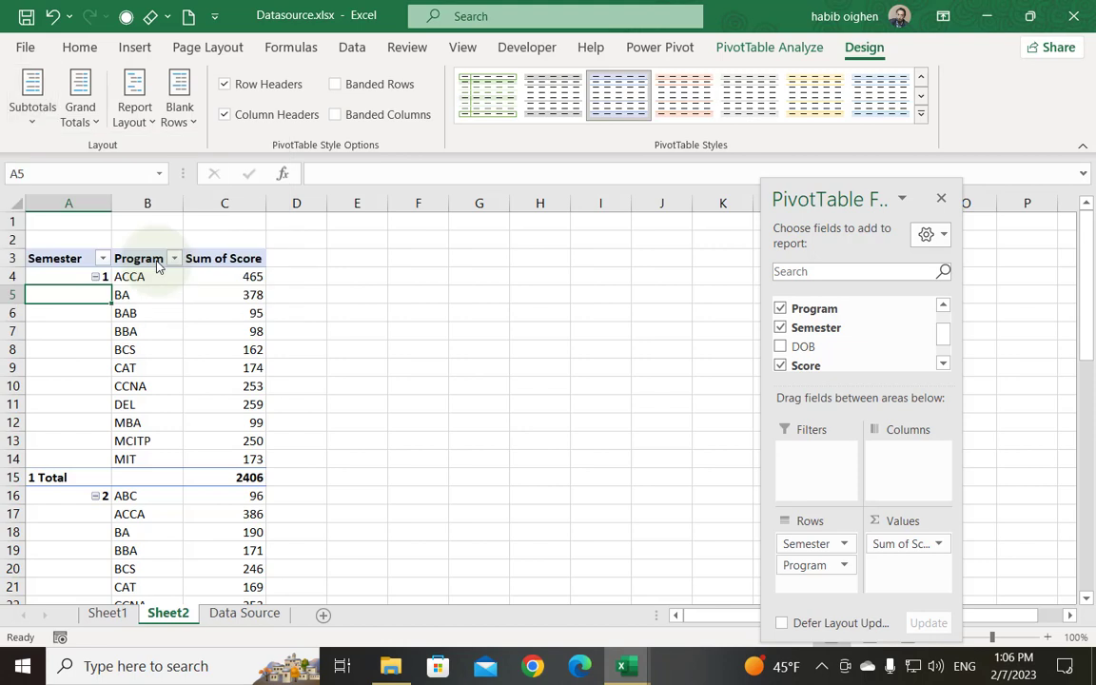
left_click(32, 113)
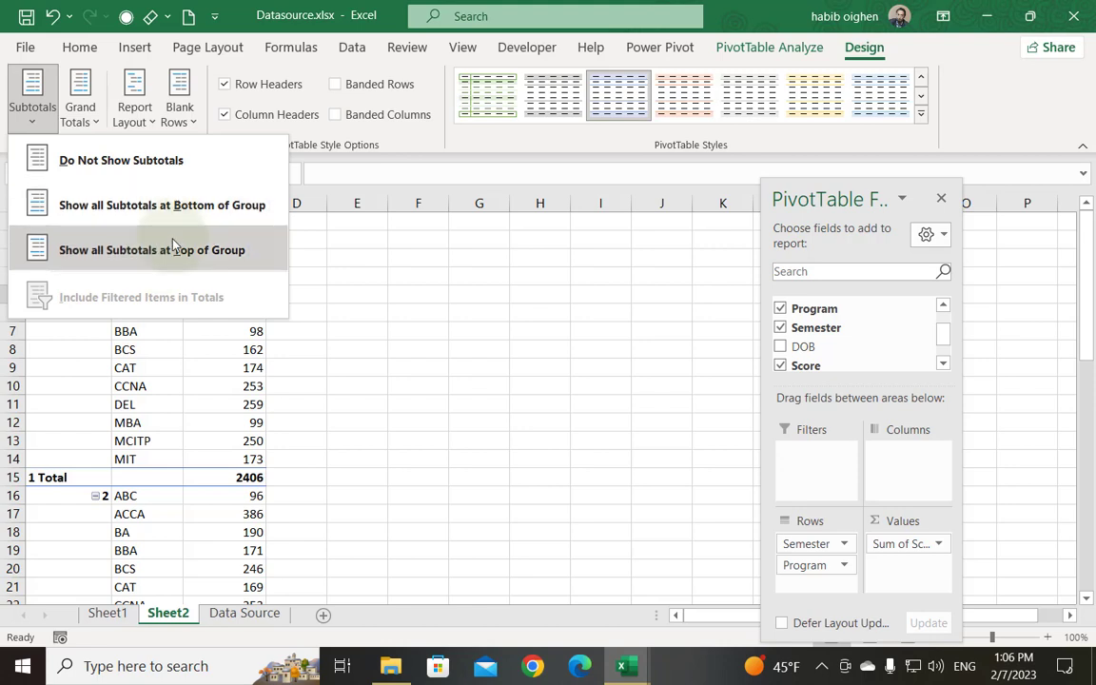
left_click(173, 253)
left_click(80, 105)
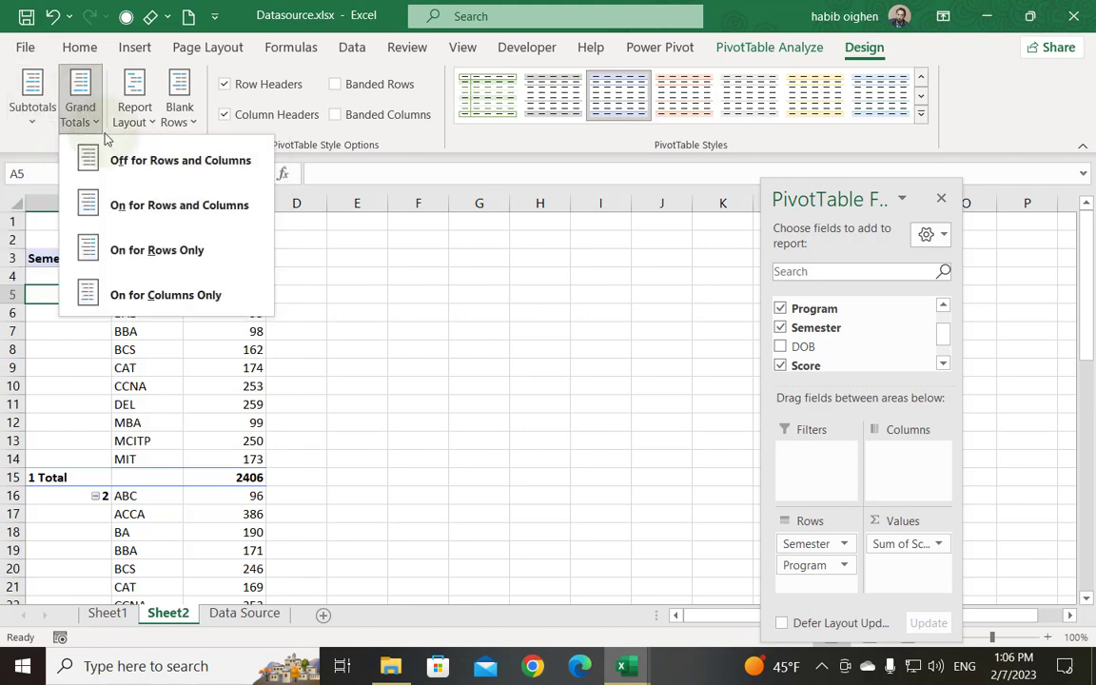
left_click(154, 142)
left_click(134, 106)
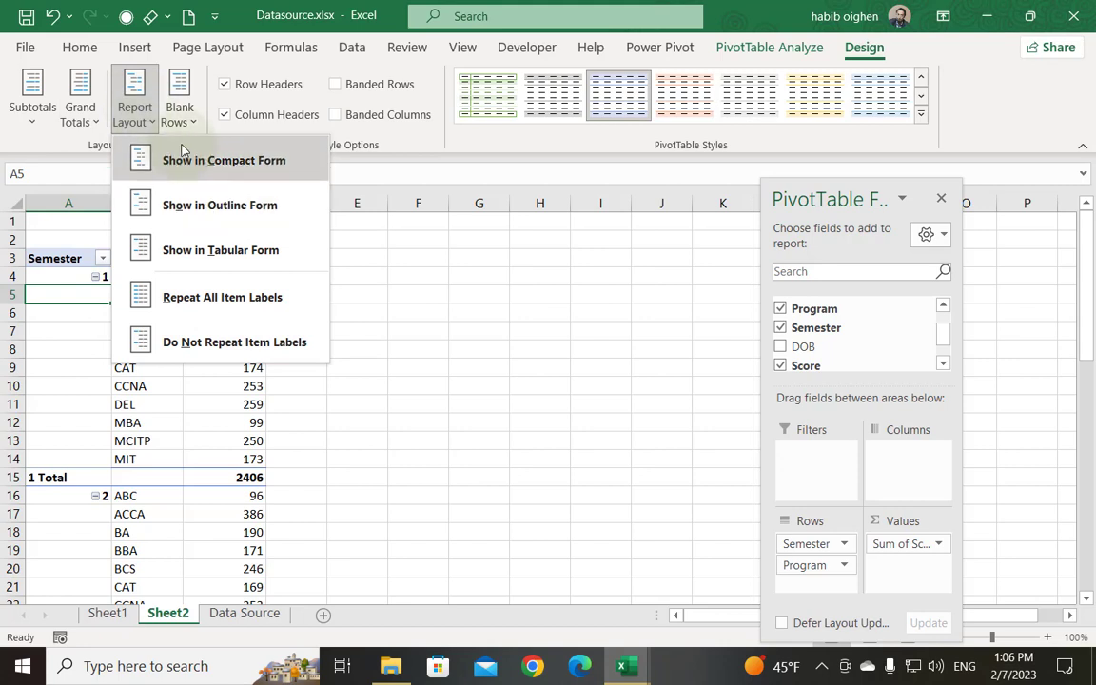
left_click(185, 205)
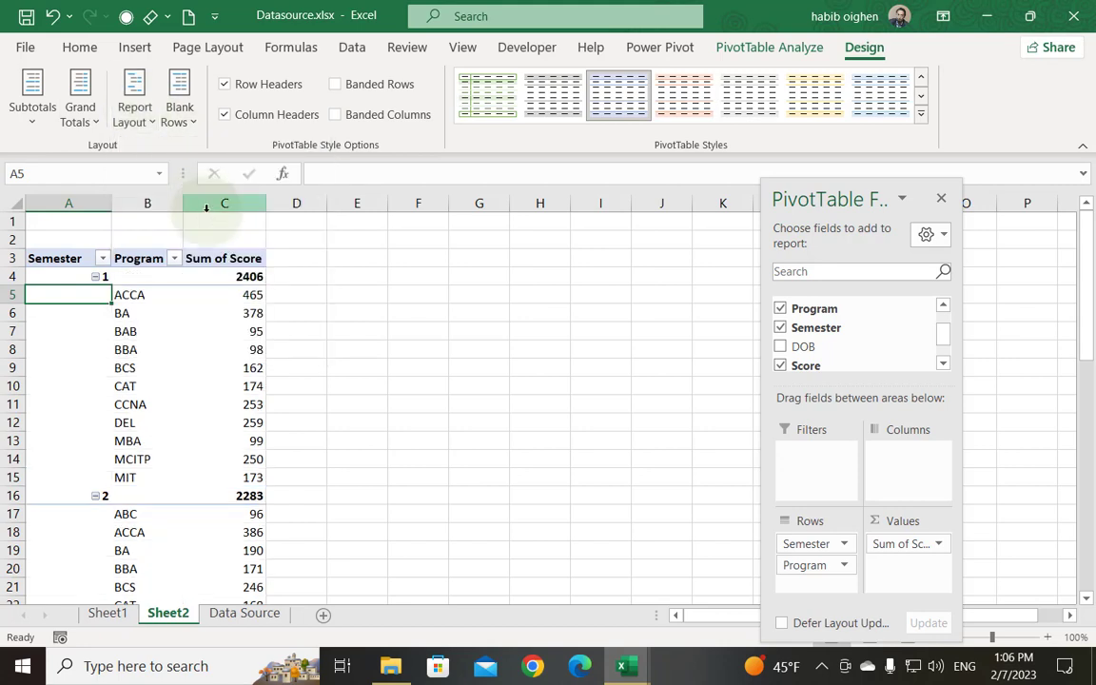
Move semester subtotals to the bottom of each group and return the pivot to tabular form.
left_click(35, 113)
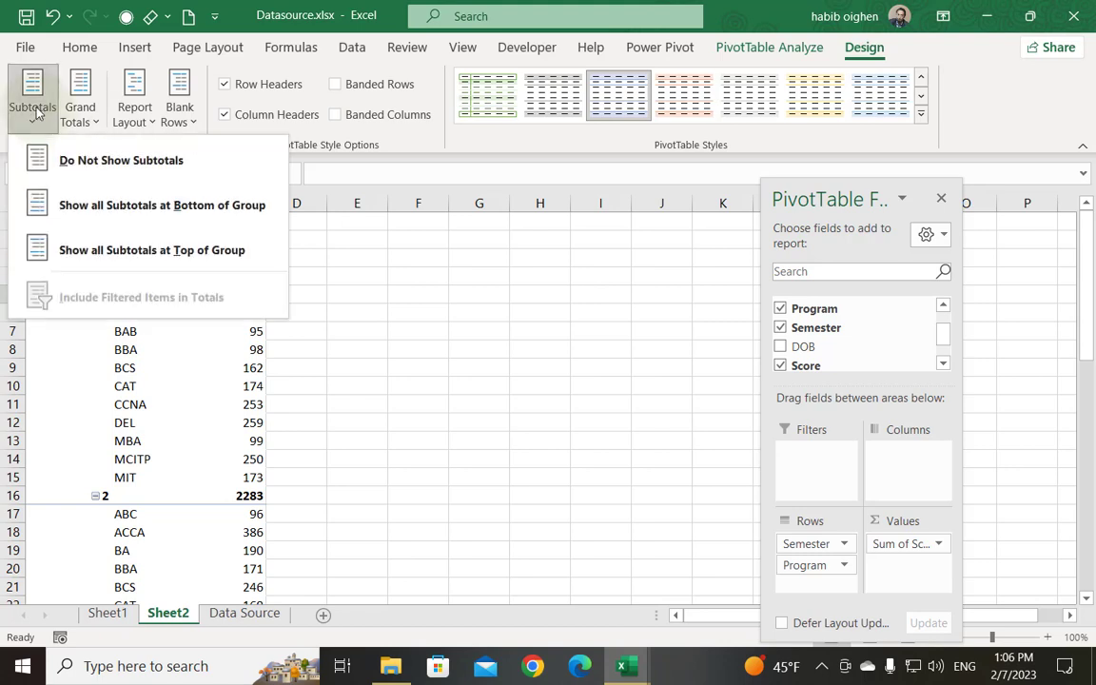
left_click(205, 207)
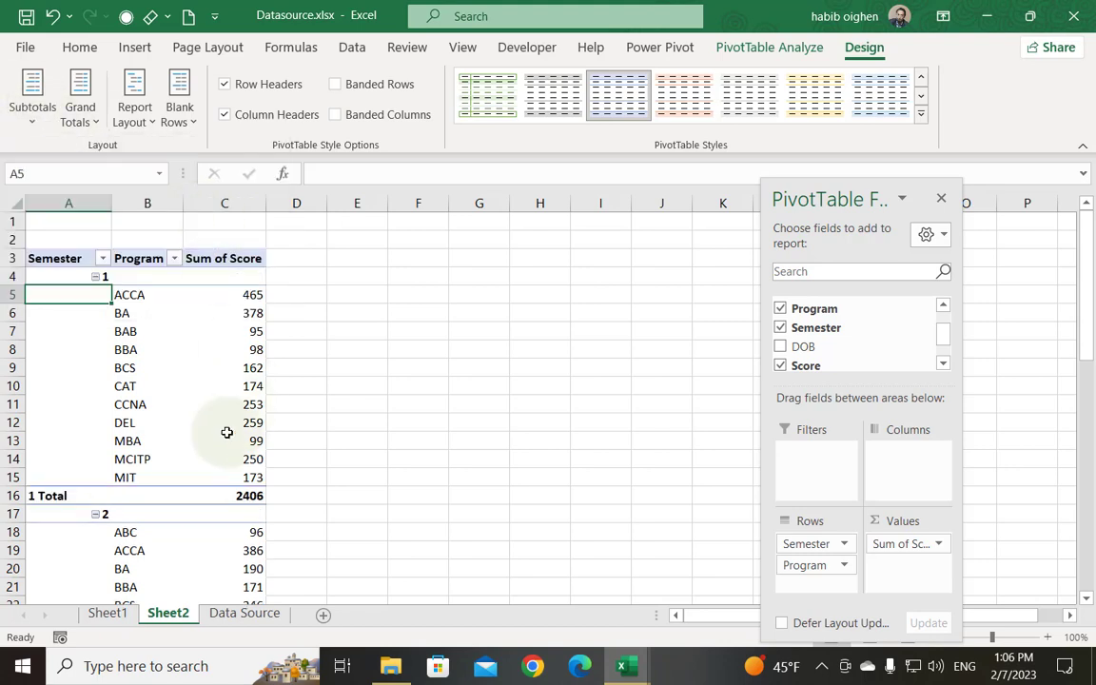
left_click(133, 114)
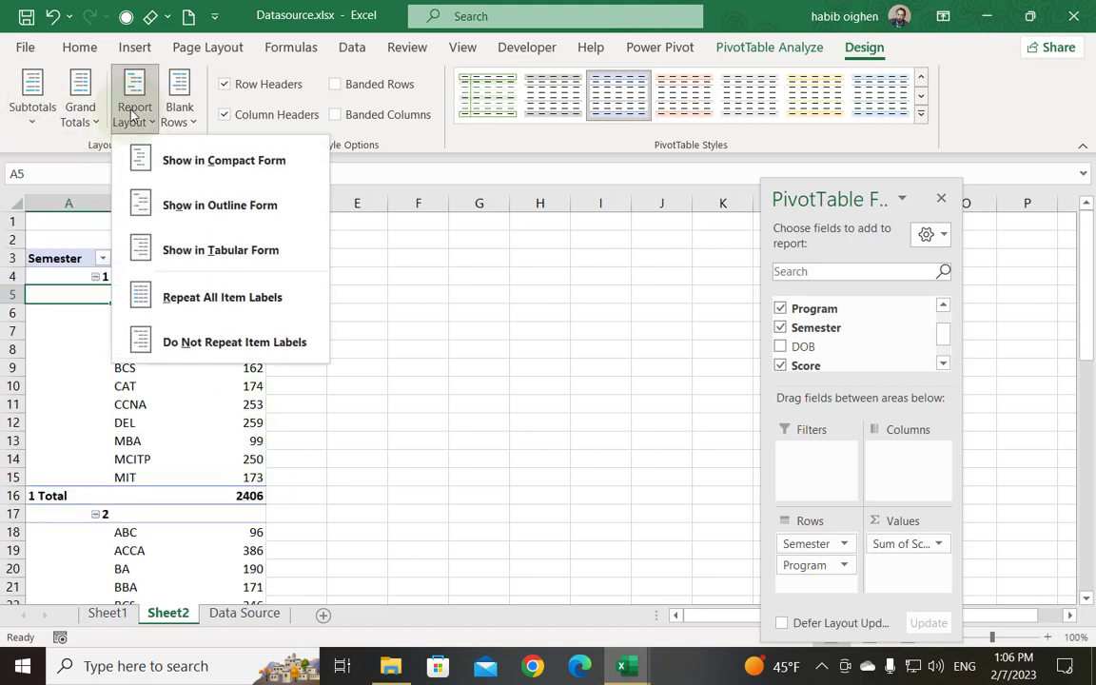
left_click(200, 251)
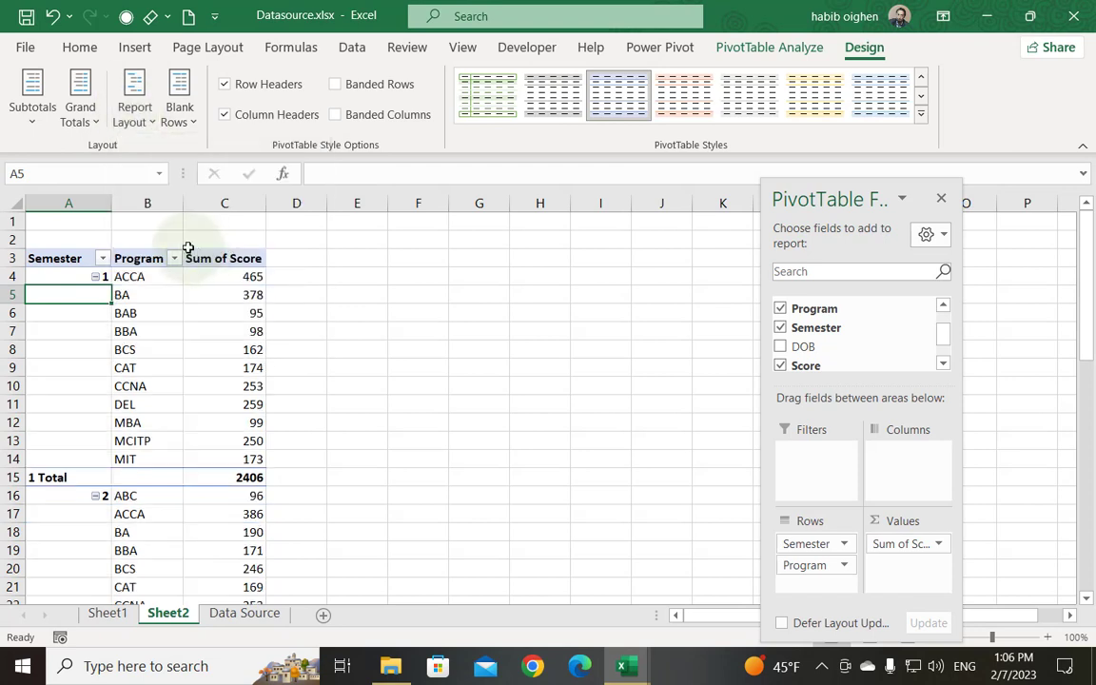
left_click(39, 116)
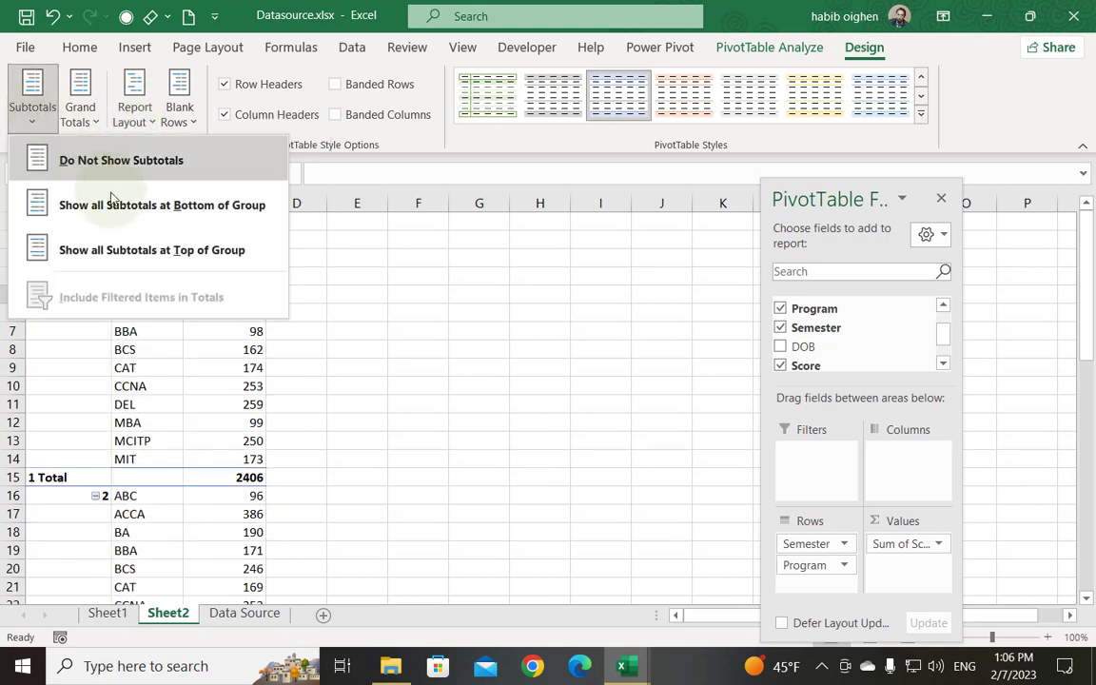
left_click(133, 249)
left_click(38, 116)
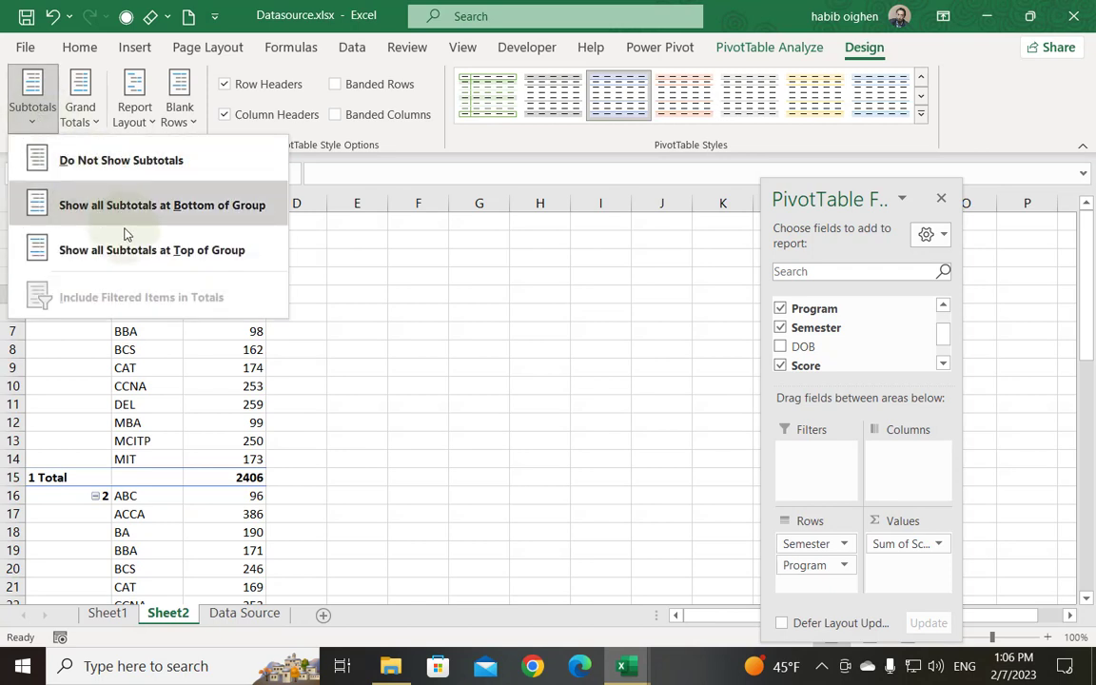
left_click(125, 249)
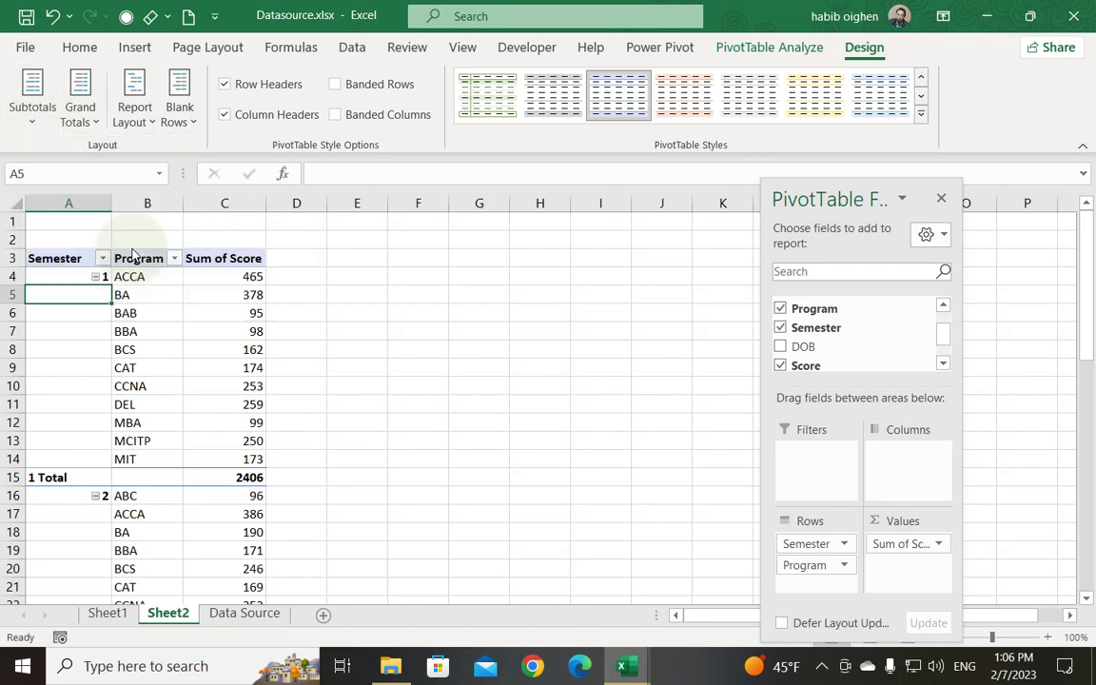
left_click(136, 118)
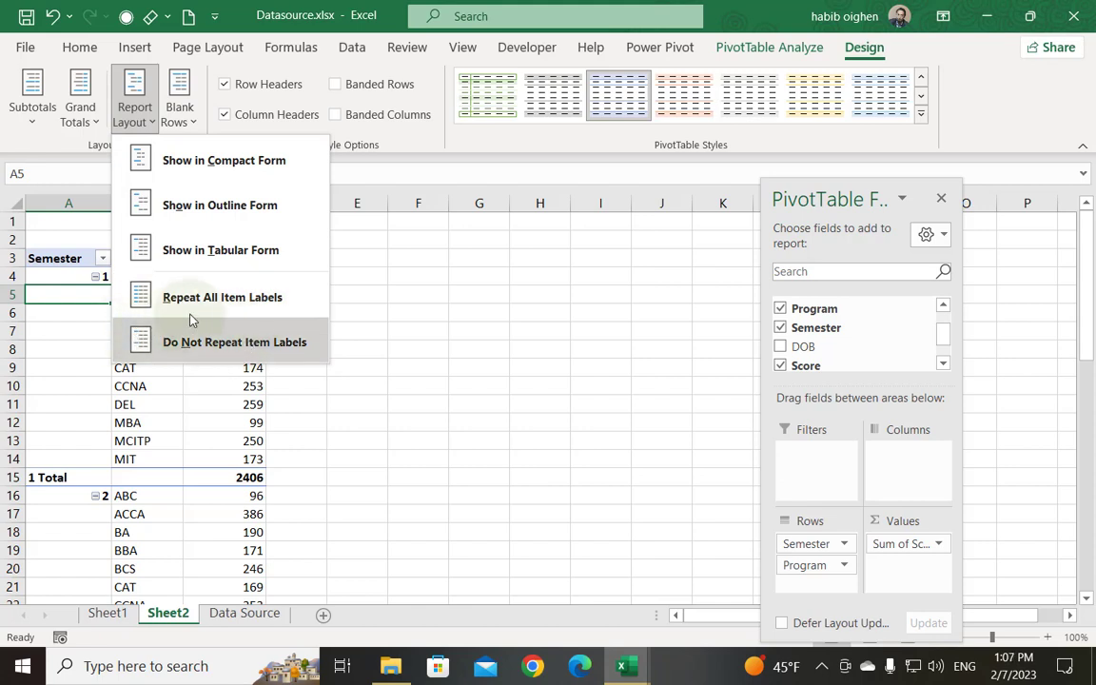
Try Repeat All Item Labels and Do Not Repeat Item Labels, then apply Show in Compact Form.
left_click(86, 302)
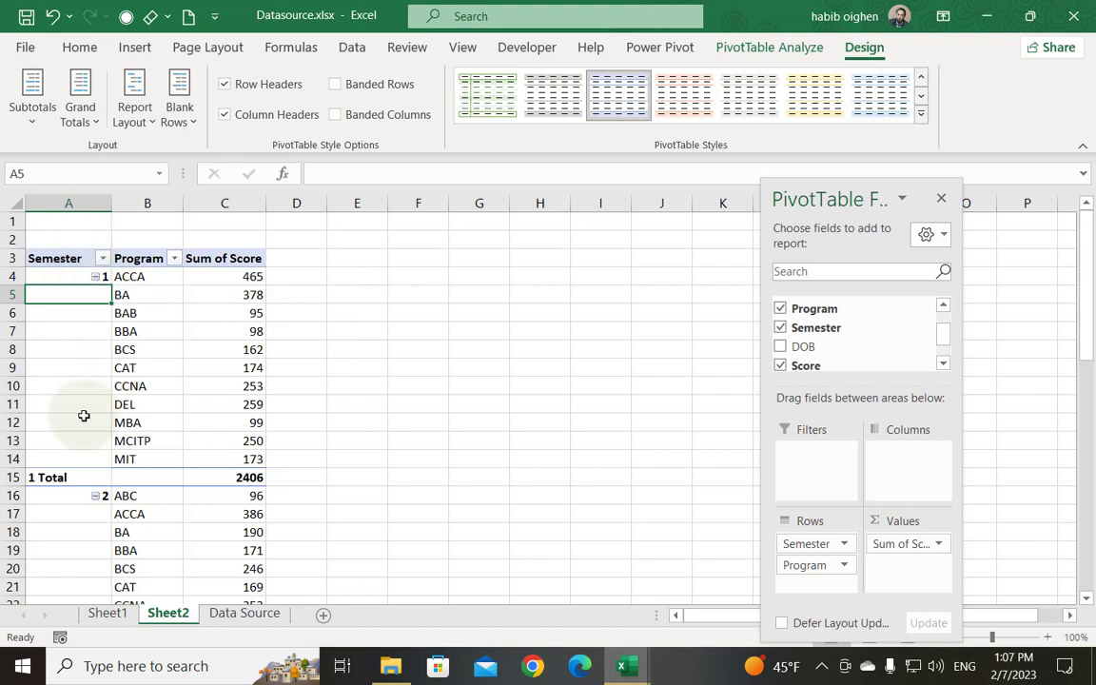
left_click(149, 112)
left_click(183, 293)
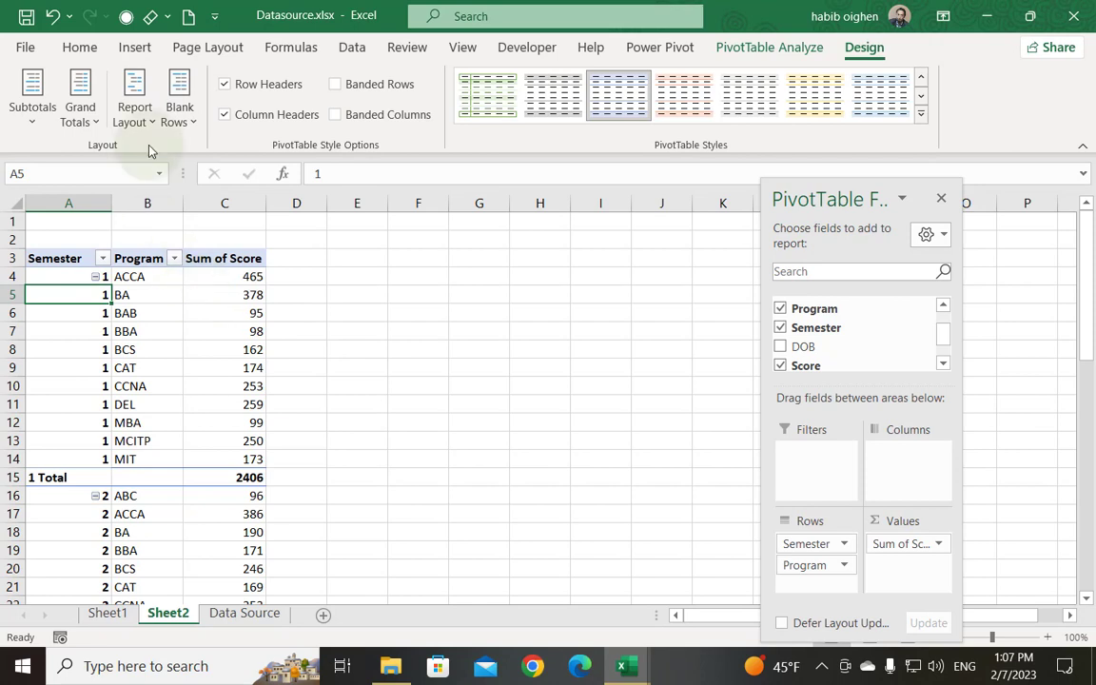
left_click(138, 112)
left_click(193, 339)
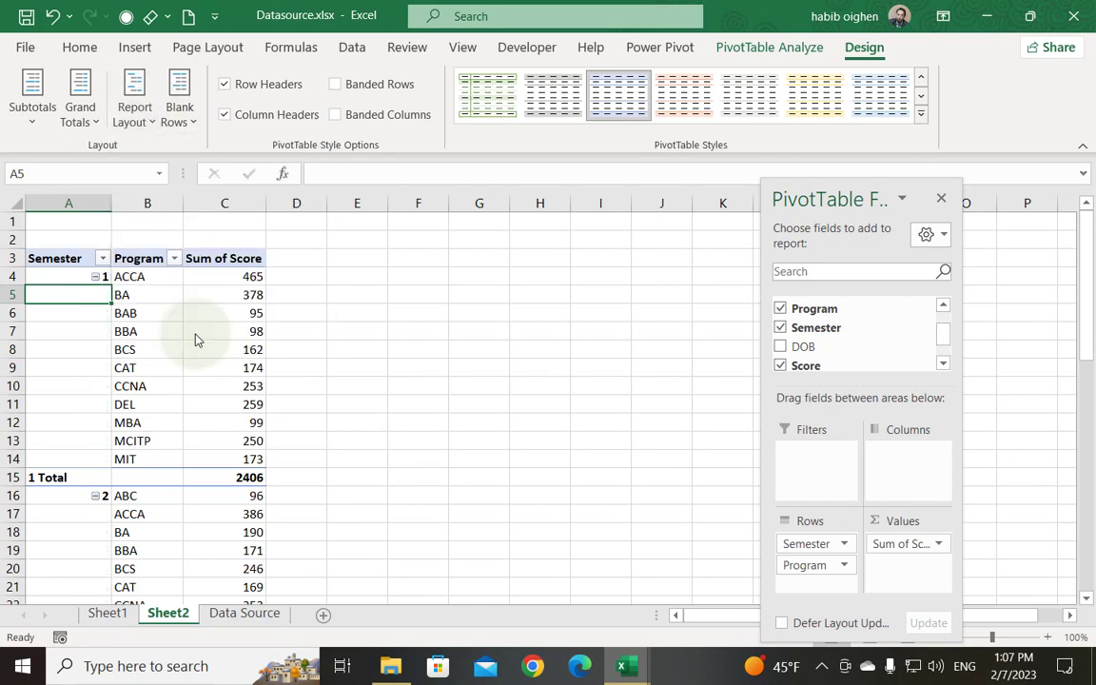
left_click(147, 106)
left_click(166, 162)
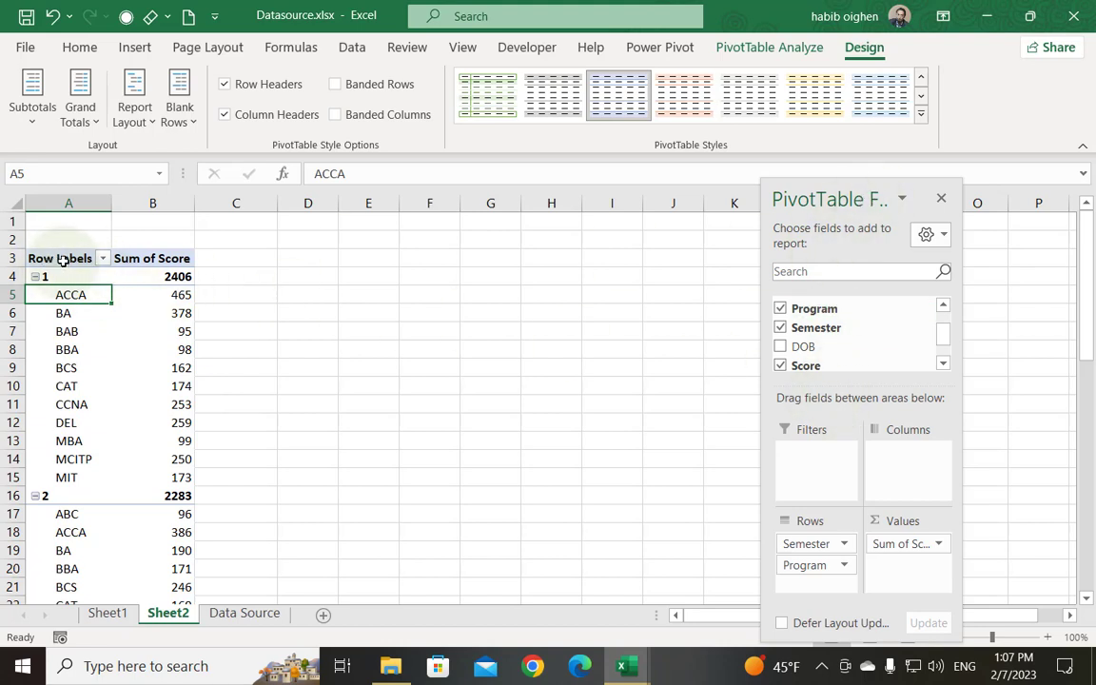
Switch through outline form back to tabular form, then review the Subtotals and Grand Totals menus.
left_click(134, 109)
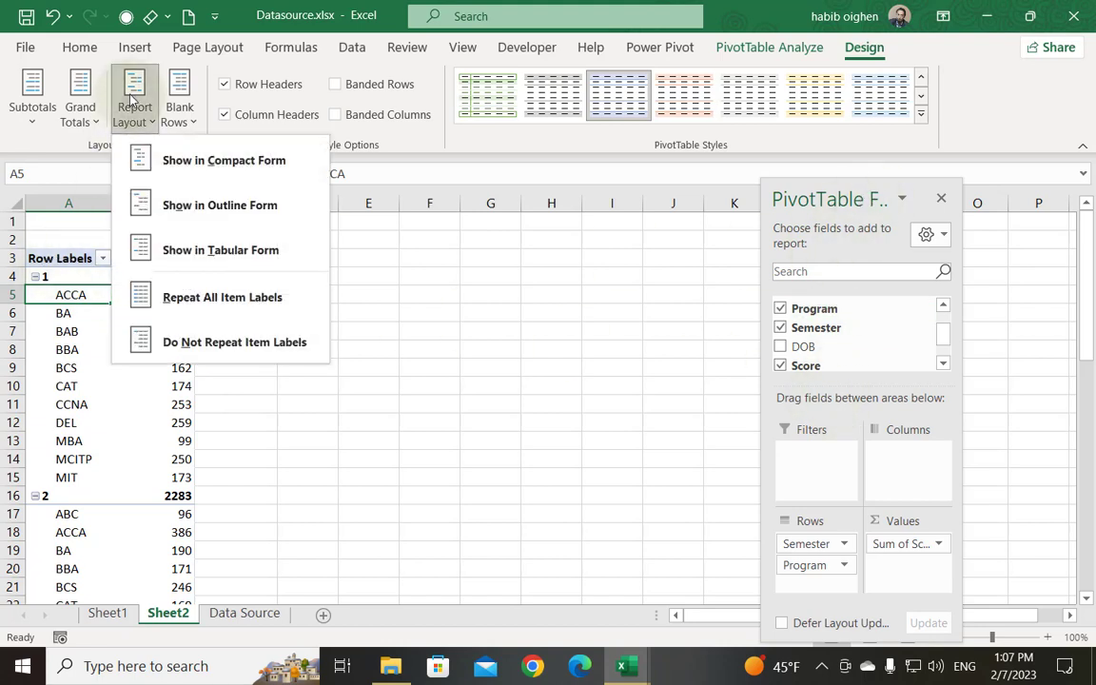
left_click(200, 204)
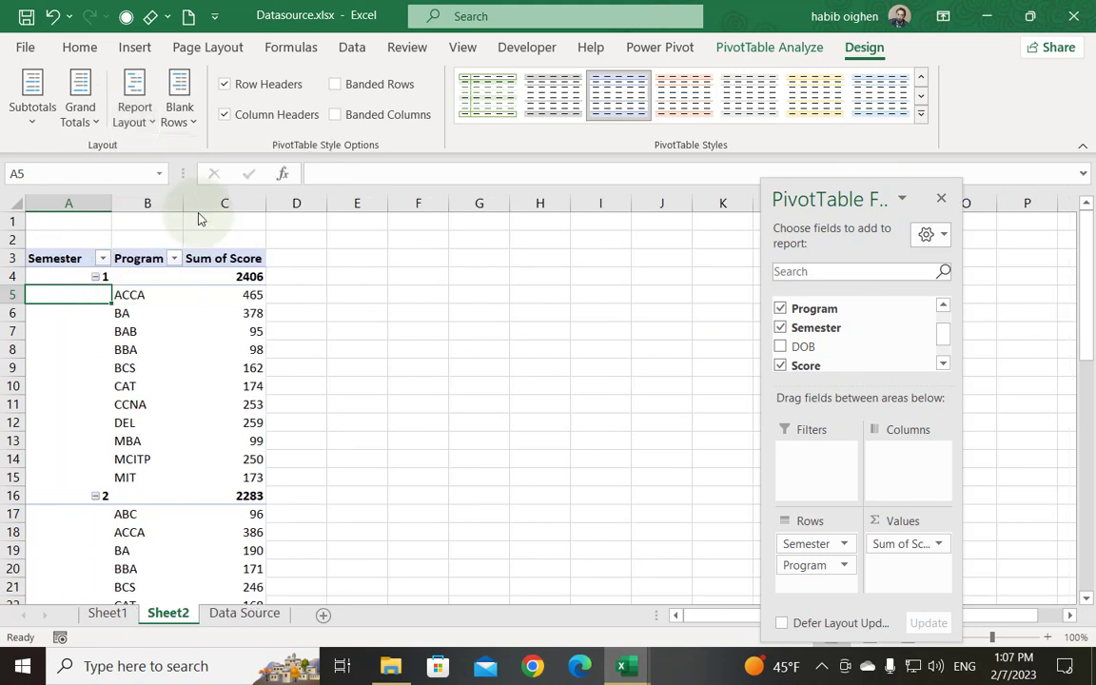
left_click(141, 118)
left_click(202, 250)
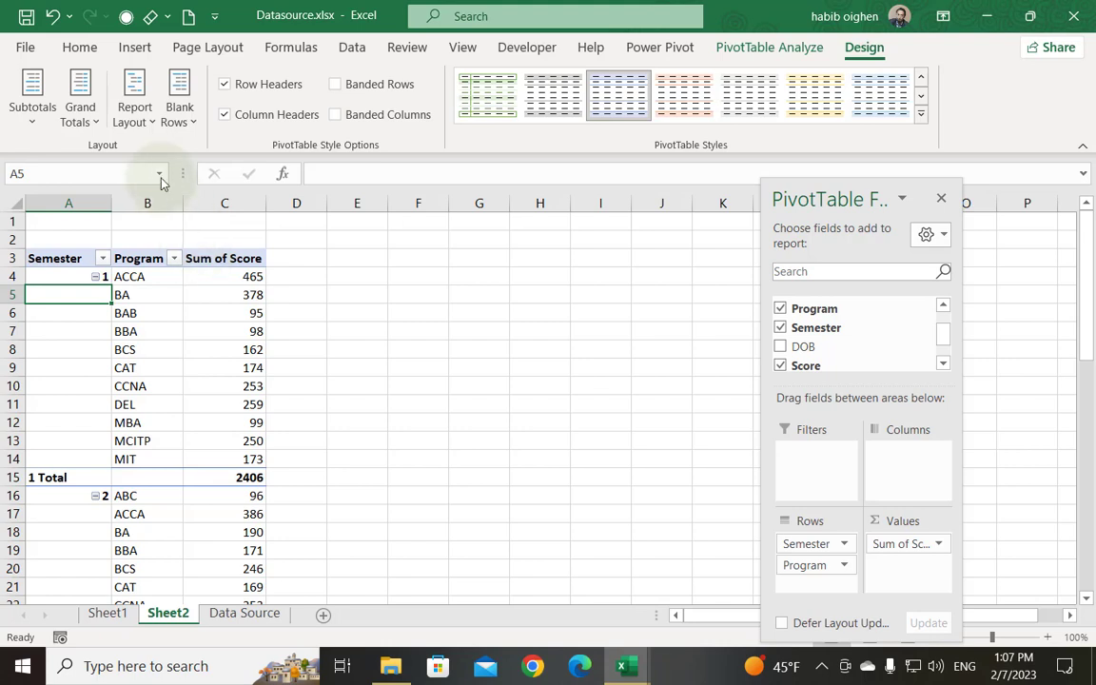
left_click(143, 121)
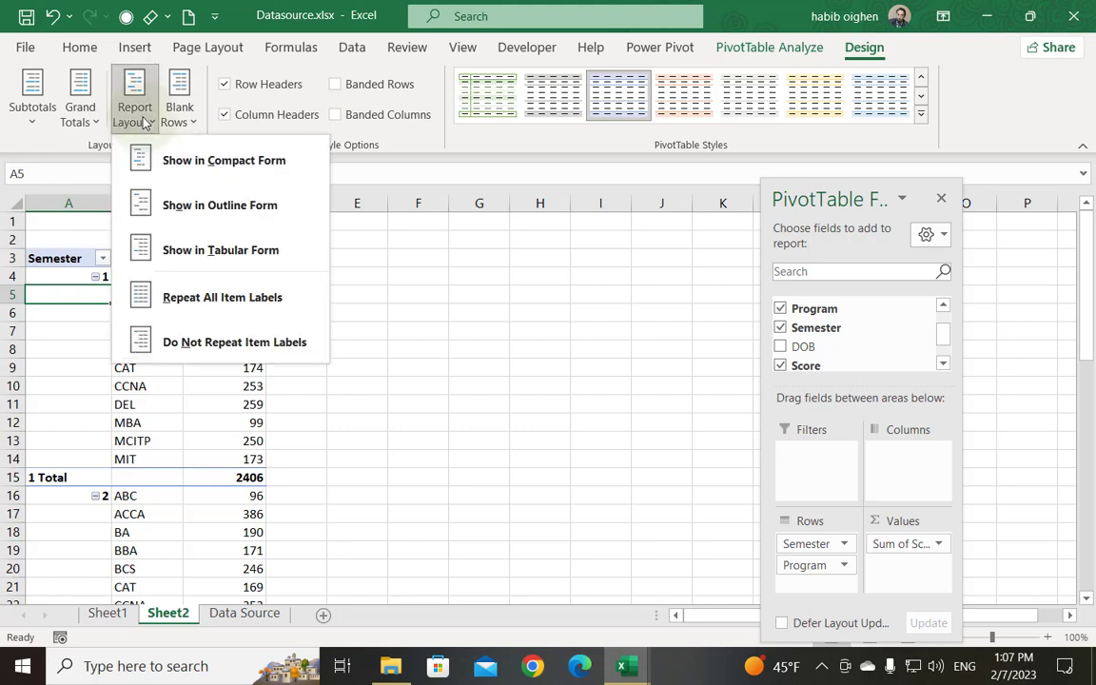
left_click(142, 121)
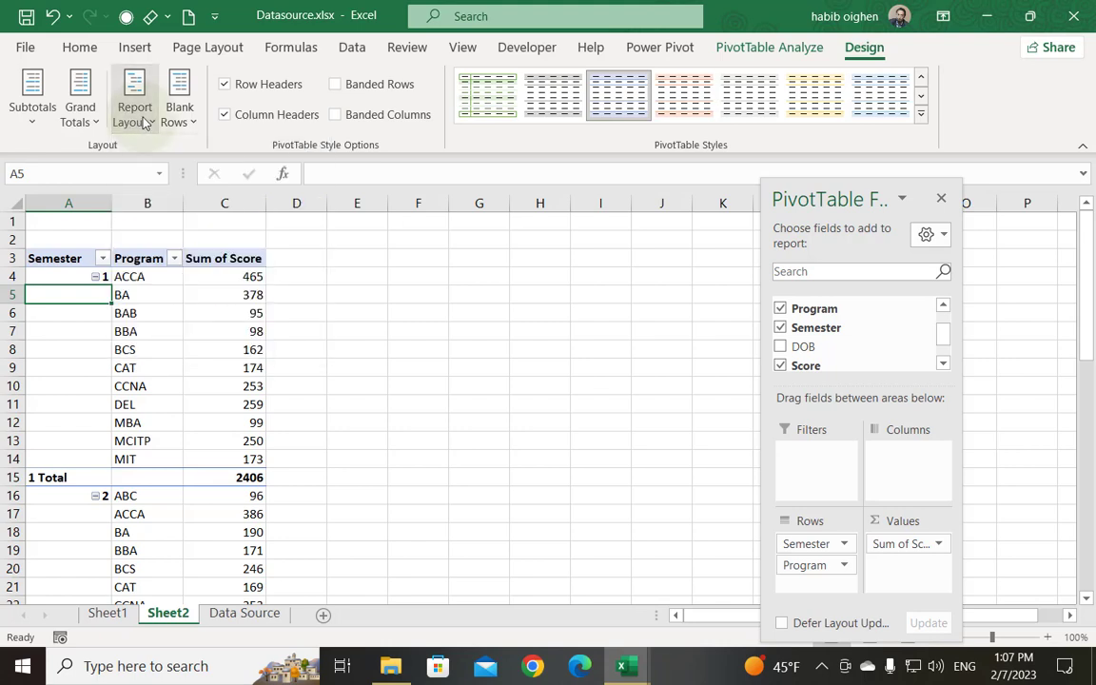
left_click(33, 107)
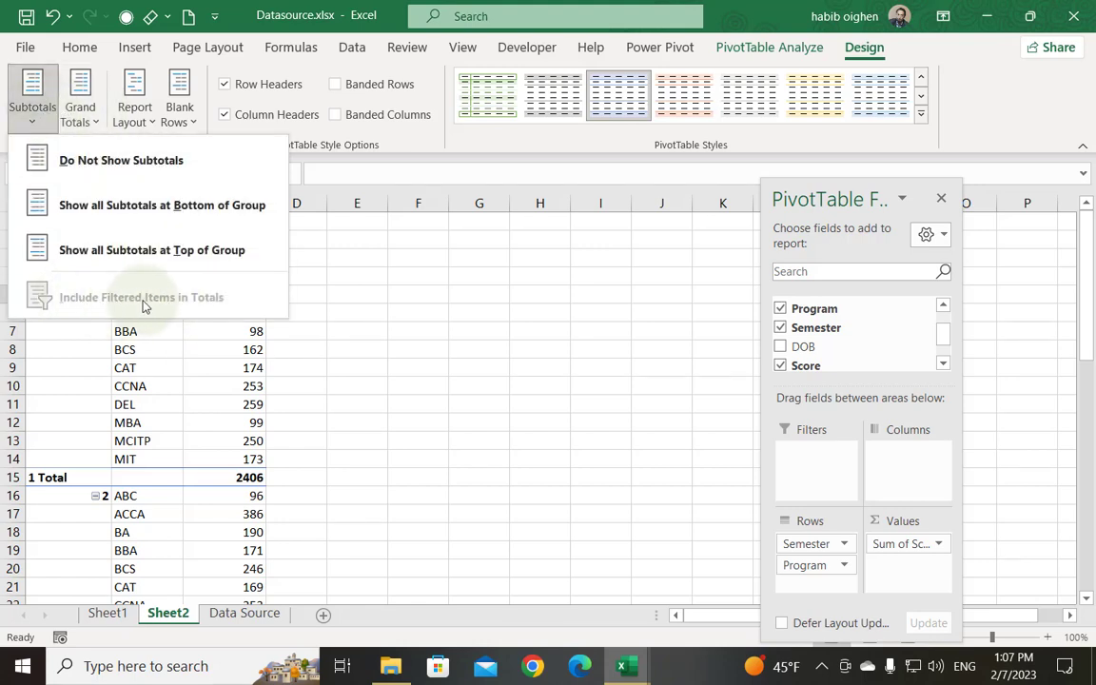
left_click(80, 109)
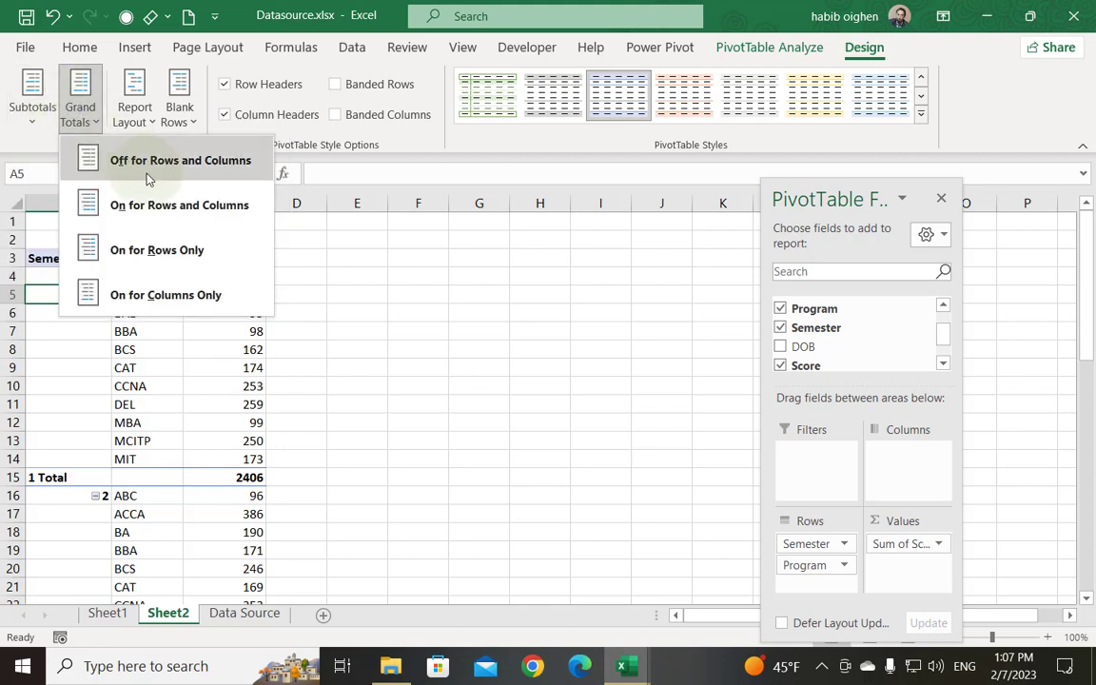
left_click(187, 438)
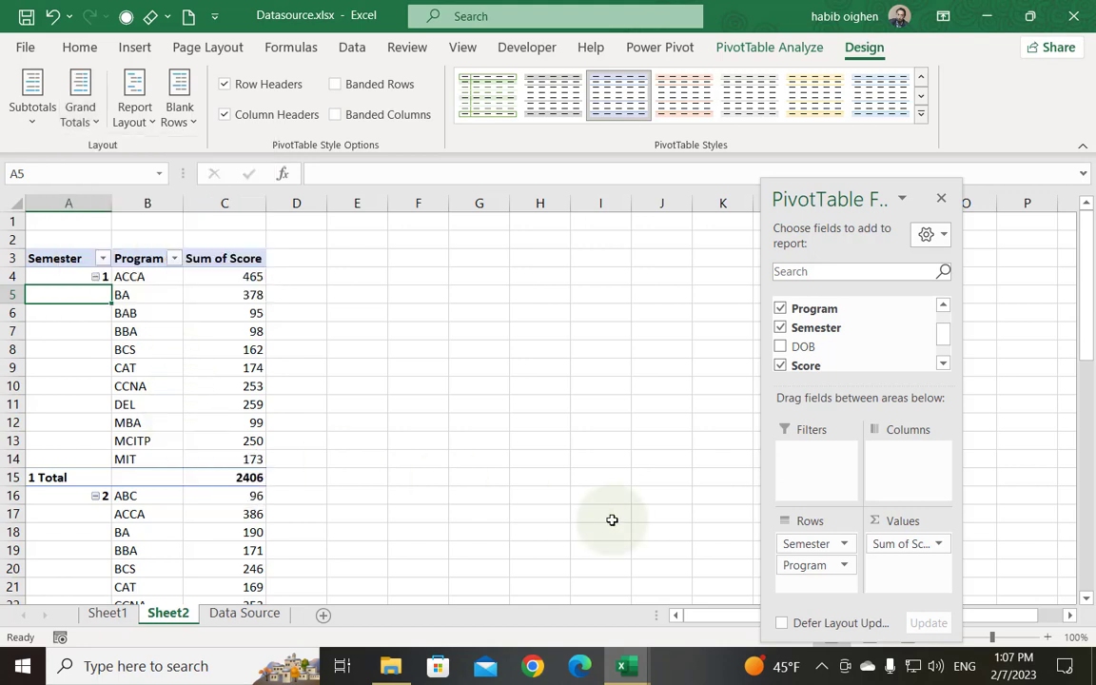
Move Semester from Rows to Columns to form a Program-by-Semester grid.
left_click_drag(802, 550, 890, 465)
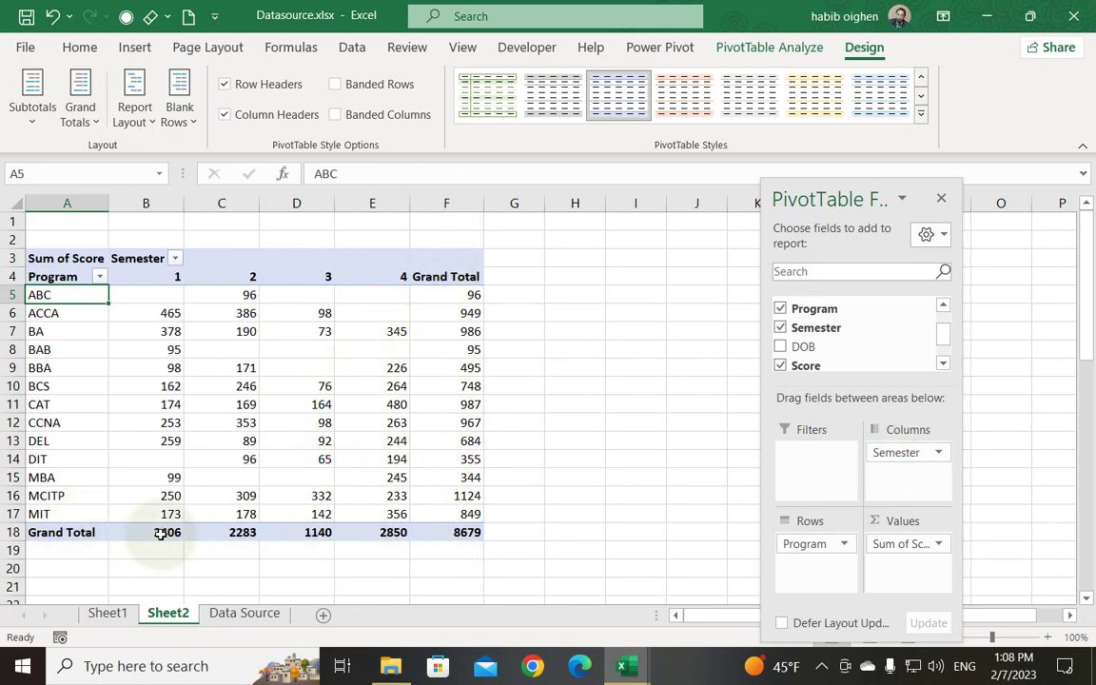
left_click(82, 109)
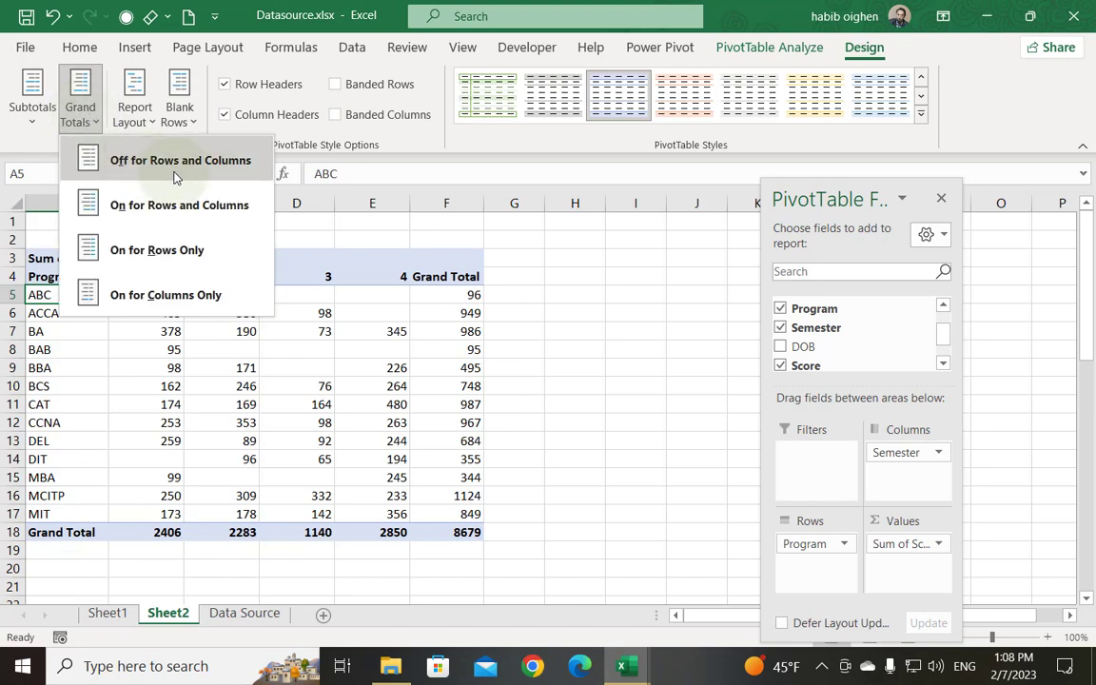
Cycle Grand Totals through Off, Rows and Columns, Rows Only, settling on On for Columns Only.
left_click(227, 180)
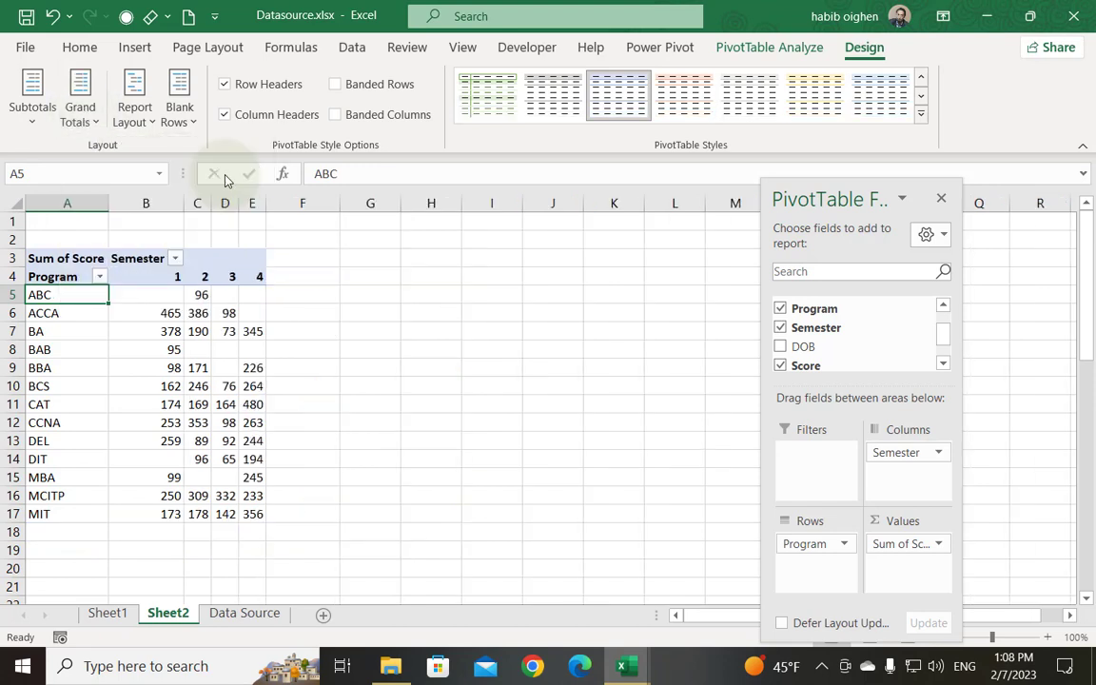
left_click(82, 110)
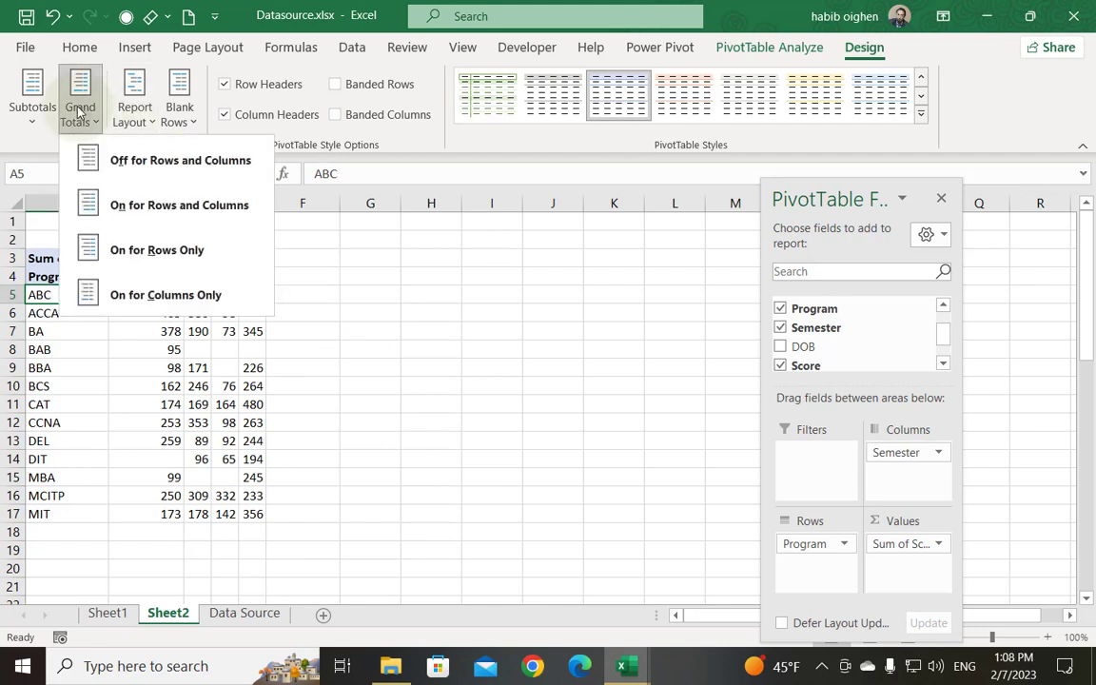
left_click(165, 220)
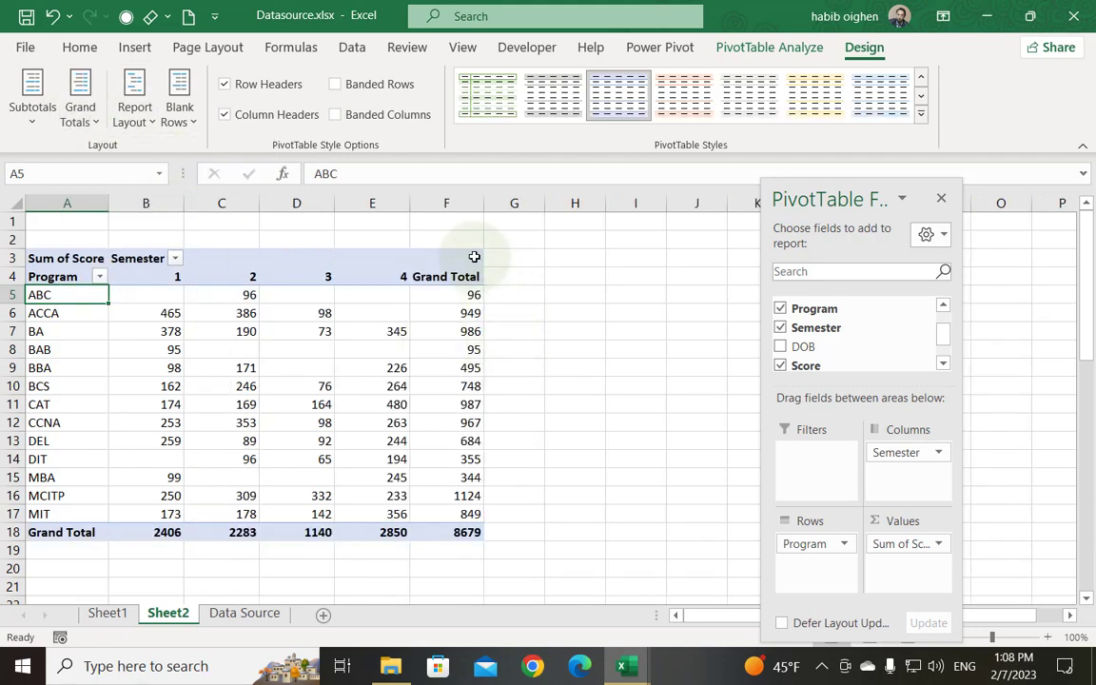
left_click(84, 111)
left_click(156, 252)
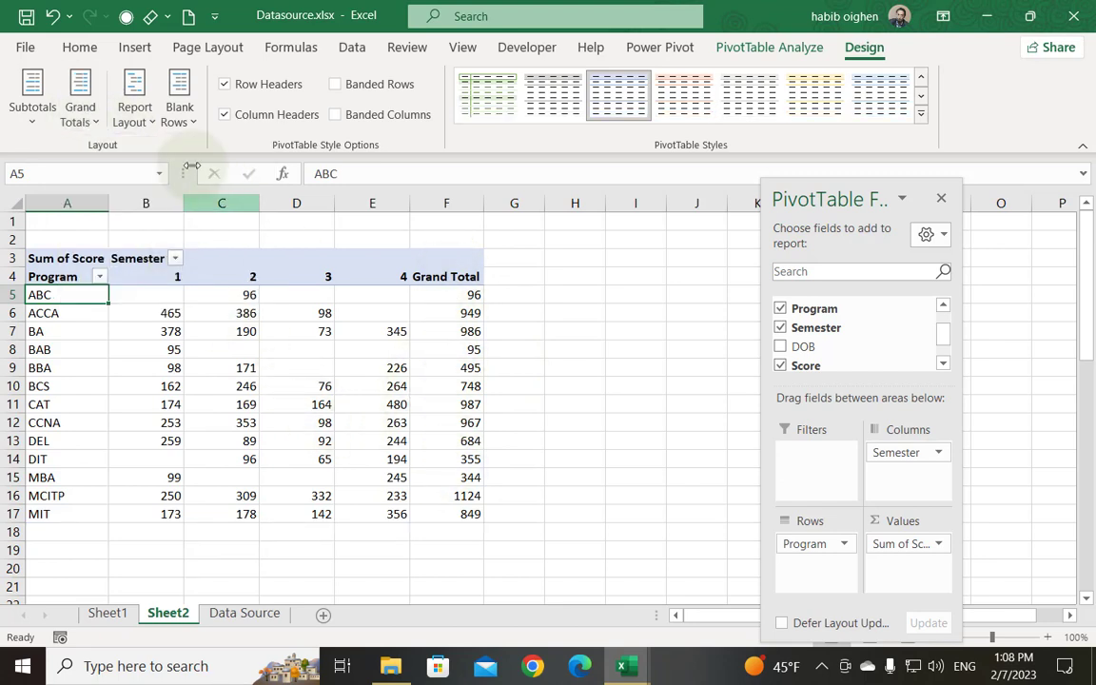
left_click(95, 124)
left_click(152, 290)
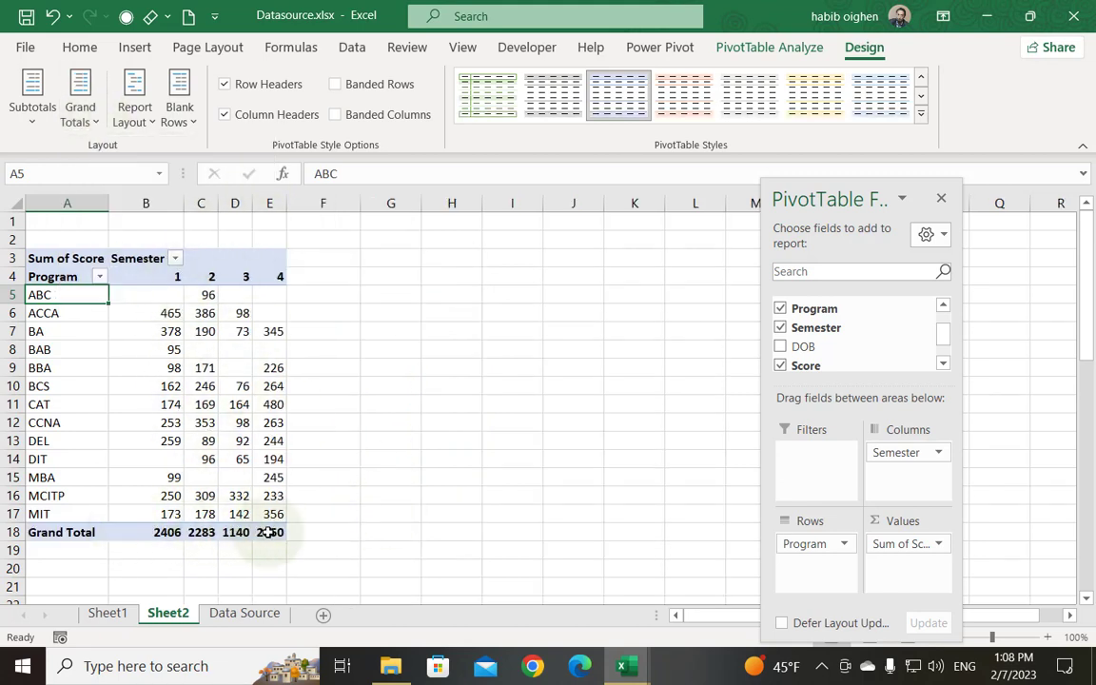
left_click(72, 119)
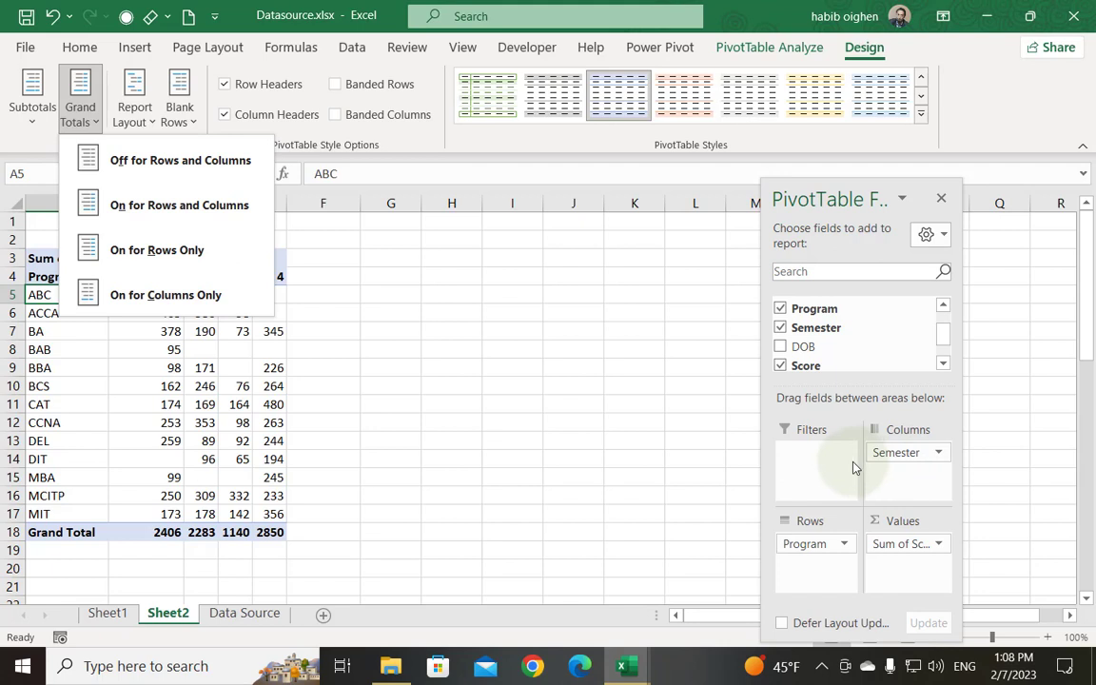
Review the Subtotals menu options, leaving them unchanged.
left_click(34, 106)
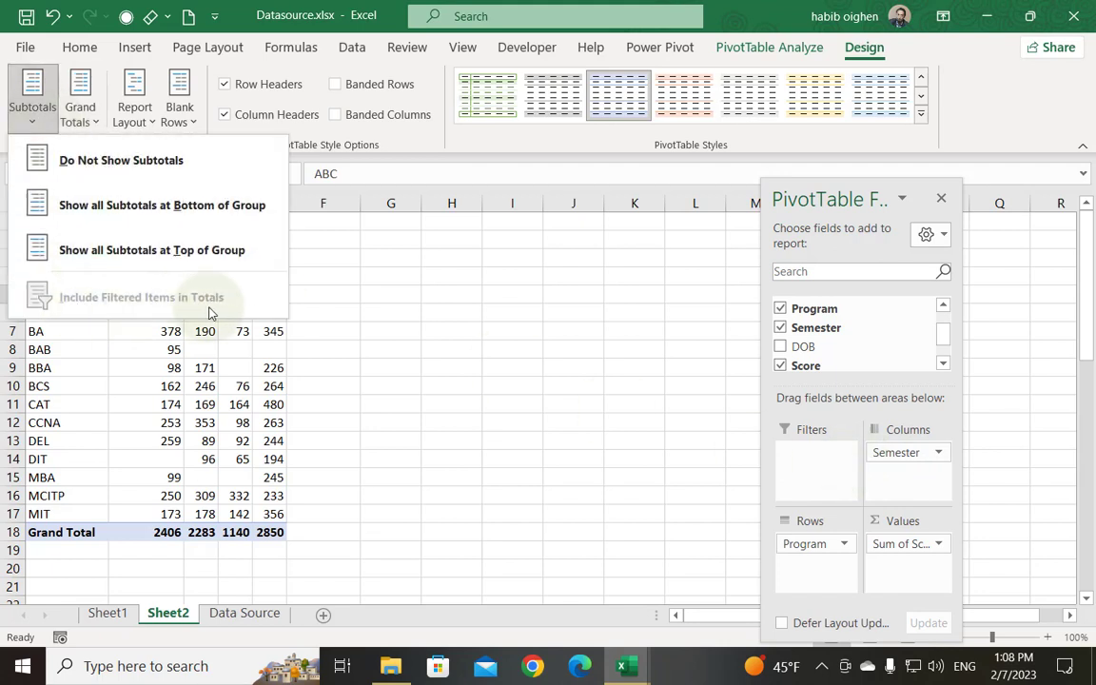
left_click(147, 315)
left_click(31, 114)
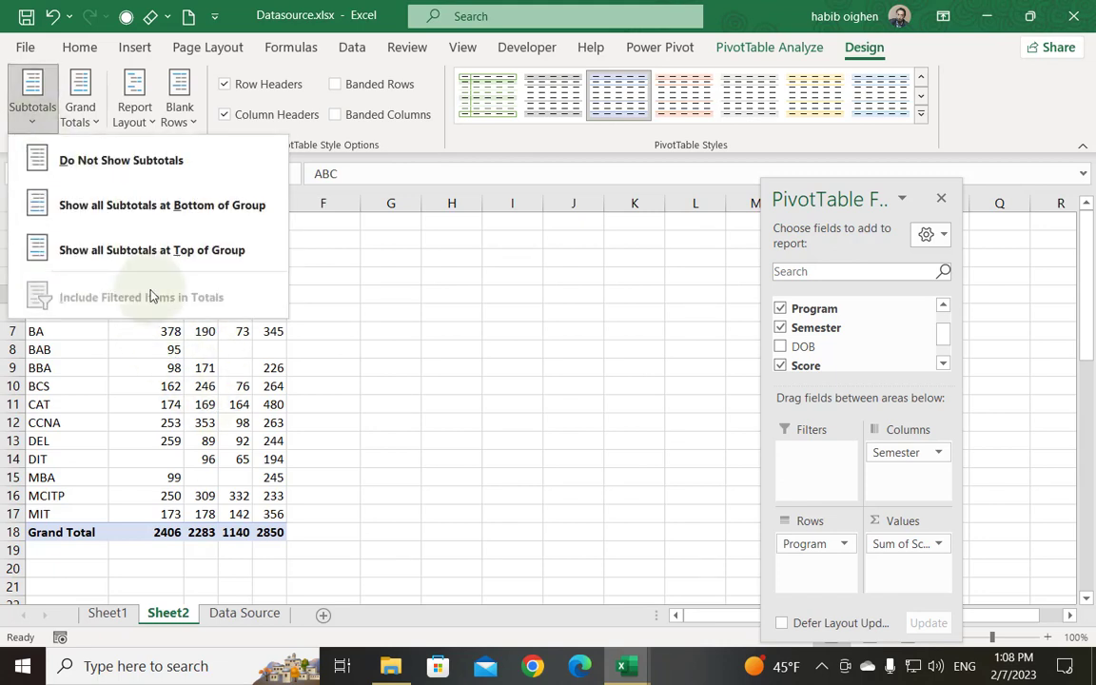
left_click(167, 411)
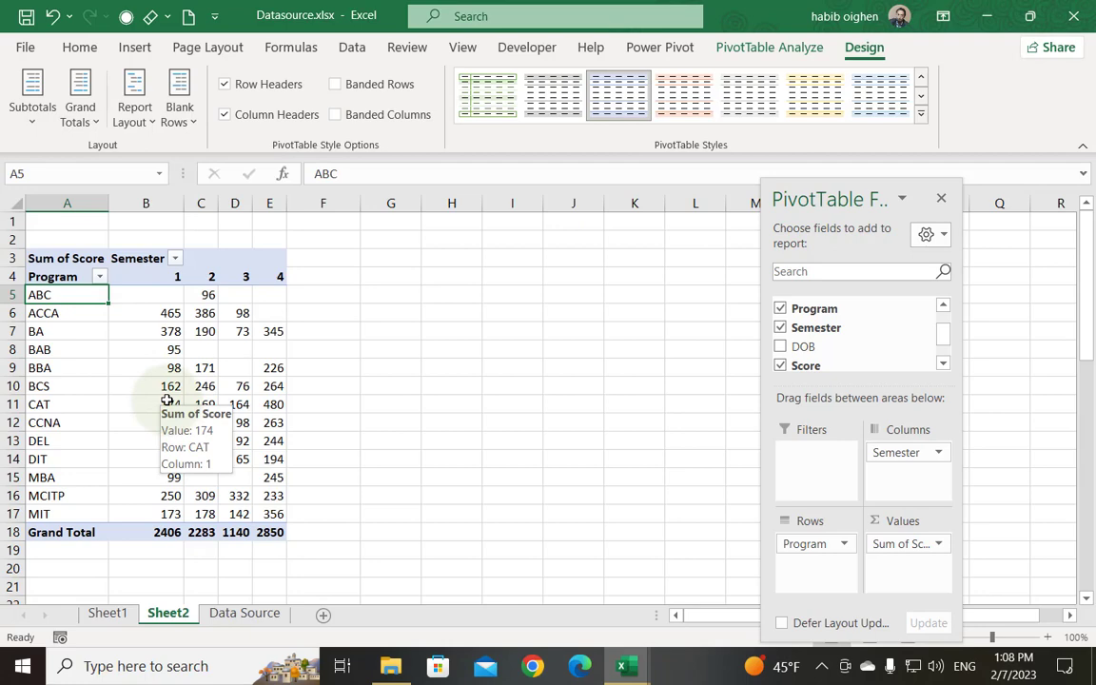
From the Data Source sheet, insert a PivotTable from Student_Table on a new sheet, adding it to the Data Model.
left_click(246, 614)
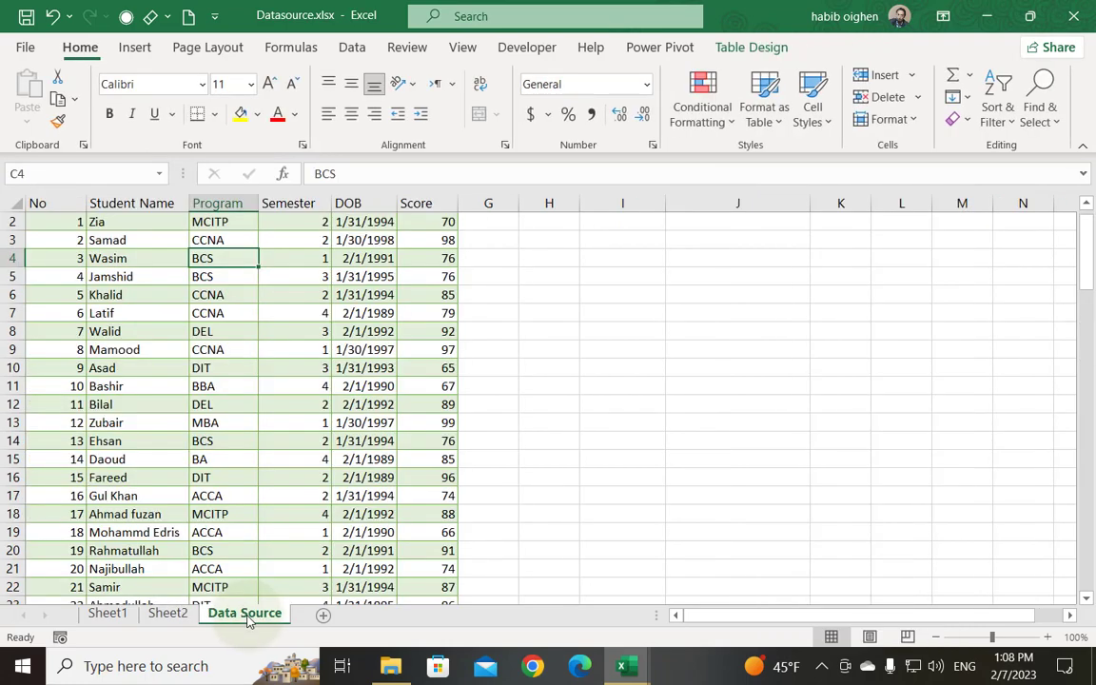
left_click(134, 47)
left_click(33, 91)
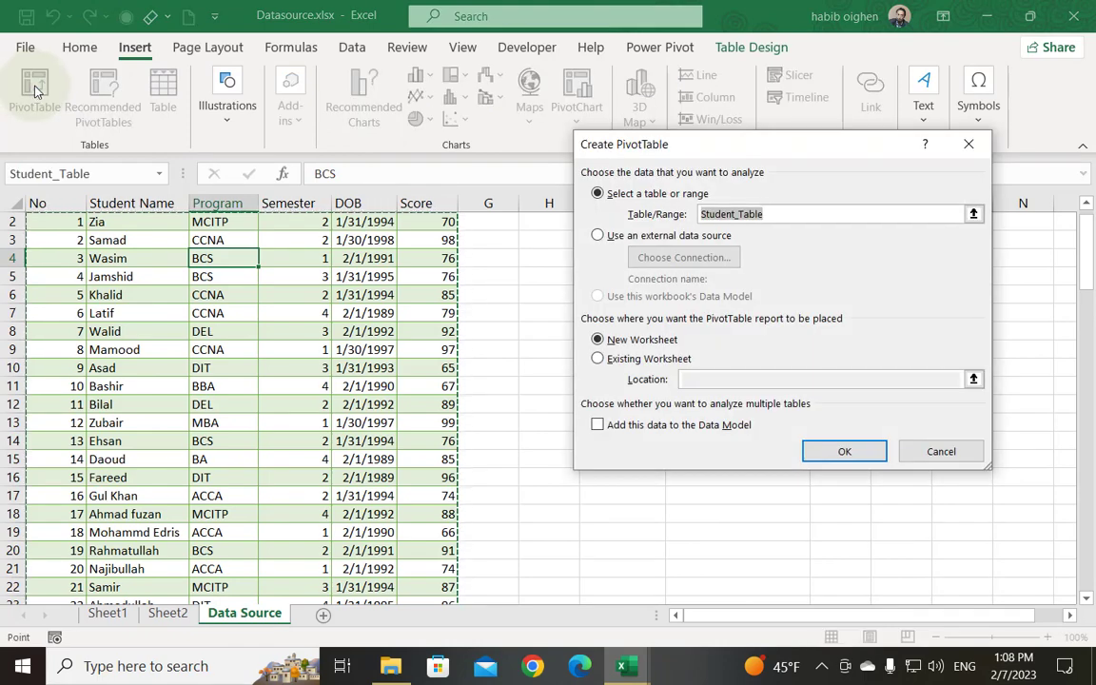
left_click(601, 425)
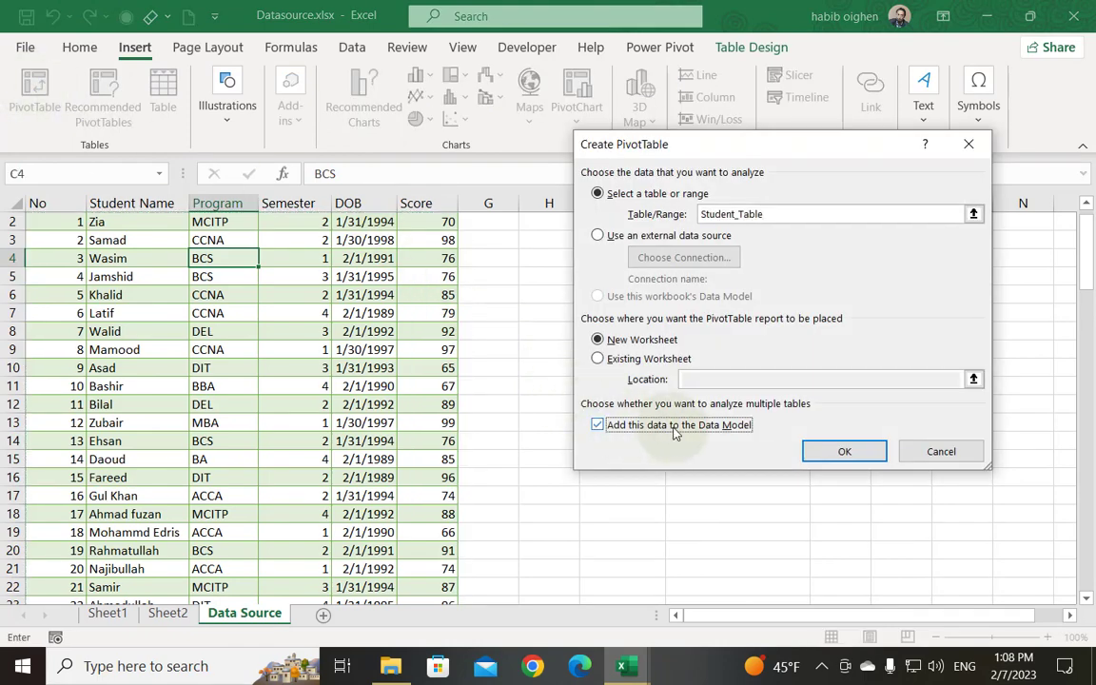
left_click(829, 453)
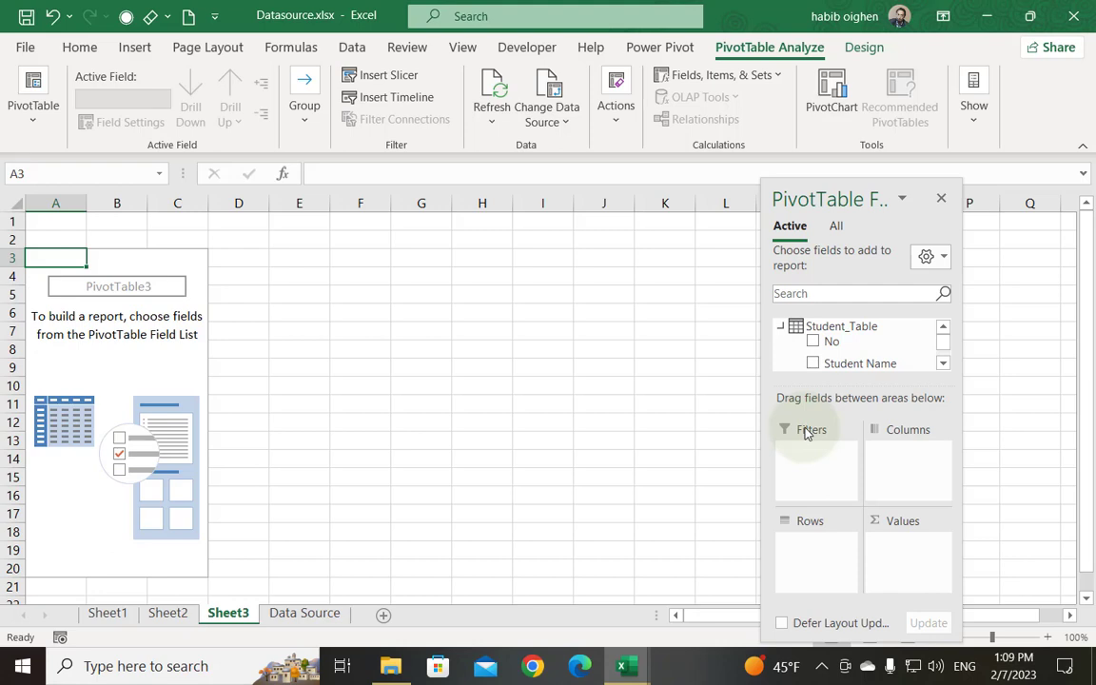
Go to Sheet3 and expand Student_Table in an enlarged PivotTable Fields list.
left_click(169, 614)
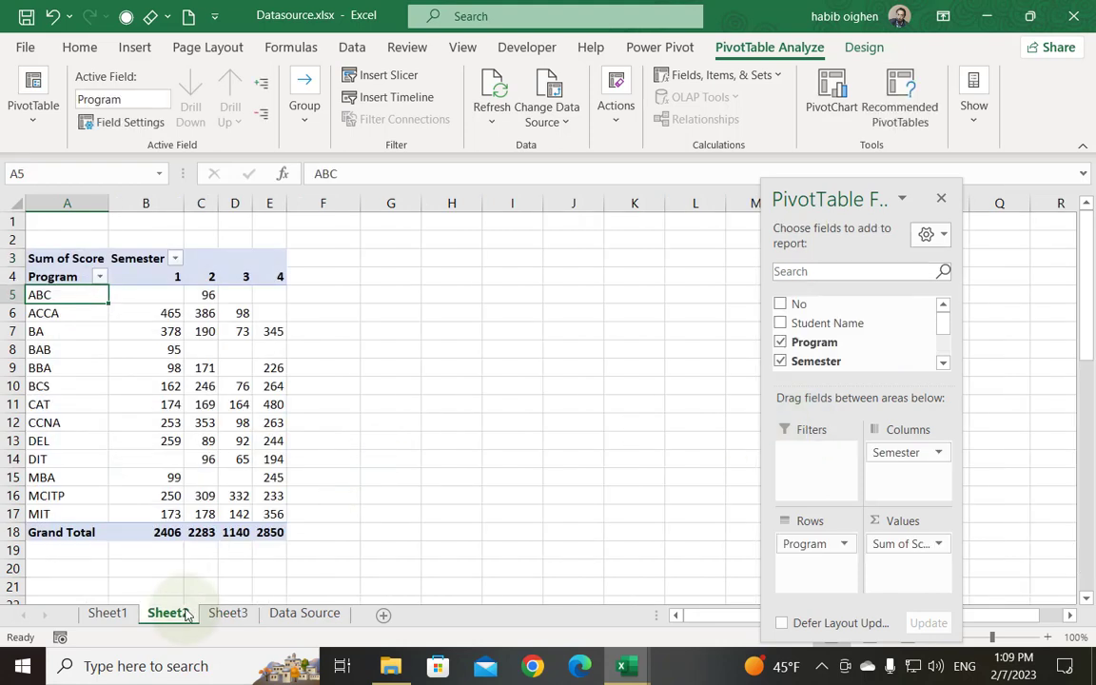
left_click(944, 364)
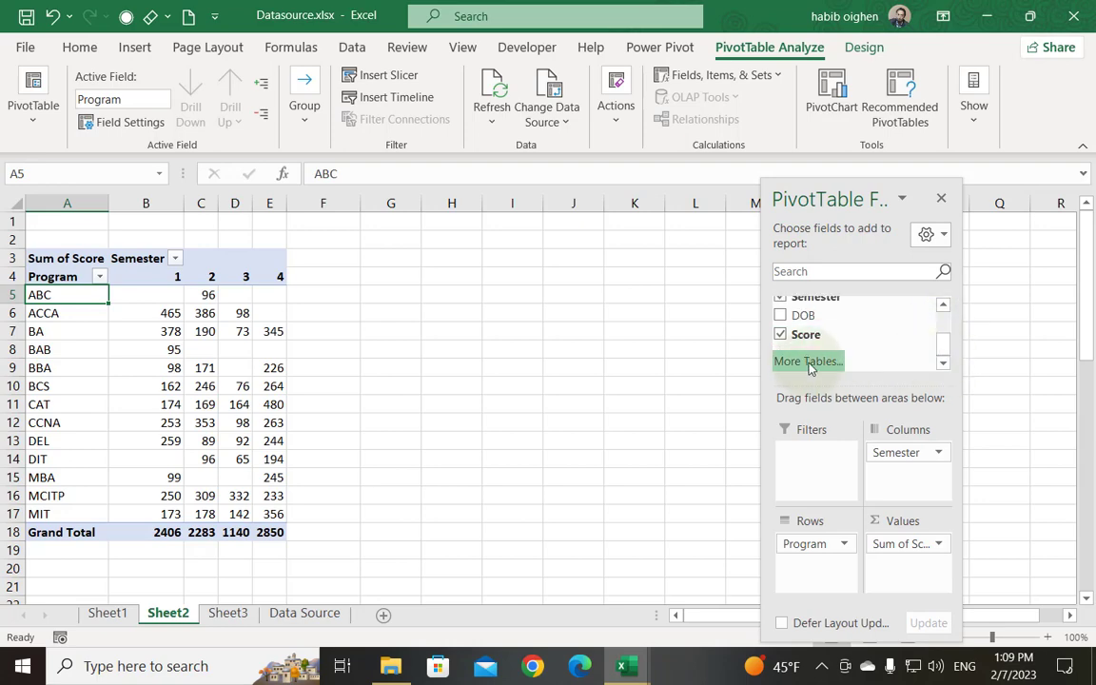
left_click(324, 614)
left_click(227, 614)
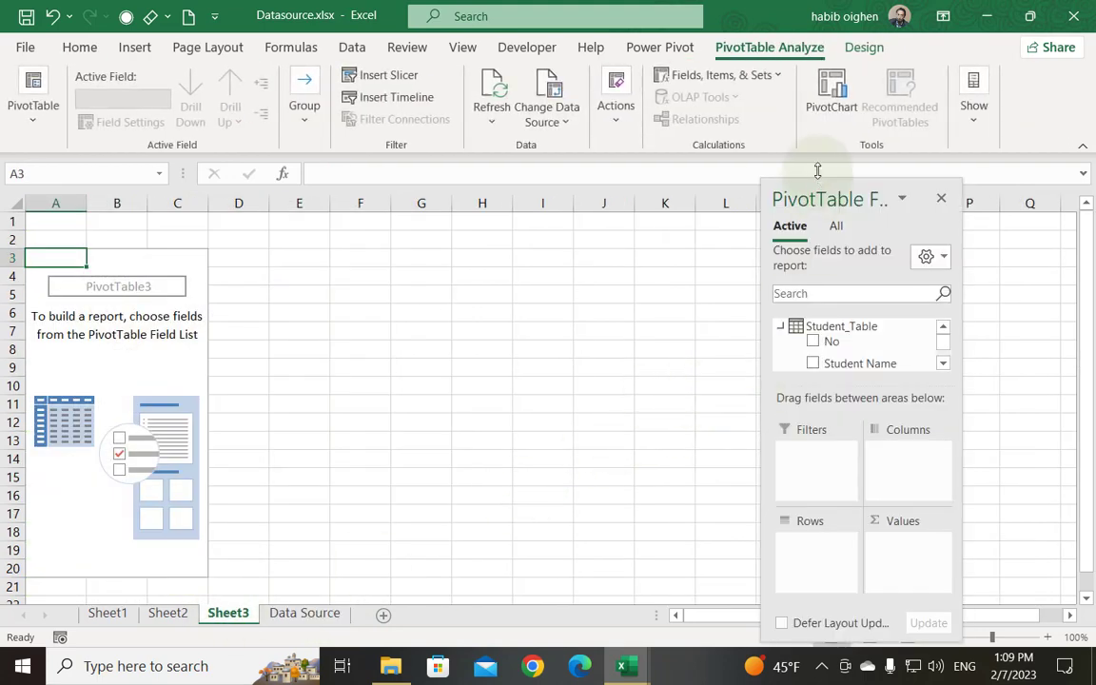
left_click_drag(818, 170, 818, 29)
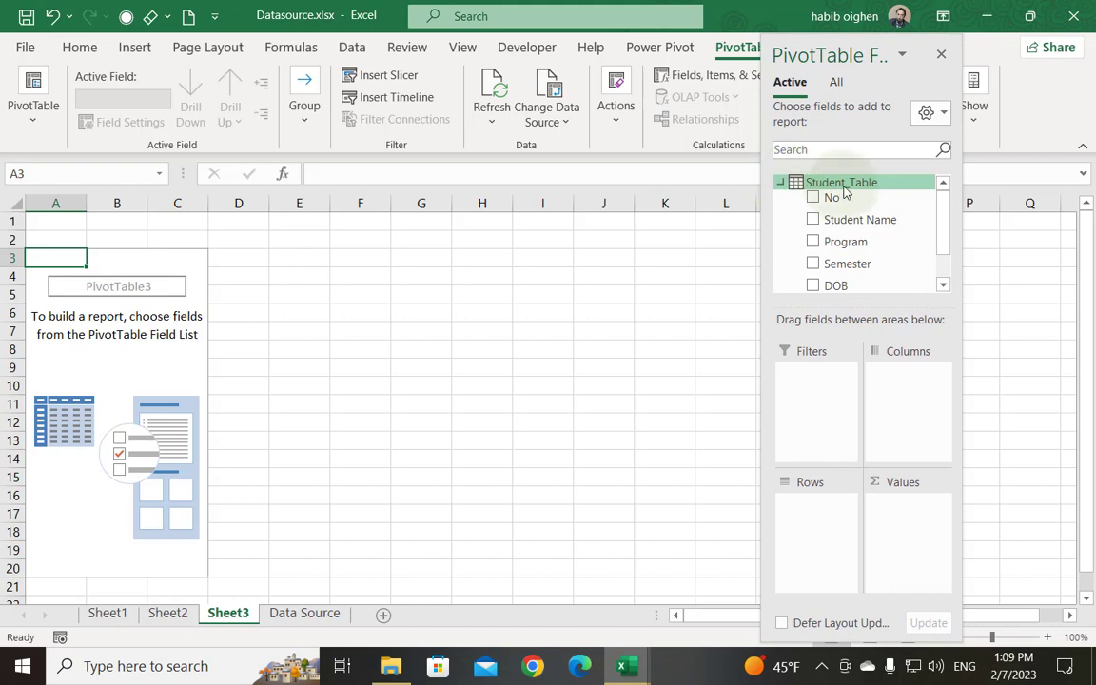
left_click(781, 182)
left_click(781, 182)
left_click(782, 182)
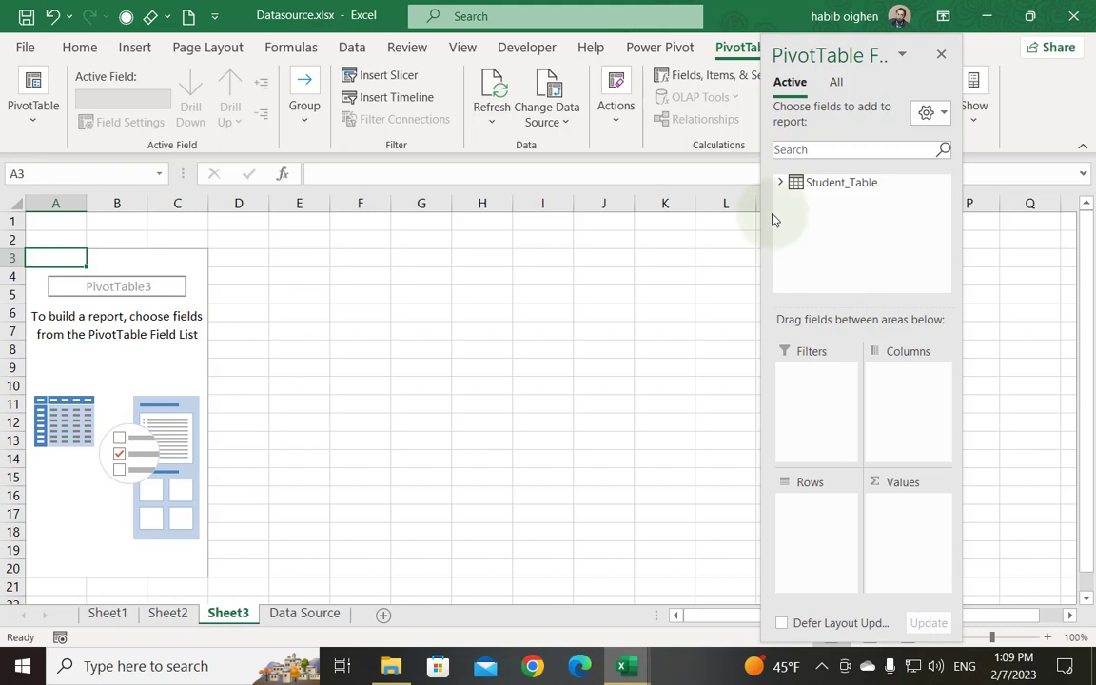
left_click(781, 181)
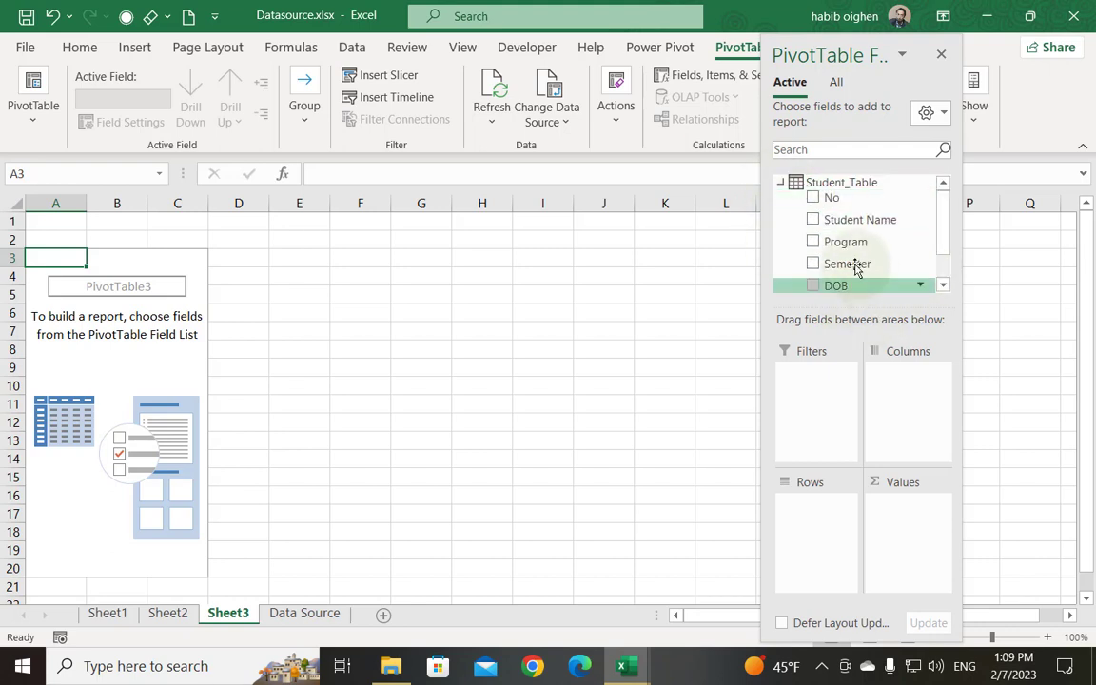
Add Program to Rows and Score to Values, giving Sum of Score per program totalling 8679.
left_click_drag(846, 241, 823, 482)
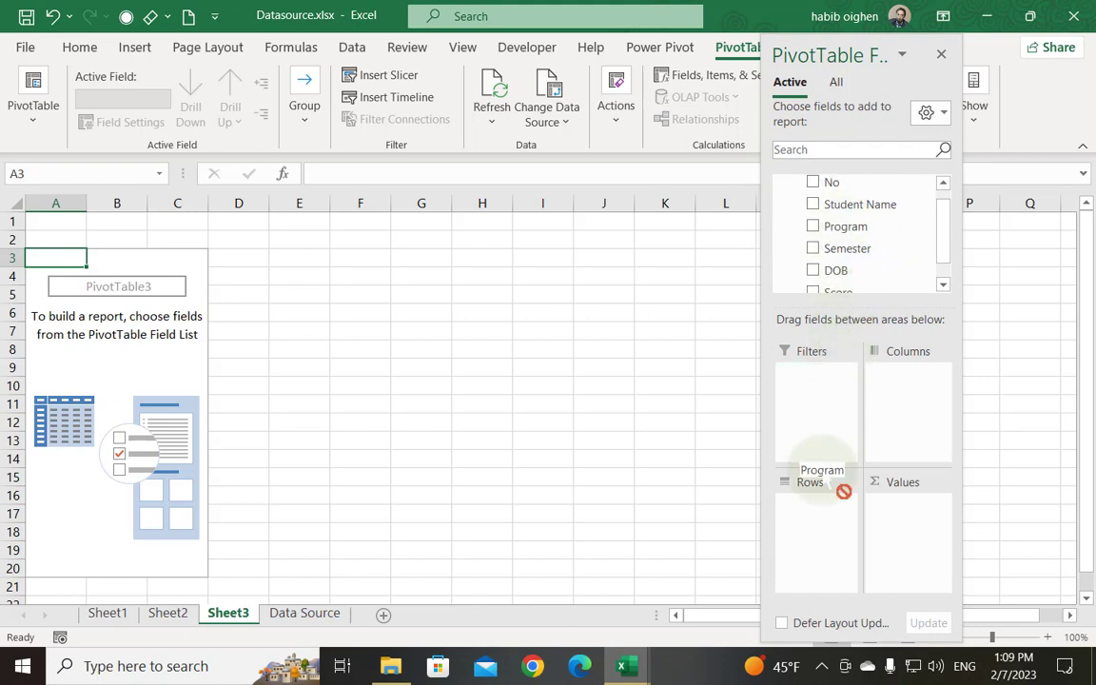
scroll(949, 269, "down", 1)
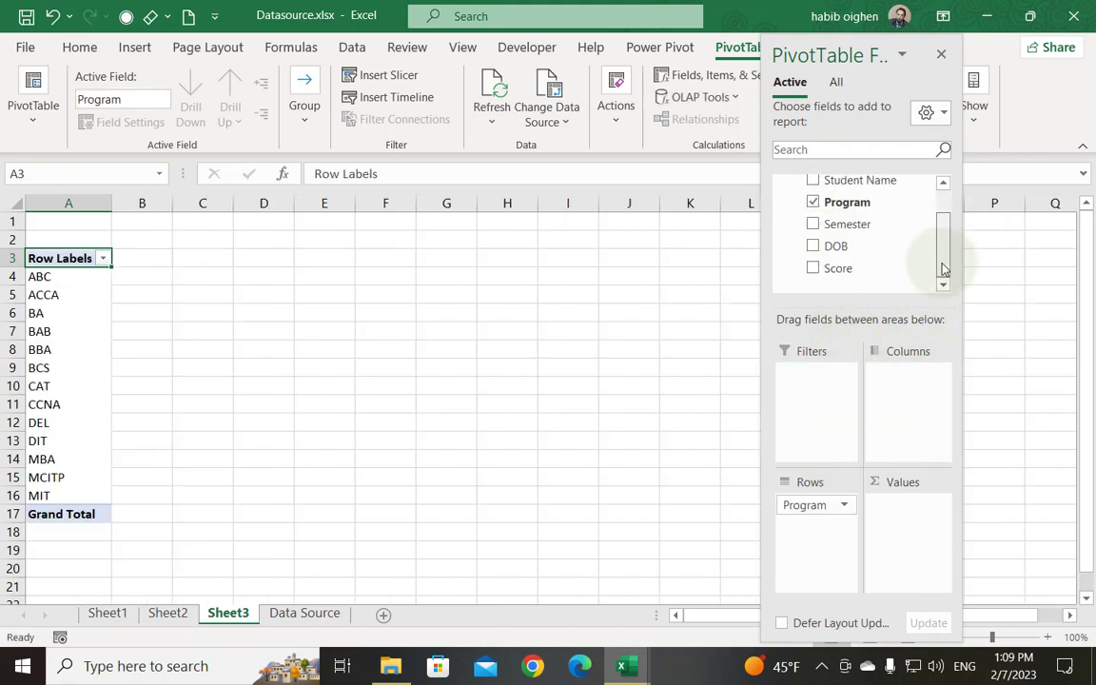
mouse_move(838, 268)
left_mouse_down()
mouse_move(913, 532)
mouse_move(893, 510)
left_mouse_up()
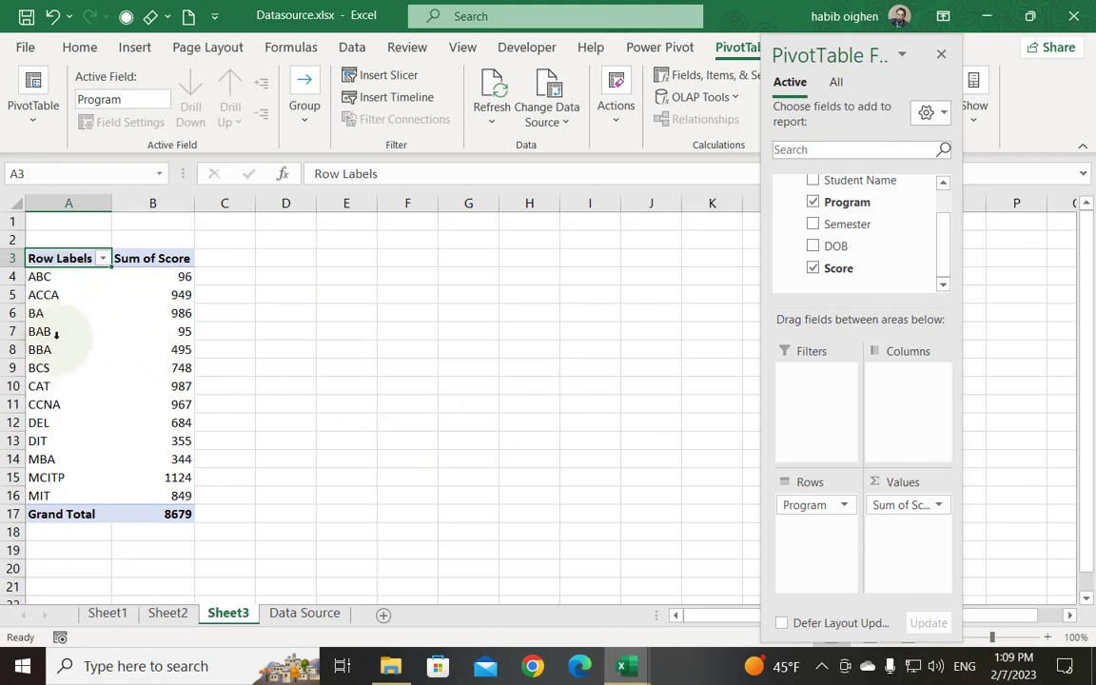
left_click_drag(43, 313, 42, 331)
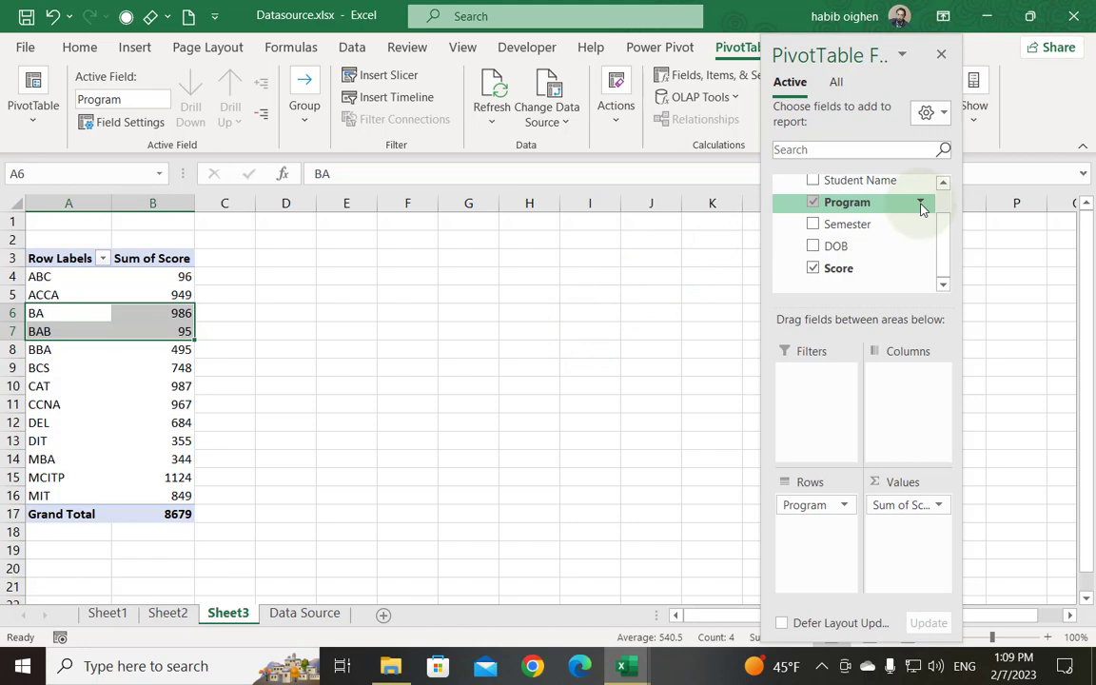
Filter the Program field to exclude BA, BAB, CCNA and DEL, leaving nine programs totalling 5947.
left_click(920, 206)
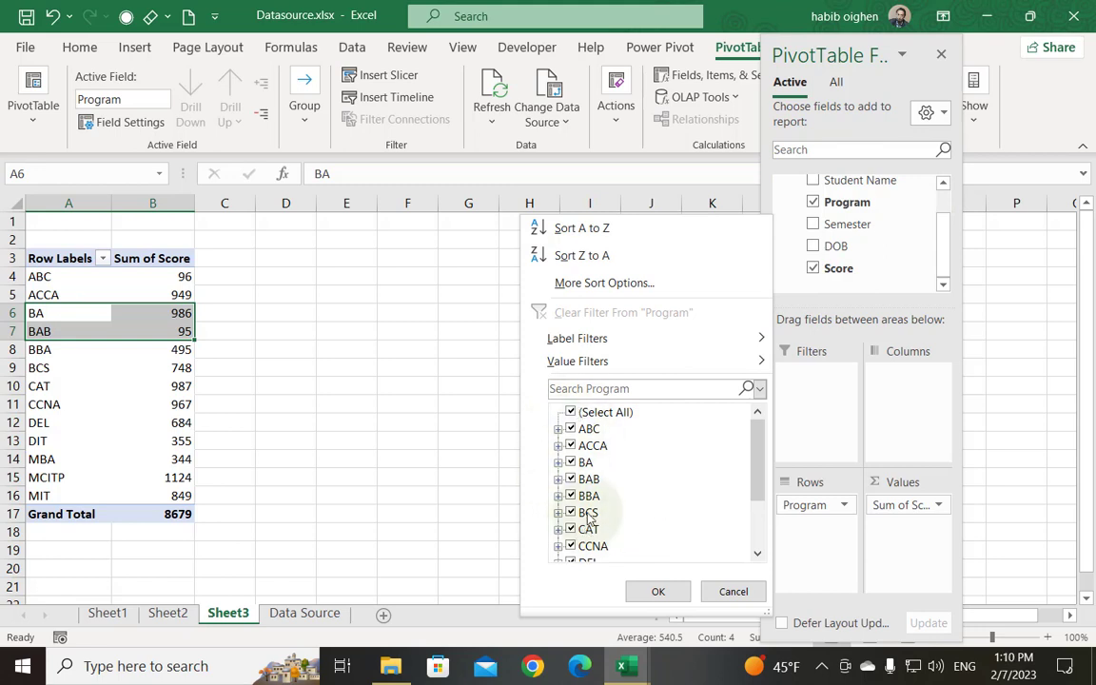
left_click(570, 478)
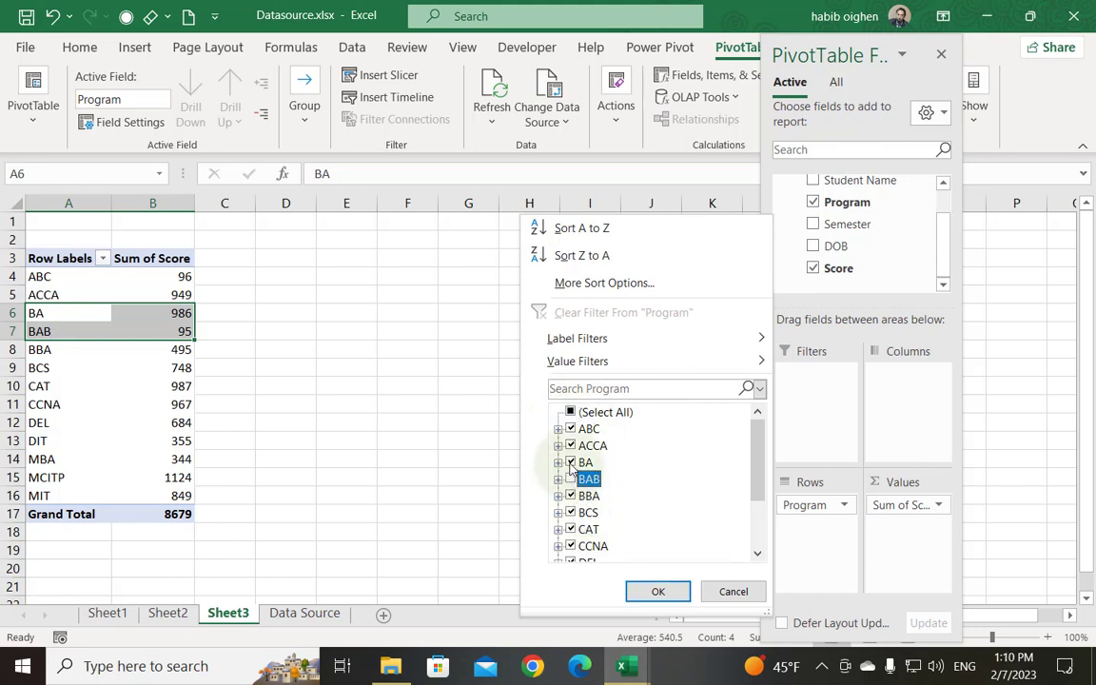
left_click(570, 462)
scroll(760, 466, "down", 1)
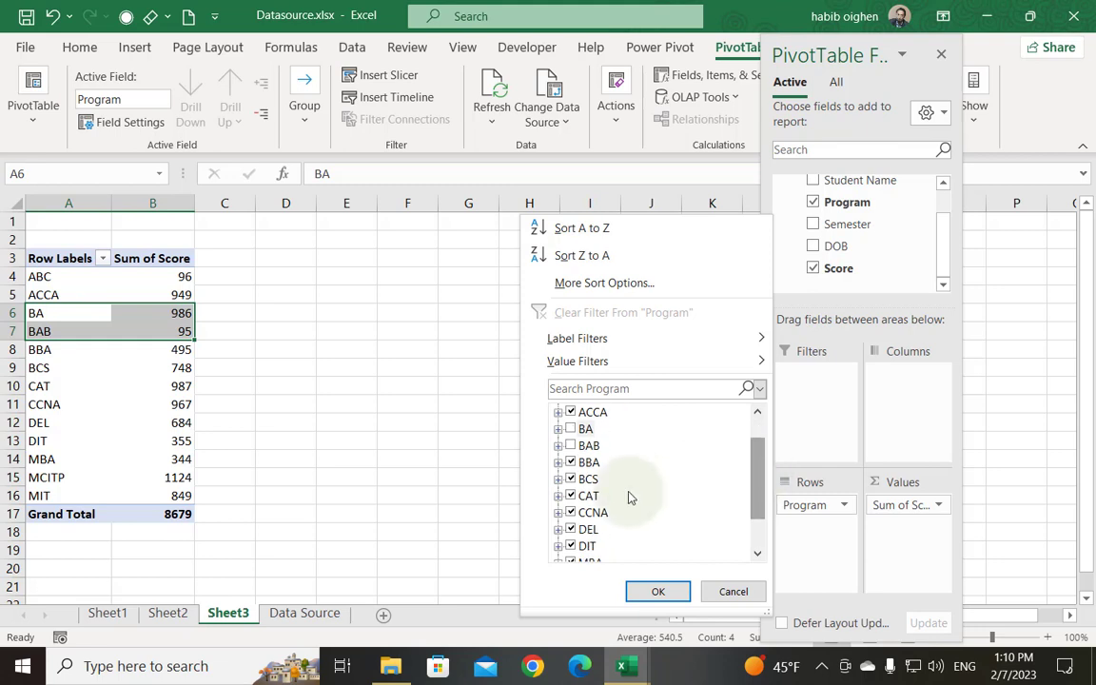
left_click(570, 512)
left_click(571, 529)
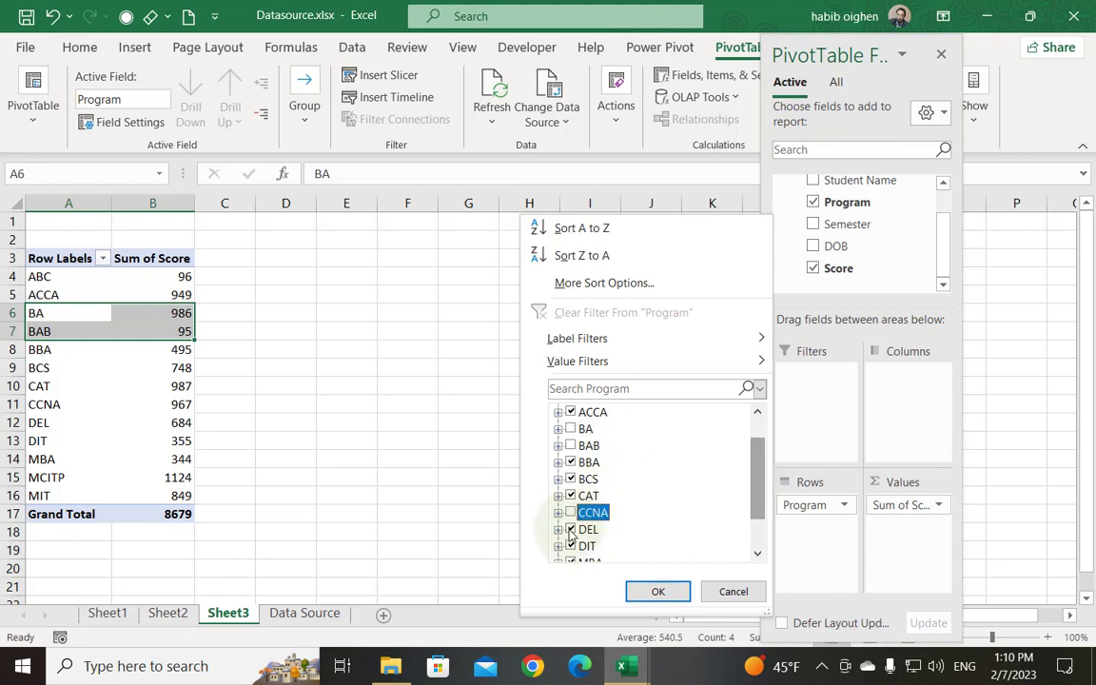
left_click(658, 592)
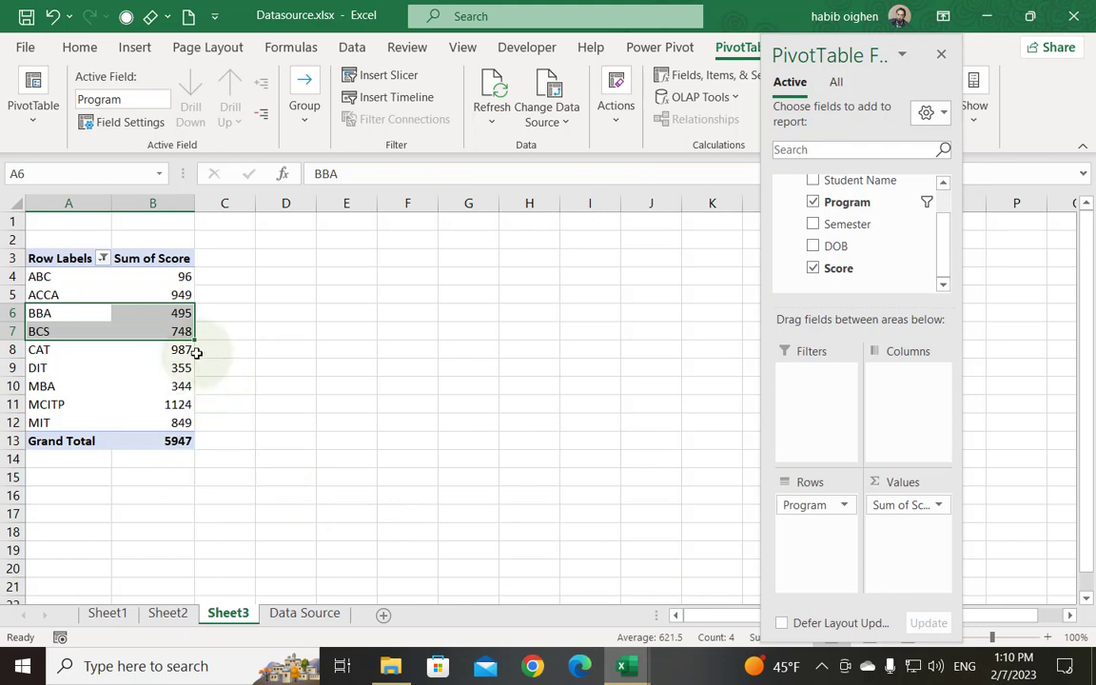
left_click(167, 352)
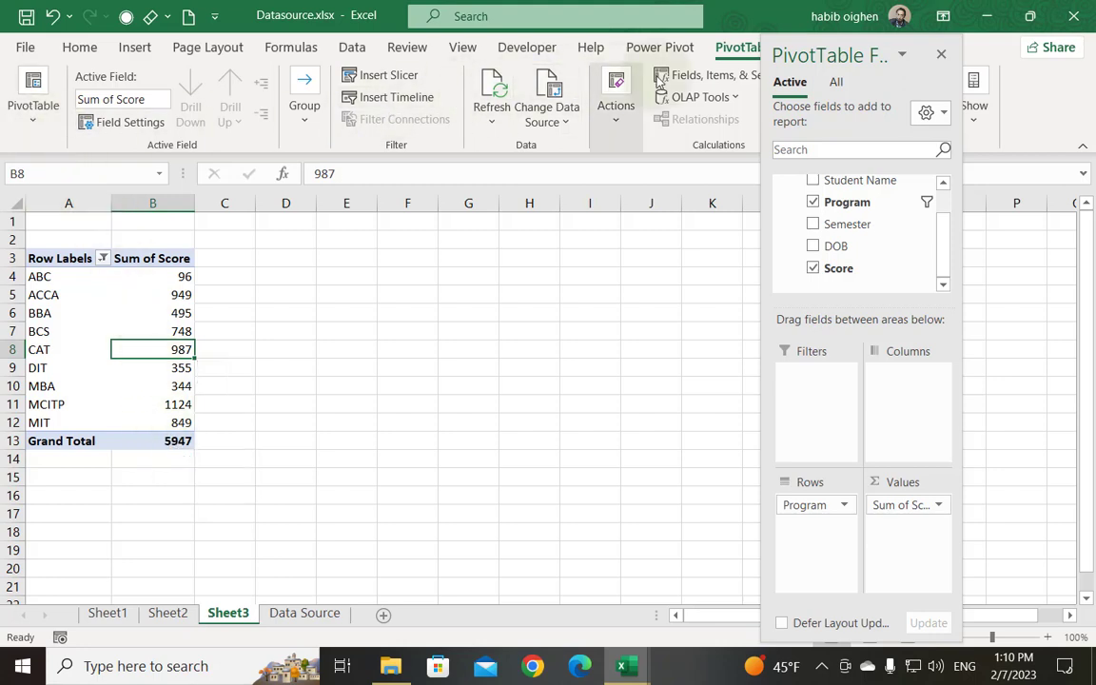
Set the pivot's Subtotals to Include Filtered Items in Totals, making the grand total 8679*.
left_click_drag(771, 44, 866, 94)
left_click(855, 47)
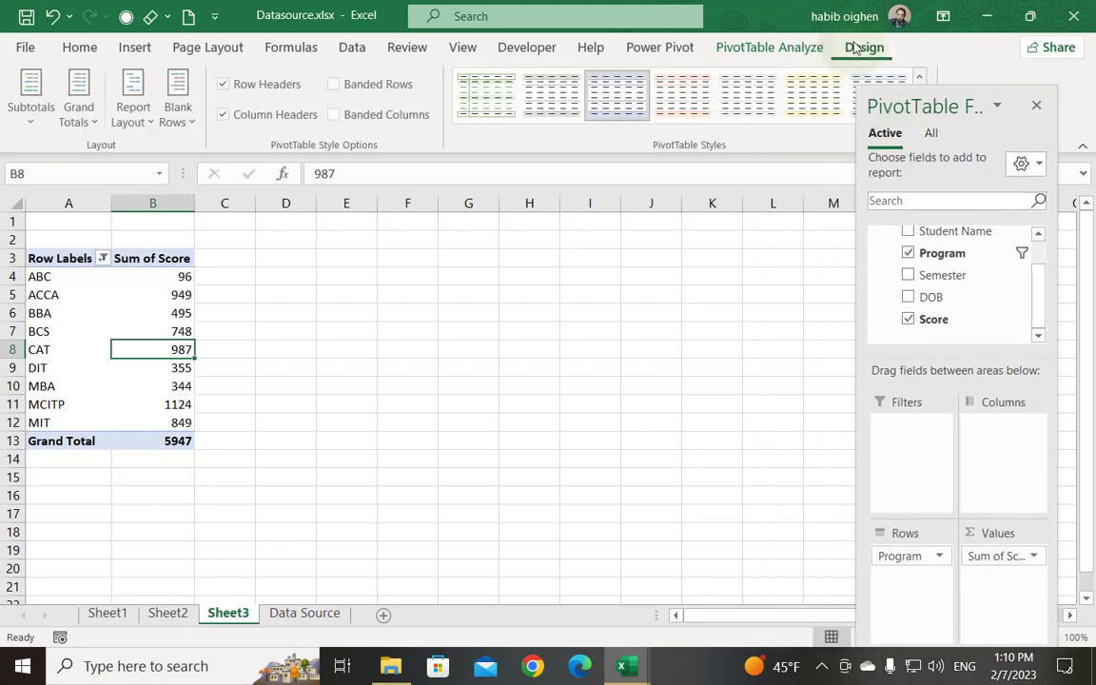
left_click(31, 104)
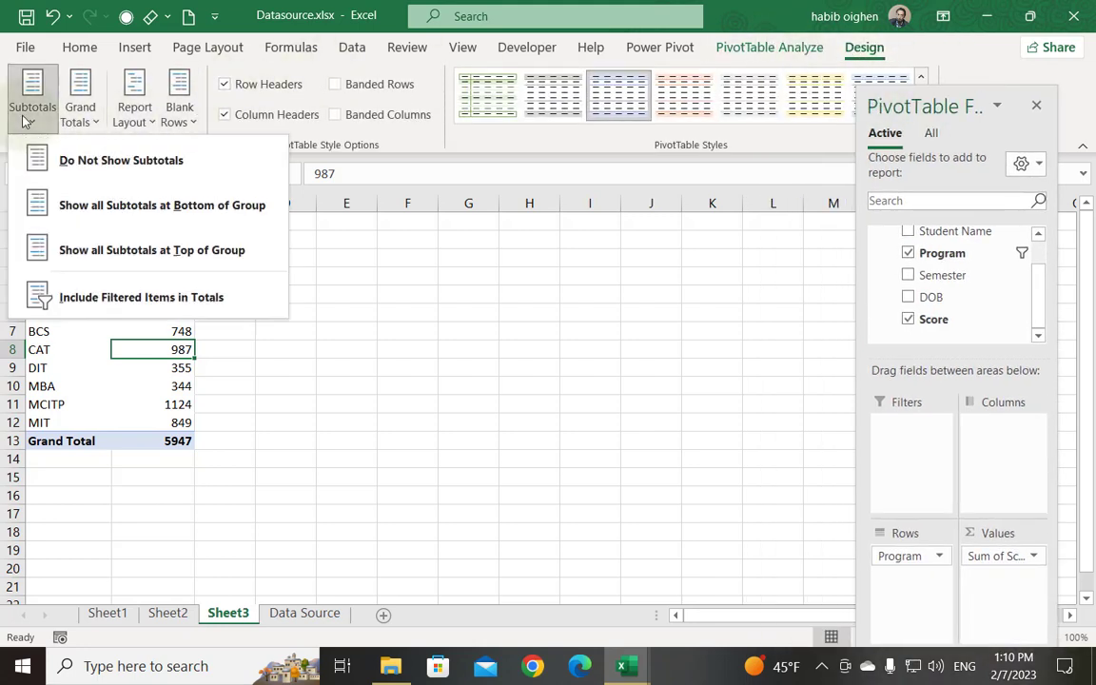
left_click(92, 305)
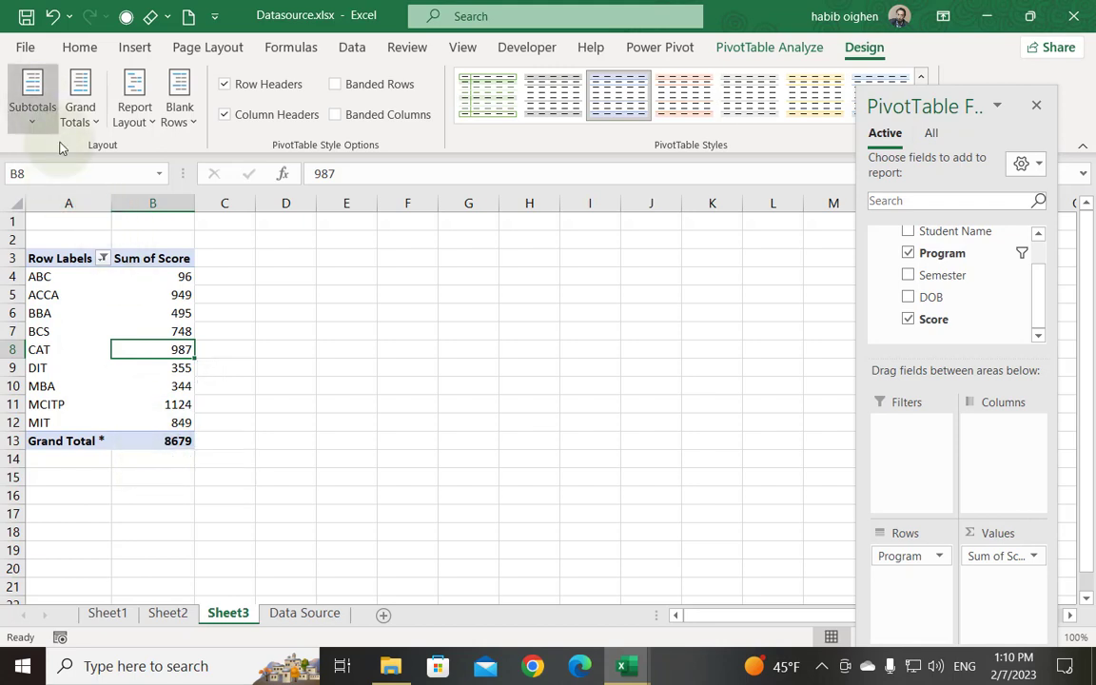
left_click(33, 109)
left_click(116, 299)
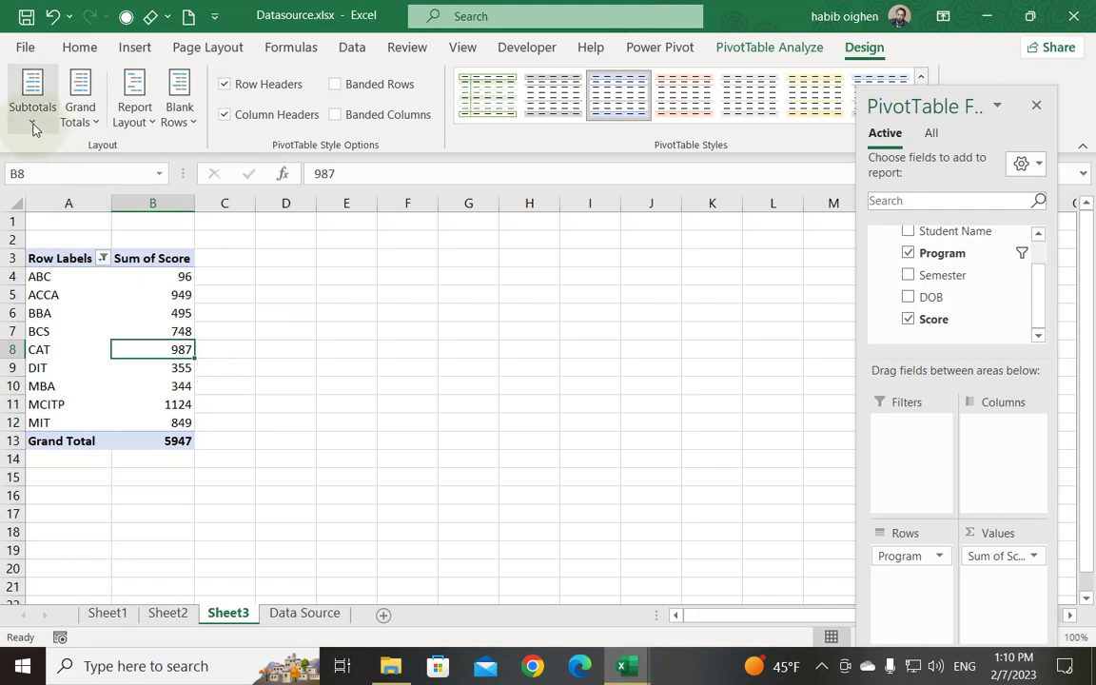
left_click(32, 106)
left_click(105, 300)
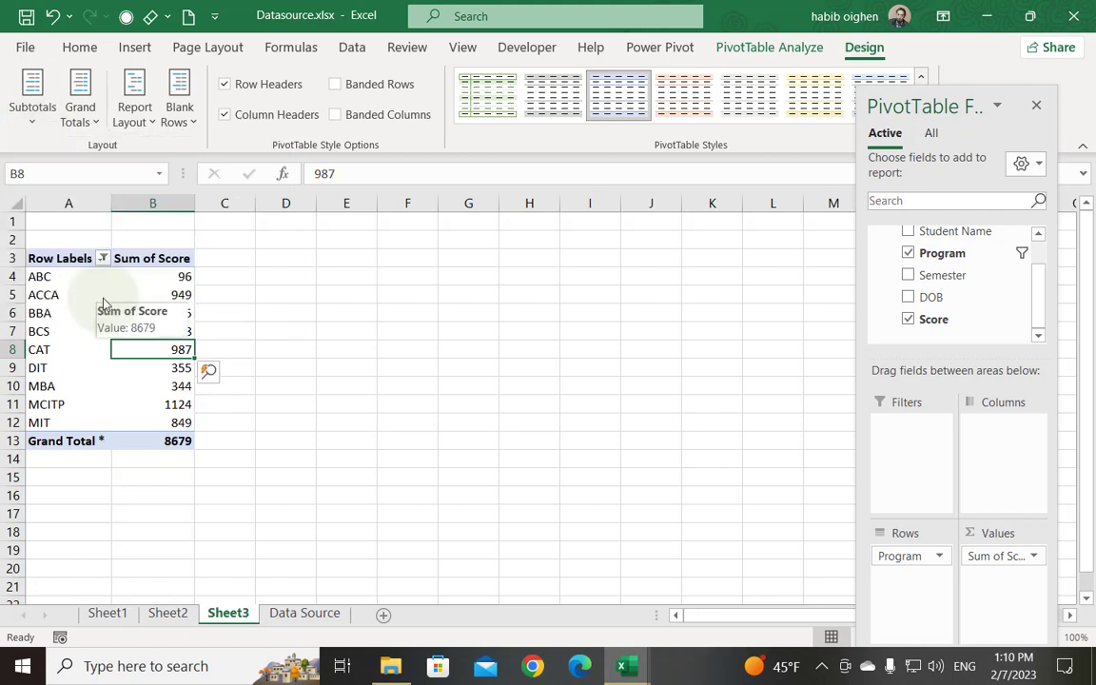
left_click(178, 114)
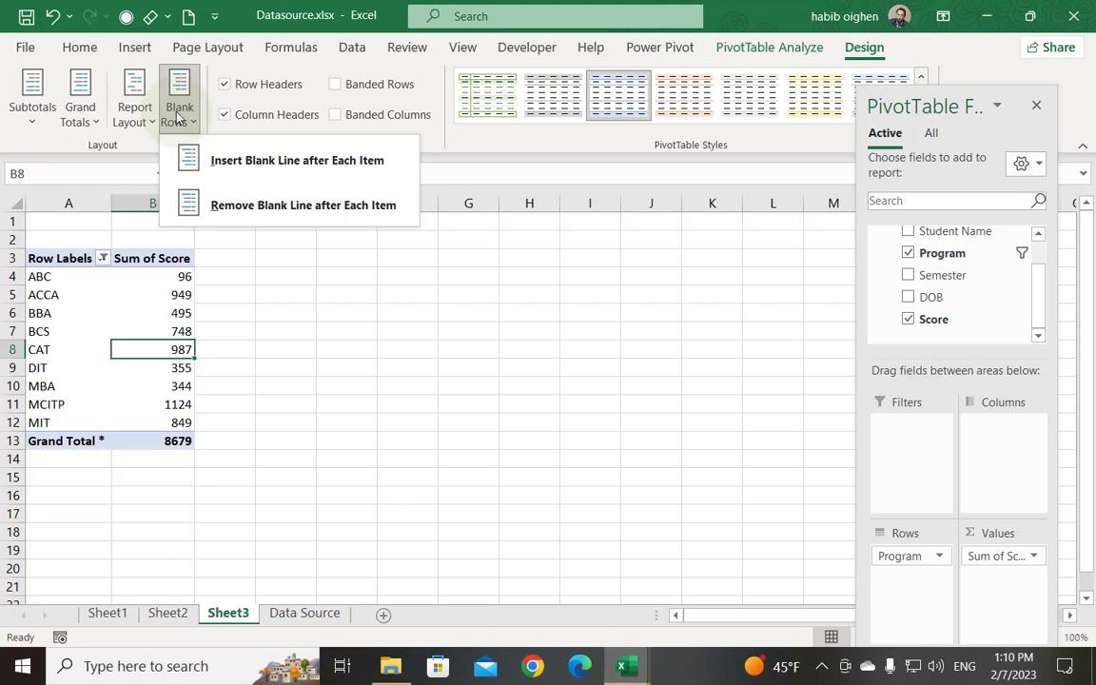
left_click(111, 282)
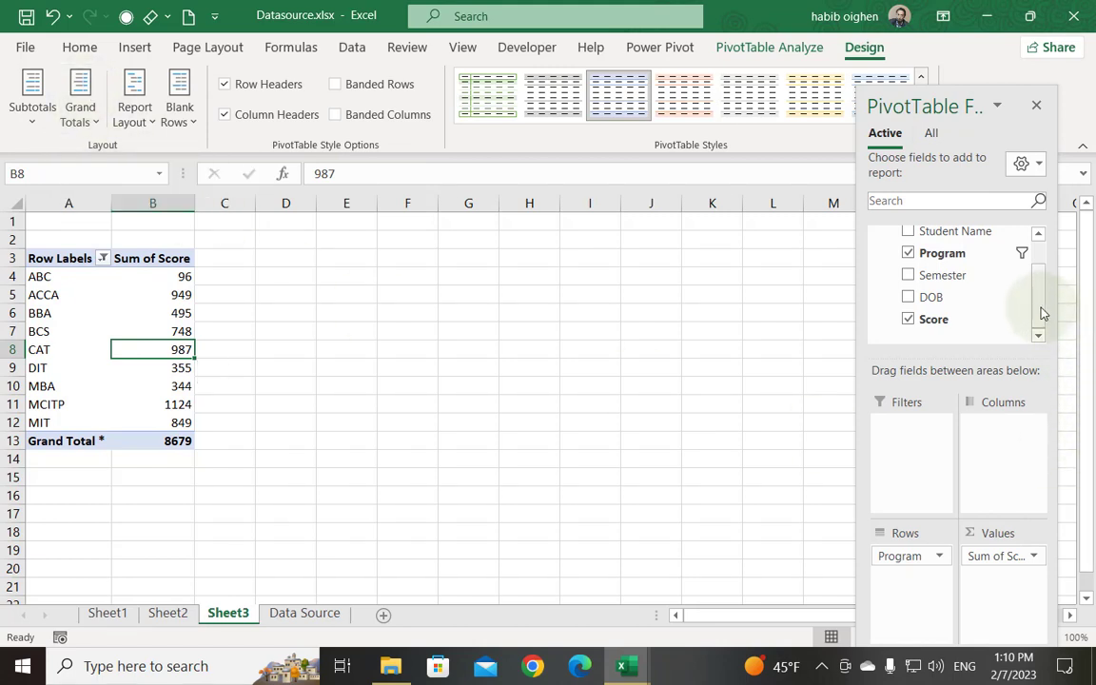
Add Semester to the pivot rows above Program.
left_click_drag(1041, 313, 1041, 302)
left_click_drag(969, 276, 967, 338)
mouse_move(947, 294)
left_mouse_down()
mouse_move(933, 571)
mouse_move(910, 551)
left_mouse_up()
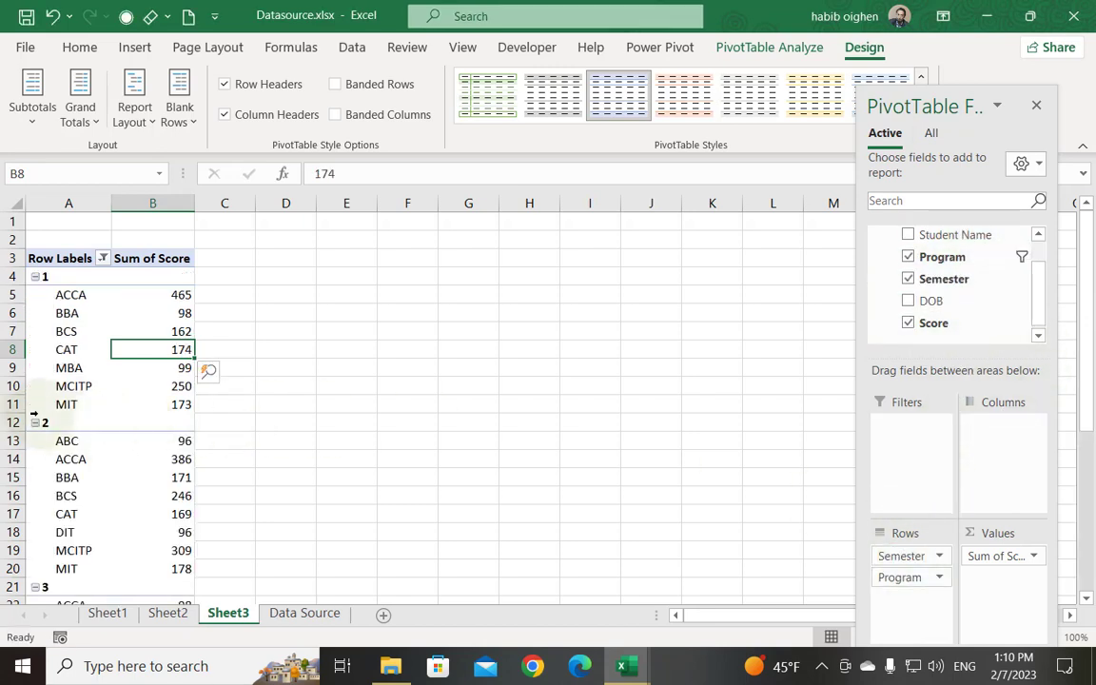
Show all subtotals at the bottom of each semester group, without blank lines after groups.
left_click(180, 112)
left_click(205, 160)
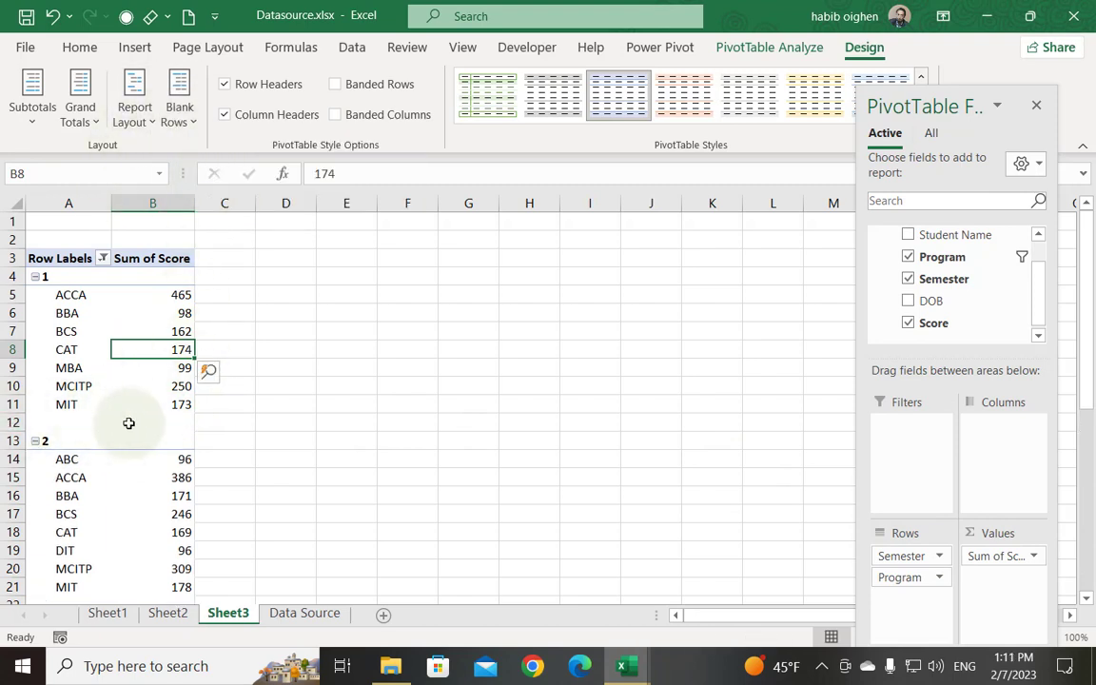
left_click(31, 100)
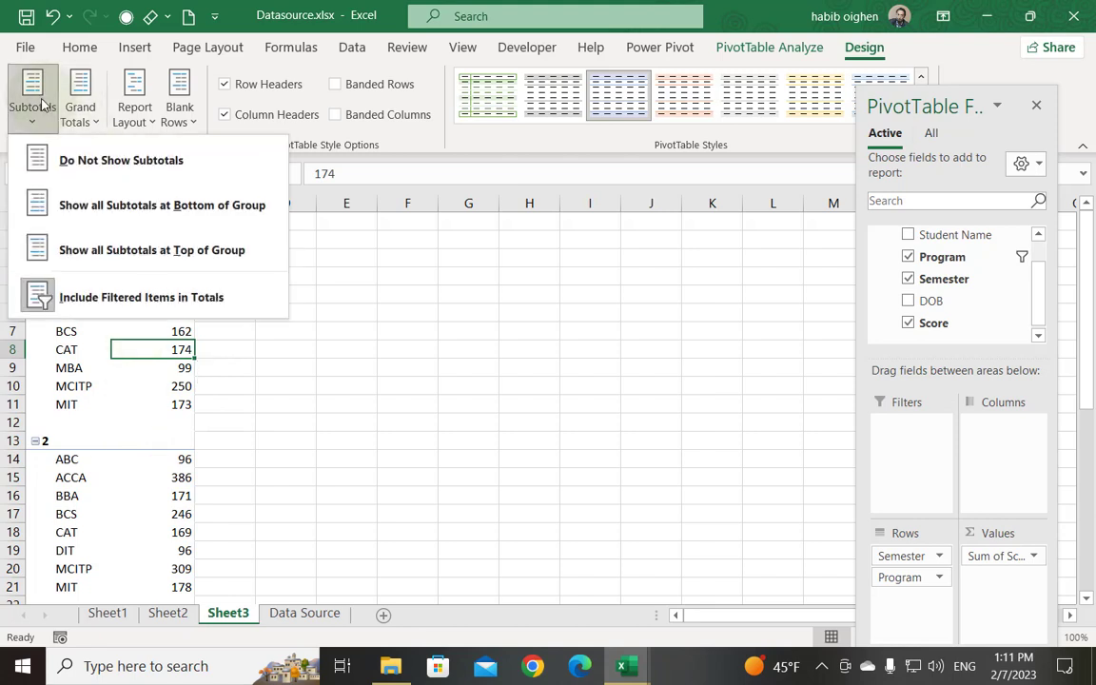
left_click(189, 217)
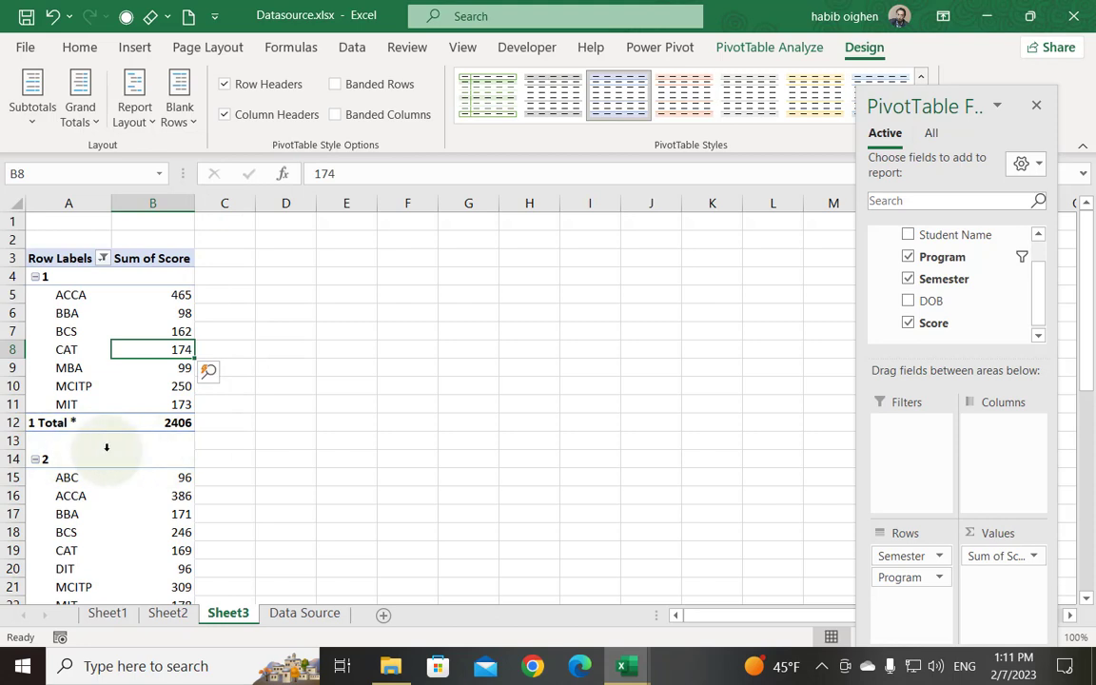
left_click(179, 107)
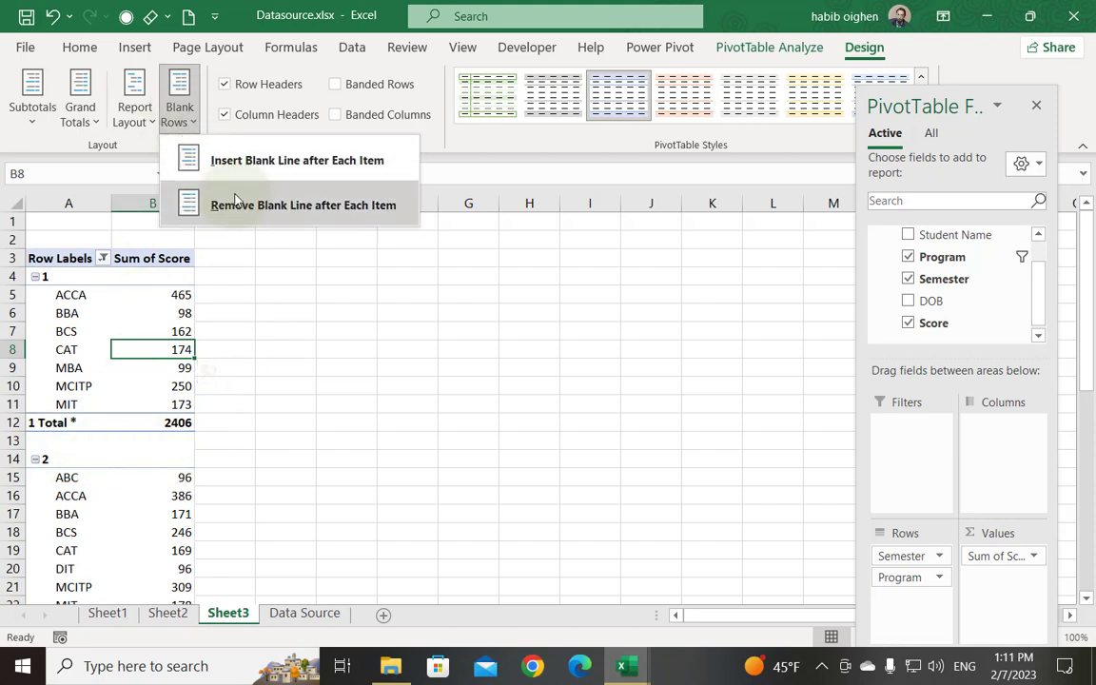
left_click(241, 206)
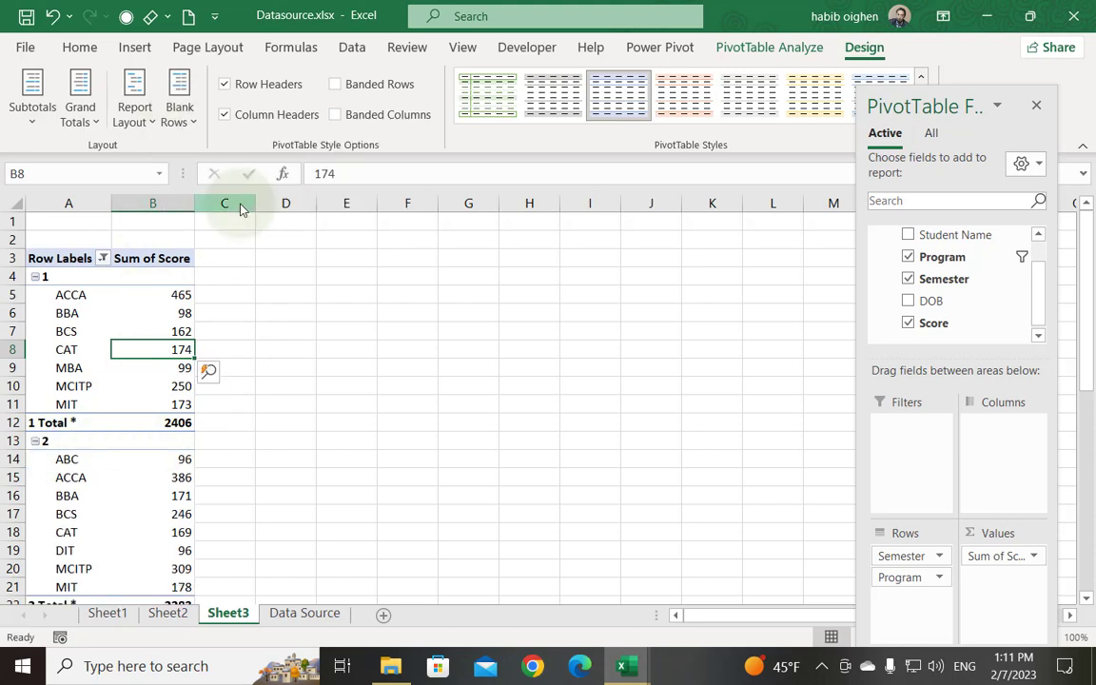